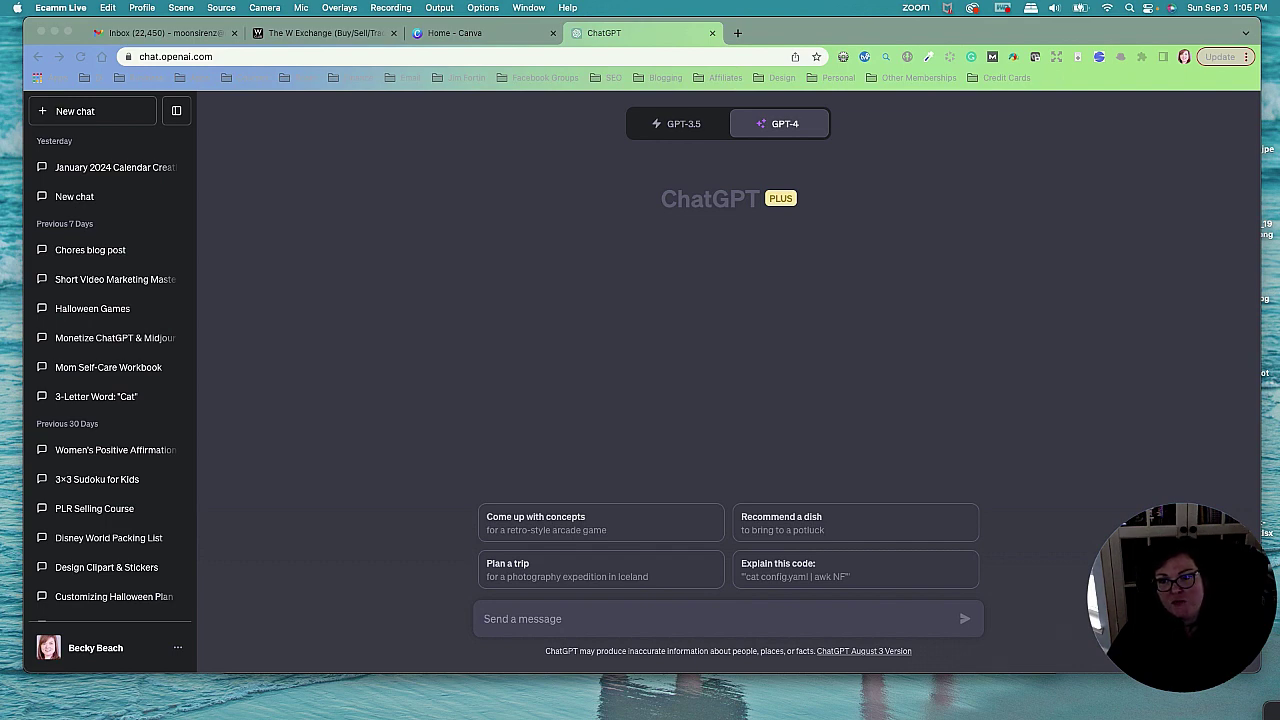
- Send ChatGPT the prompt 'write 20 multiplication math problems for 2nd graders'
mouse_move(536, 695)
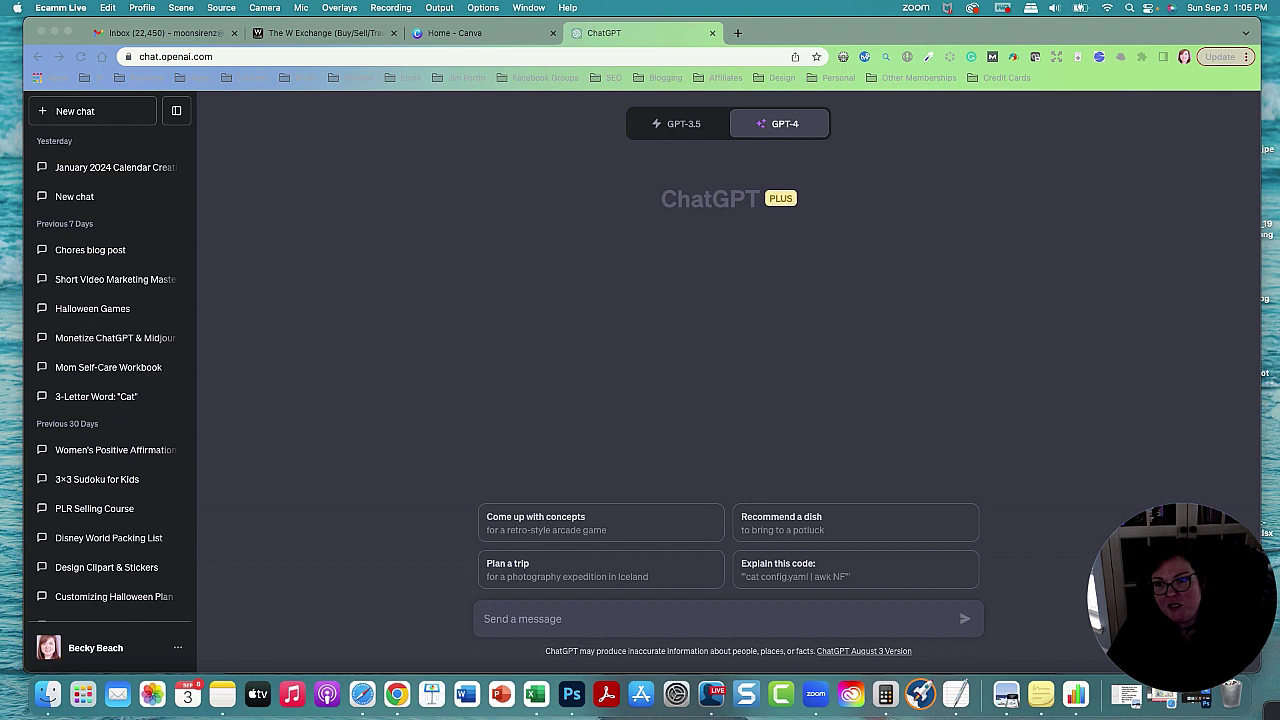
click(427, 183)
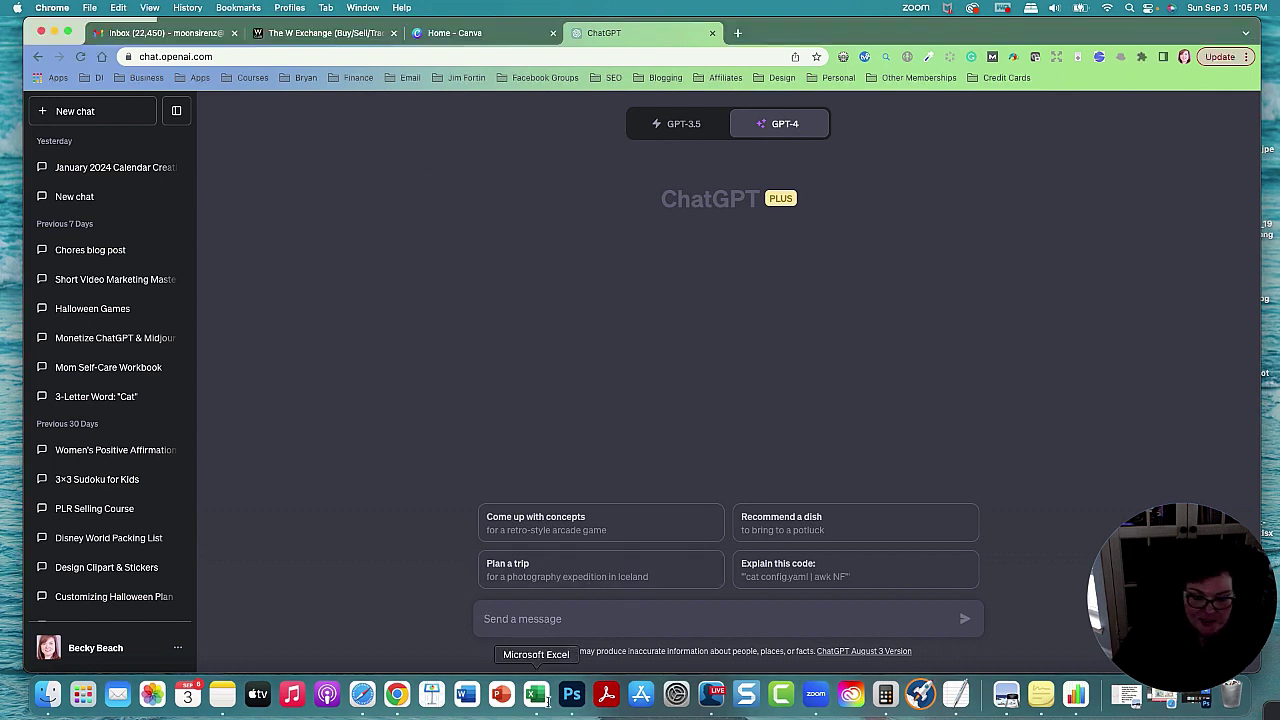
text(write 20)
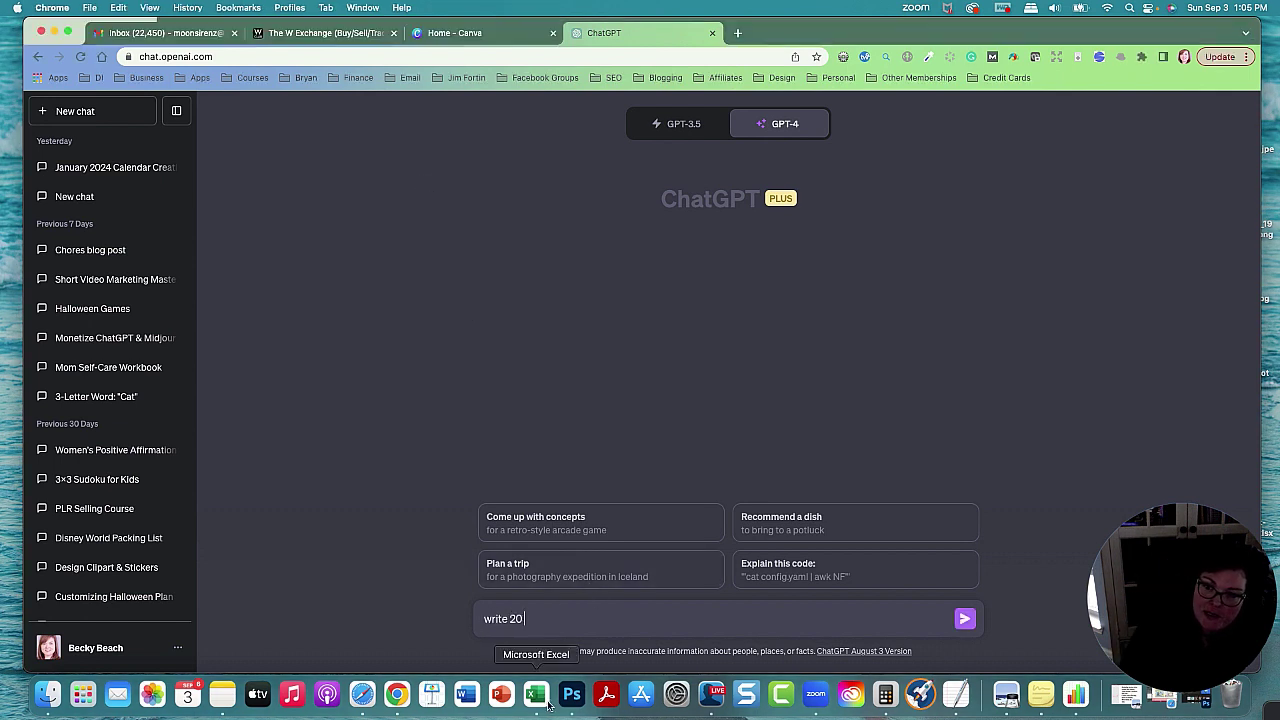
text( multiplication math prob)
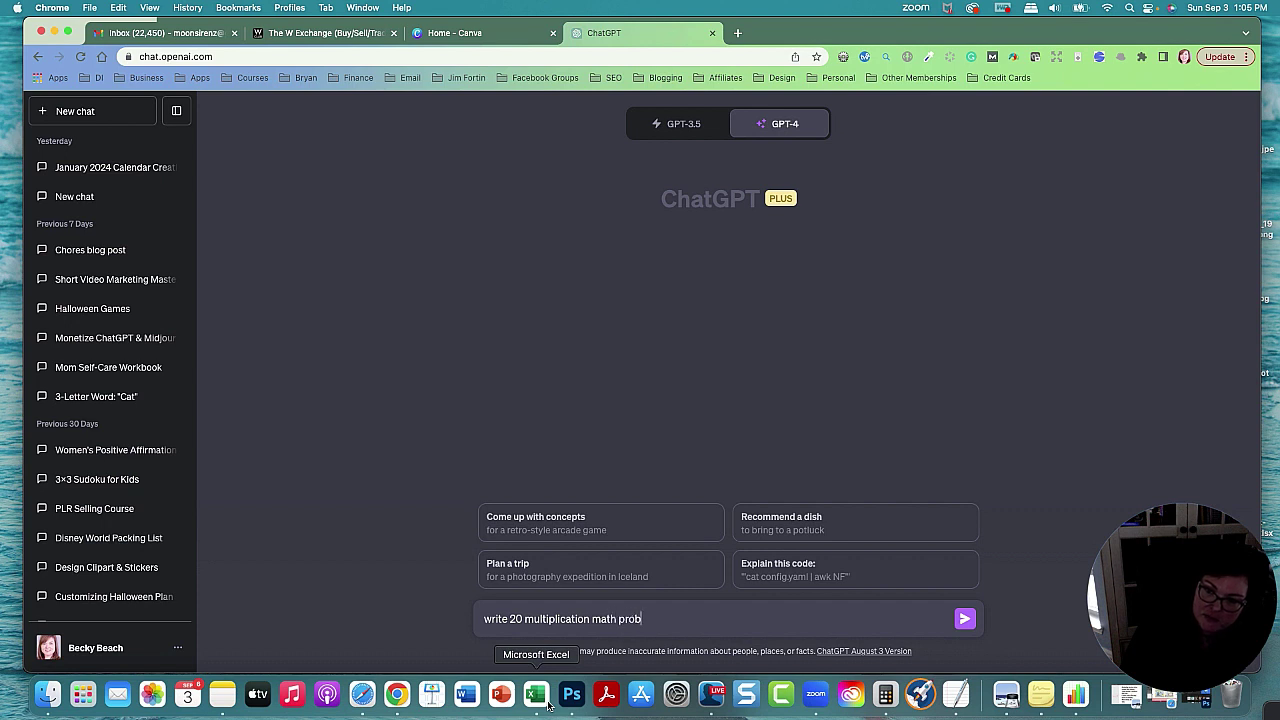
text(lems for 2nd graders)
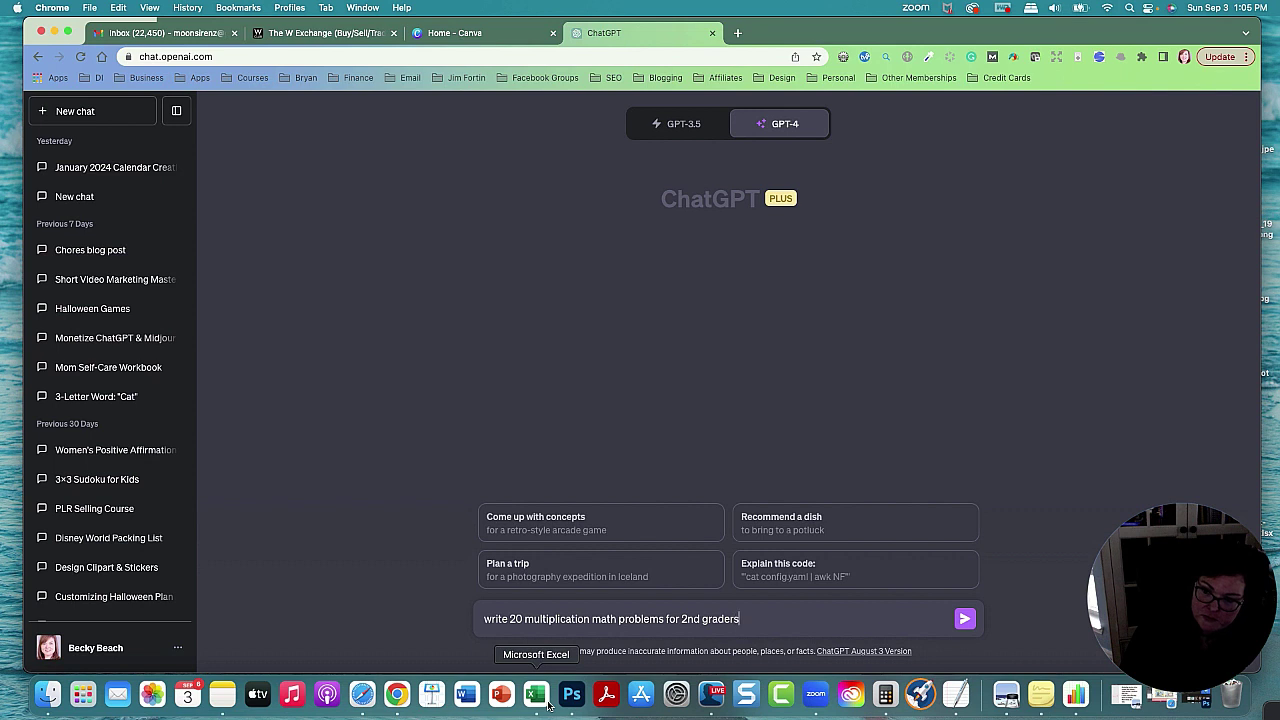
key(Return)
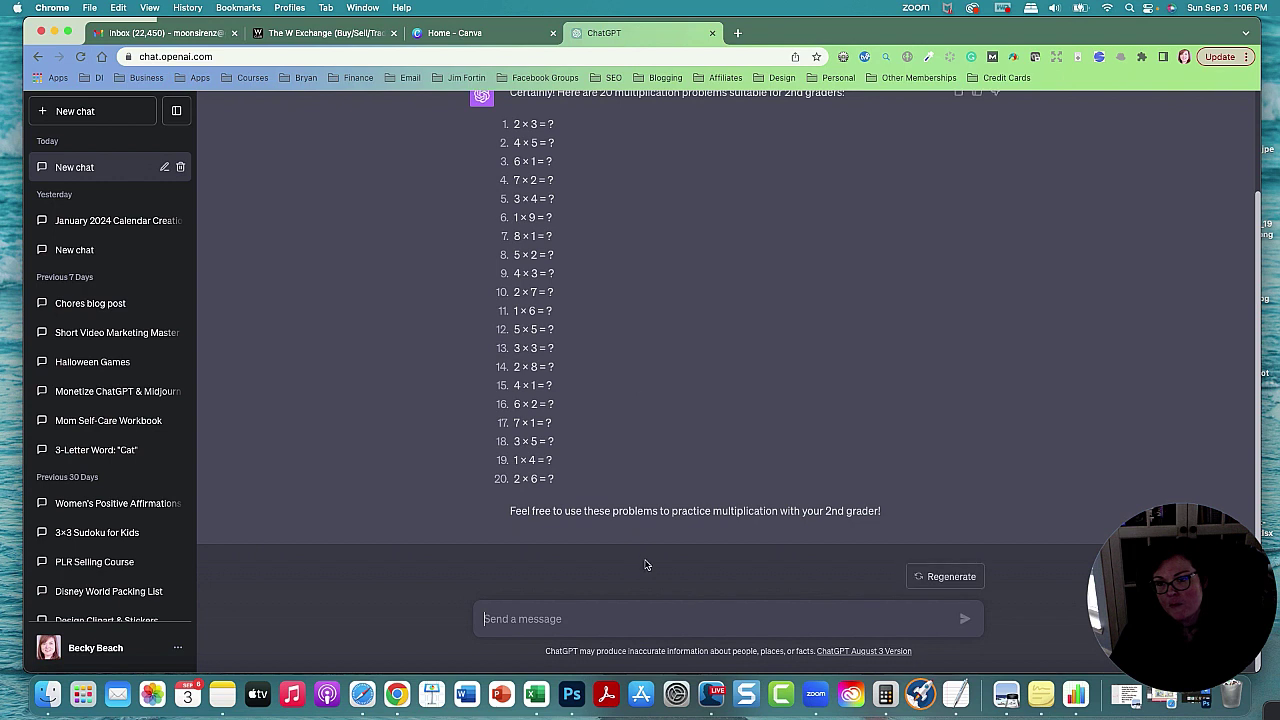
- Ask ChatGPT 'Please give the answers' and review the answered list ending 2 × 6 = 12
text(P)
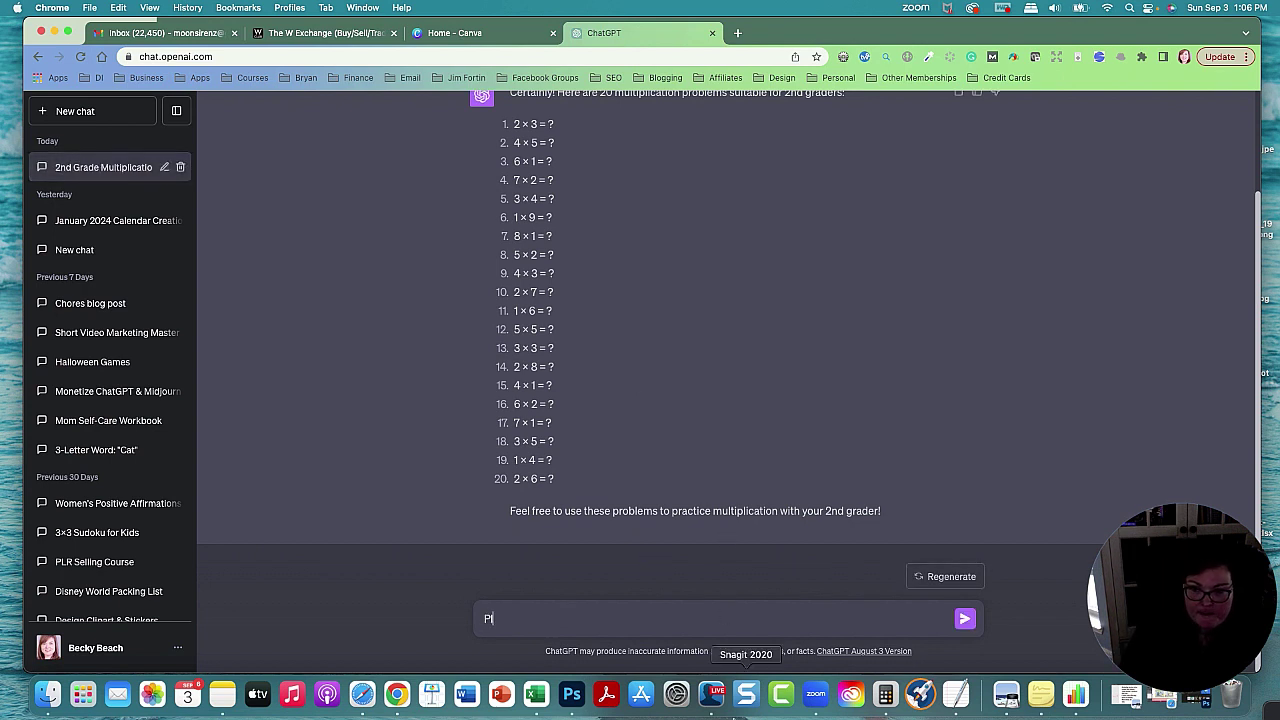
key(BackSpace)
text(Please g)
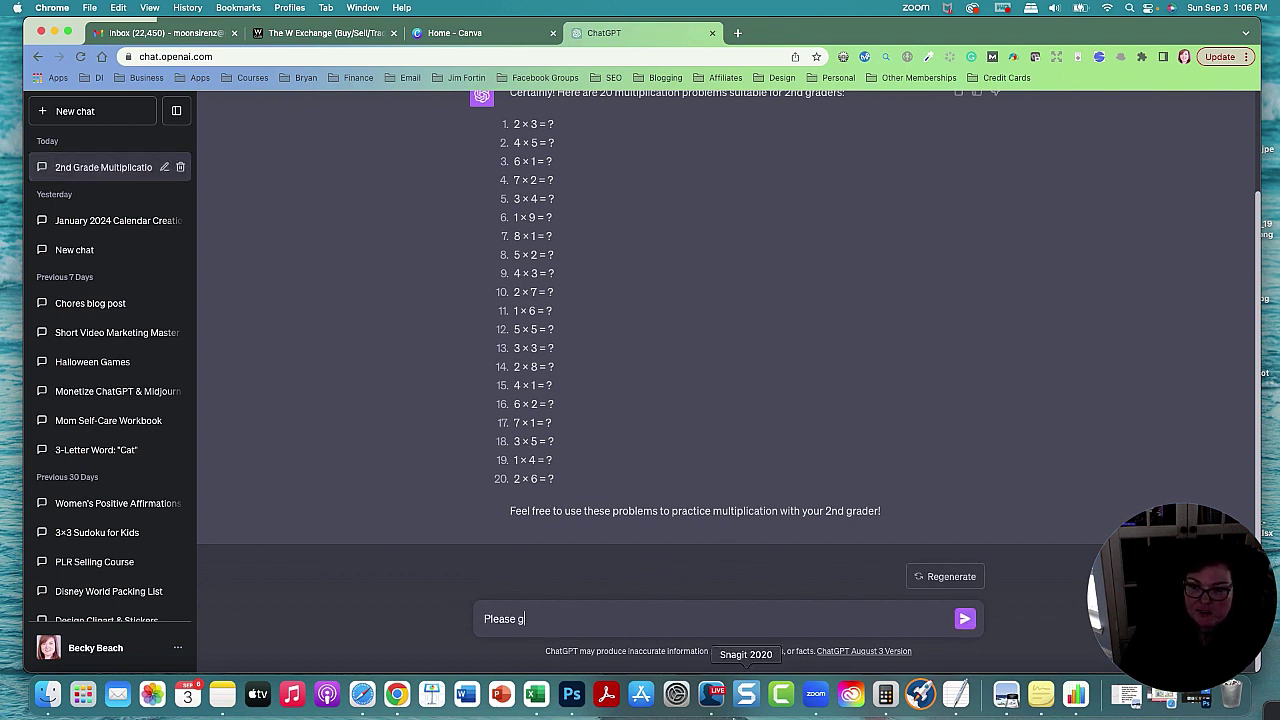
text(ive the answers)
key(Return)
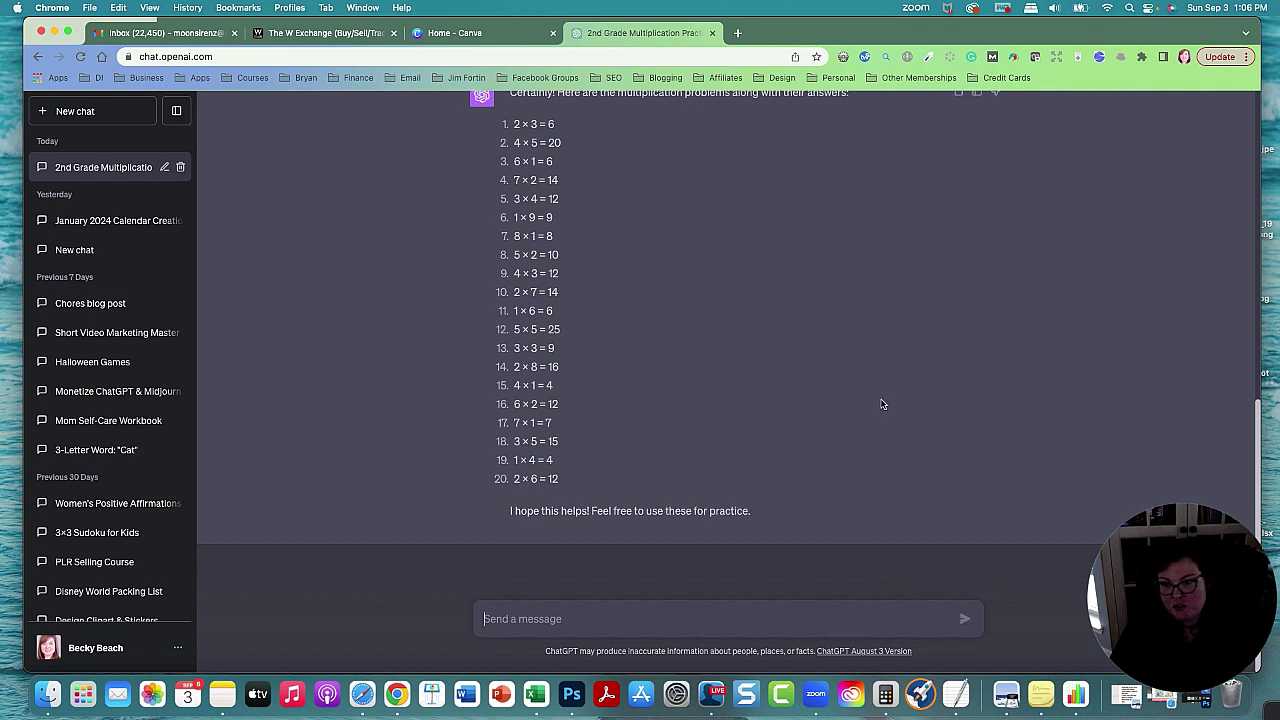
scroll(884, 406, up, 10)
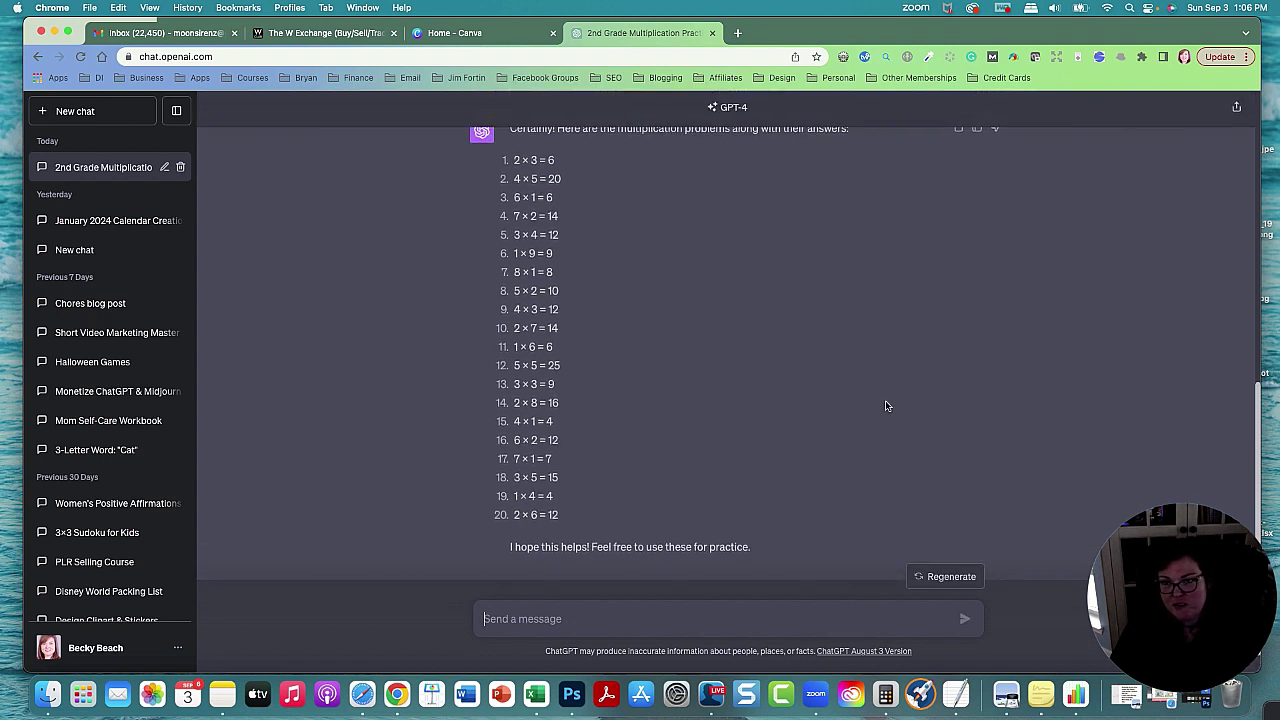
scroll(860, 395, down, 3)
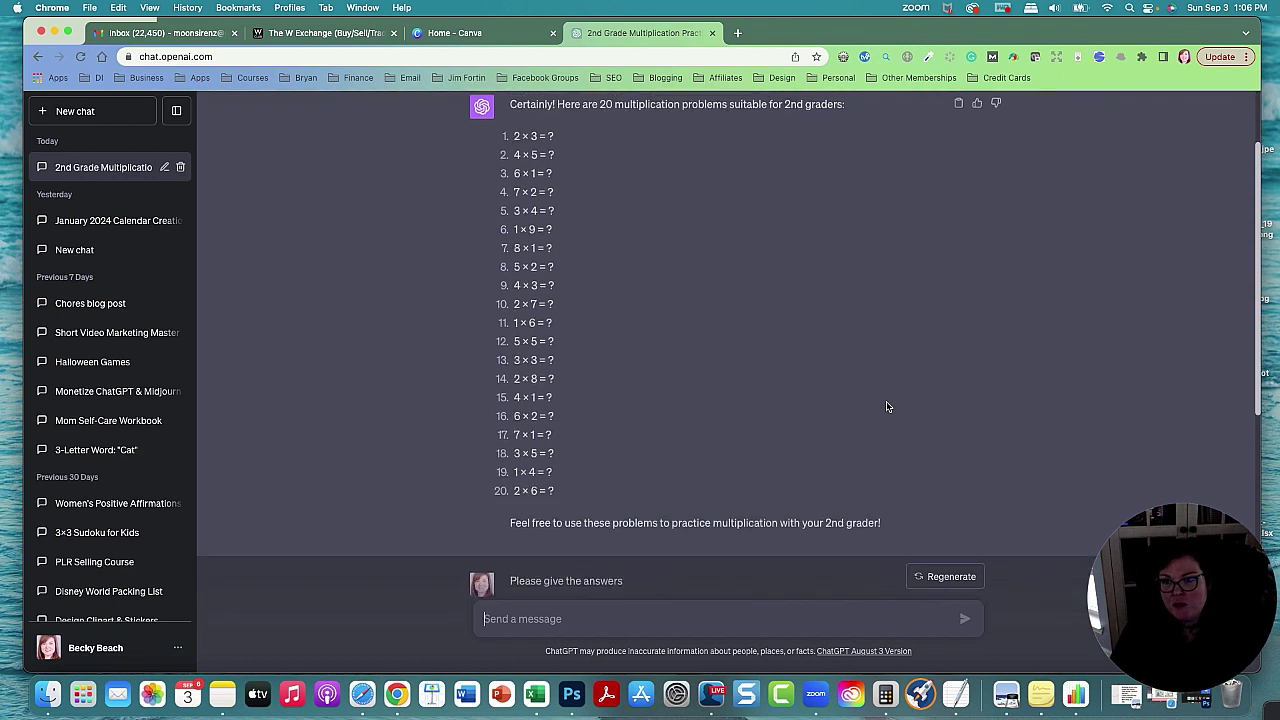
scroll(837, 378, up, 2)
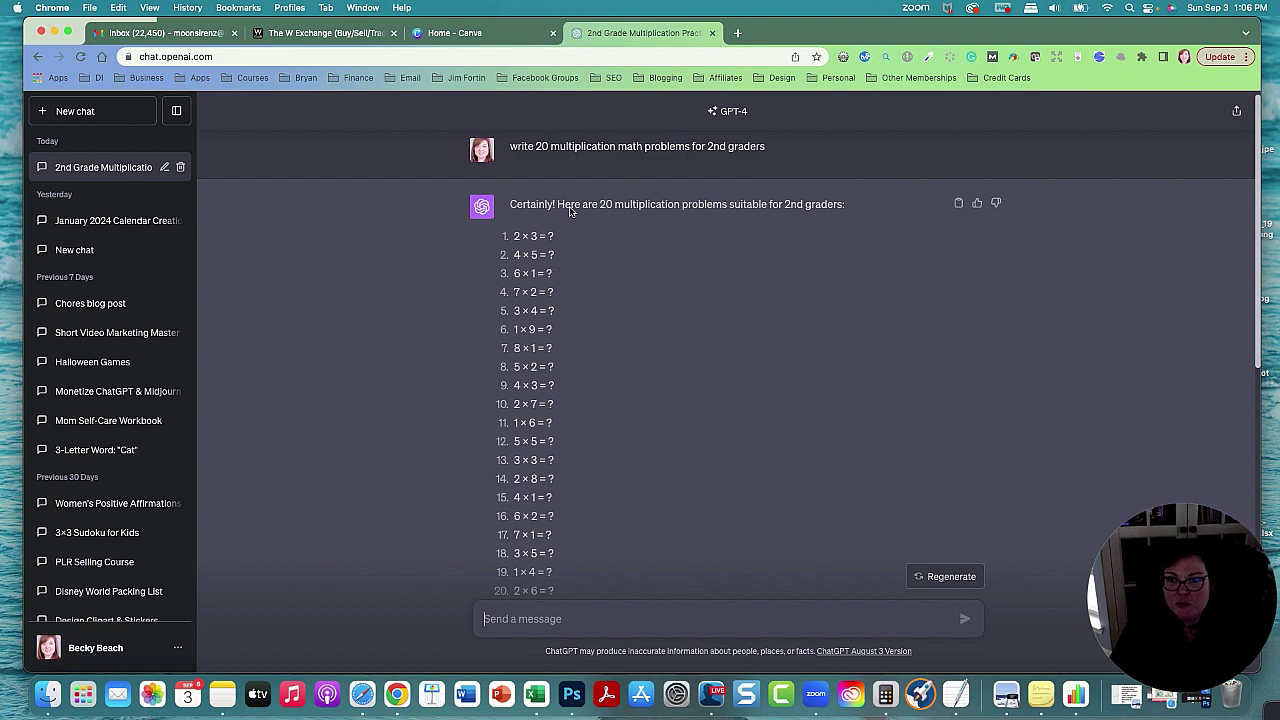
- Create a new portrait 8.5 × 11 in flyer design in Canva
click(470, 33)
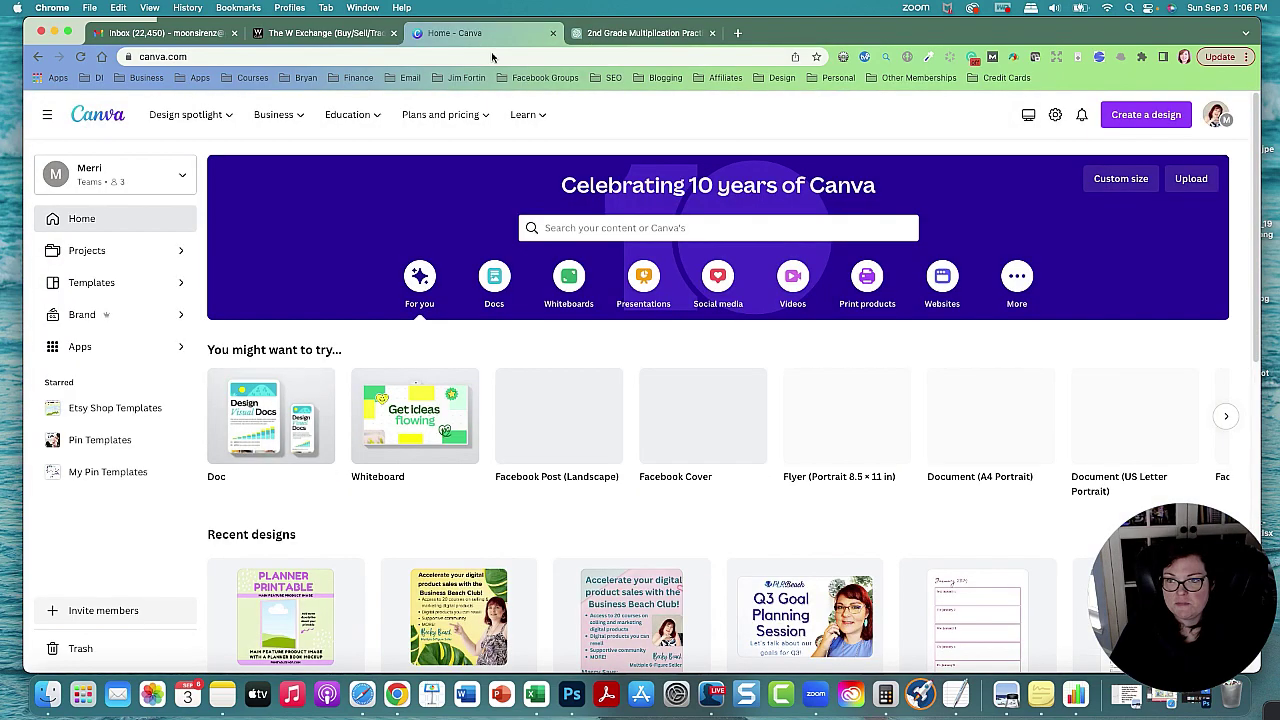
click(1146, 116)
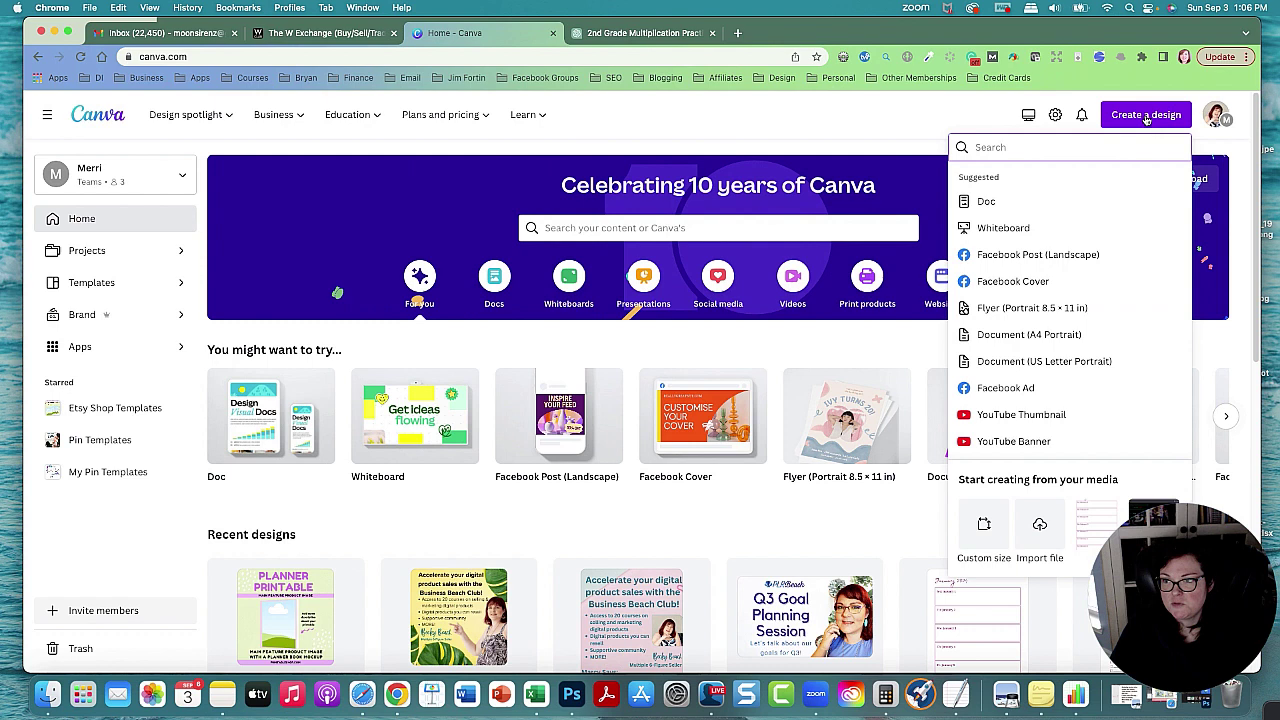
click(1047, 310)
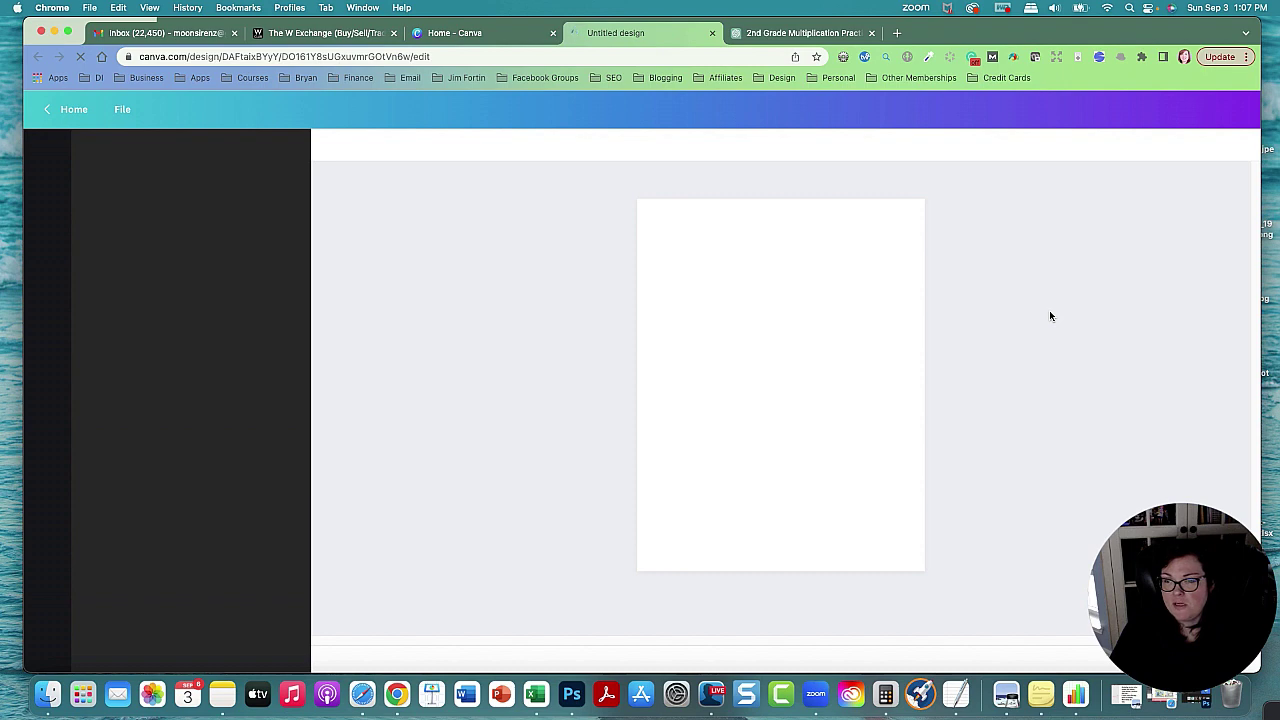
click(120, 110)
click(511, 337)
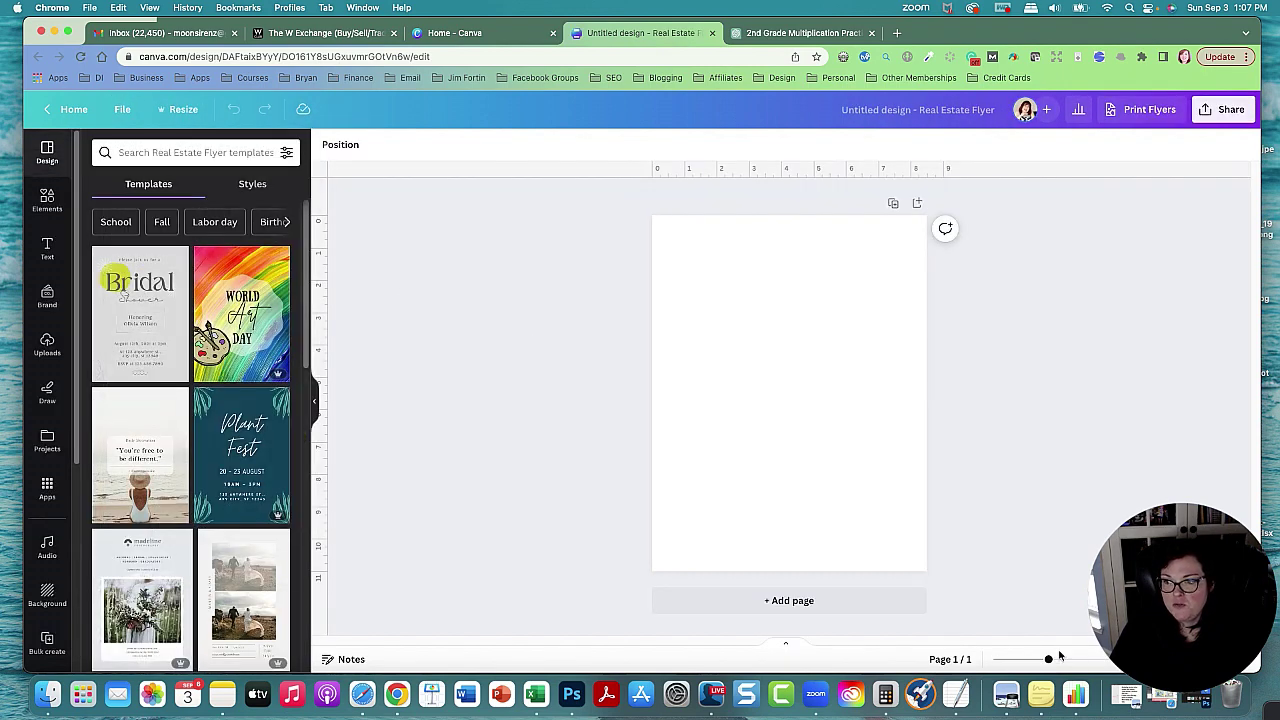
drag(1048, 659, 1055, 660)
- Turn on Show margins in the File view settings
click(121, 110)
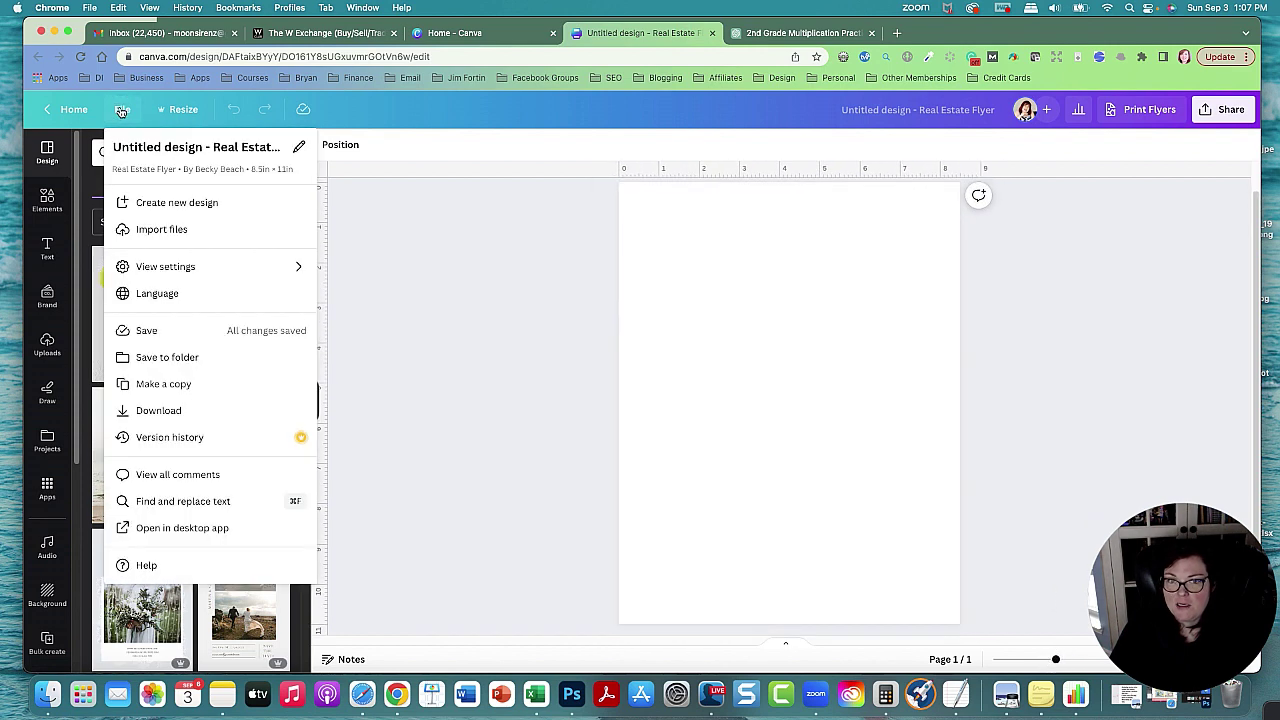
click(171, 269)
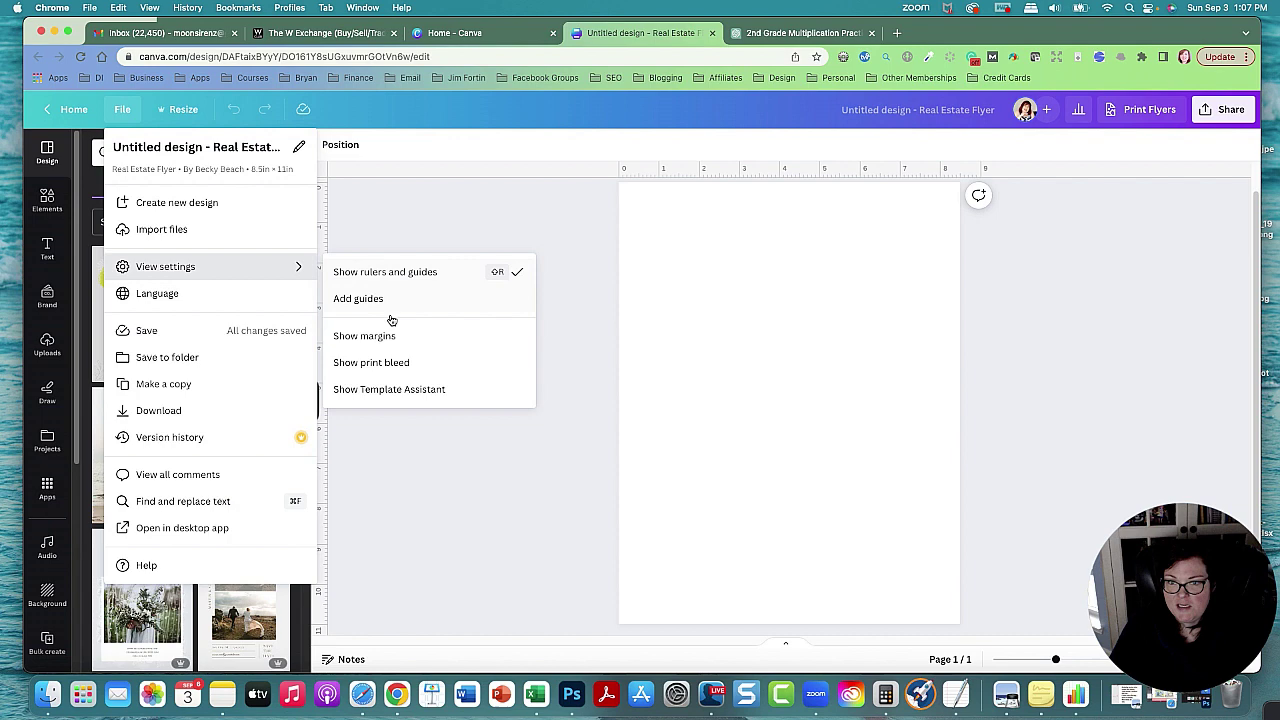
click(373, 340)
click(121, 111)
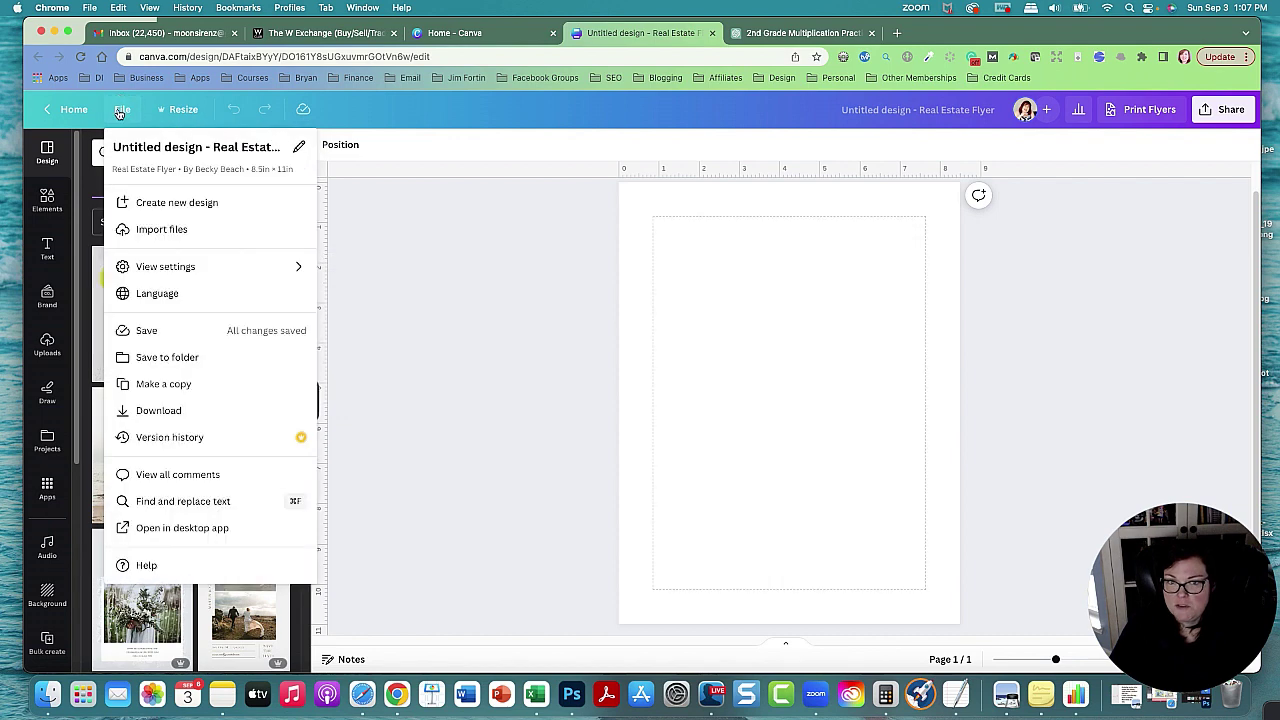
mouse_move(160, 265)
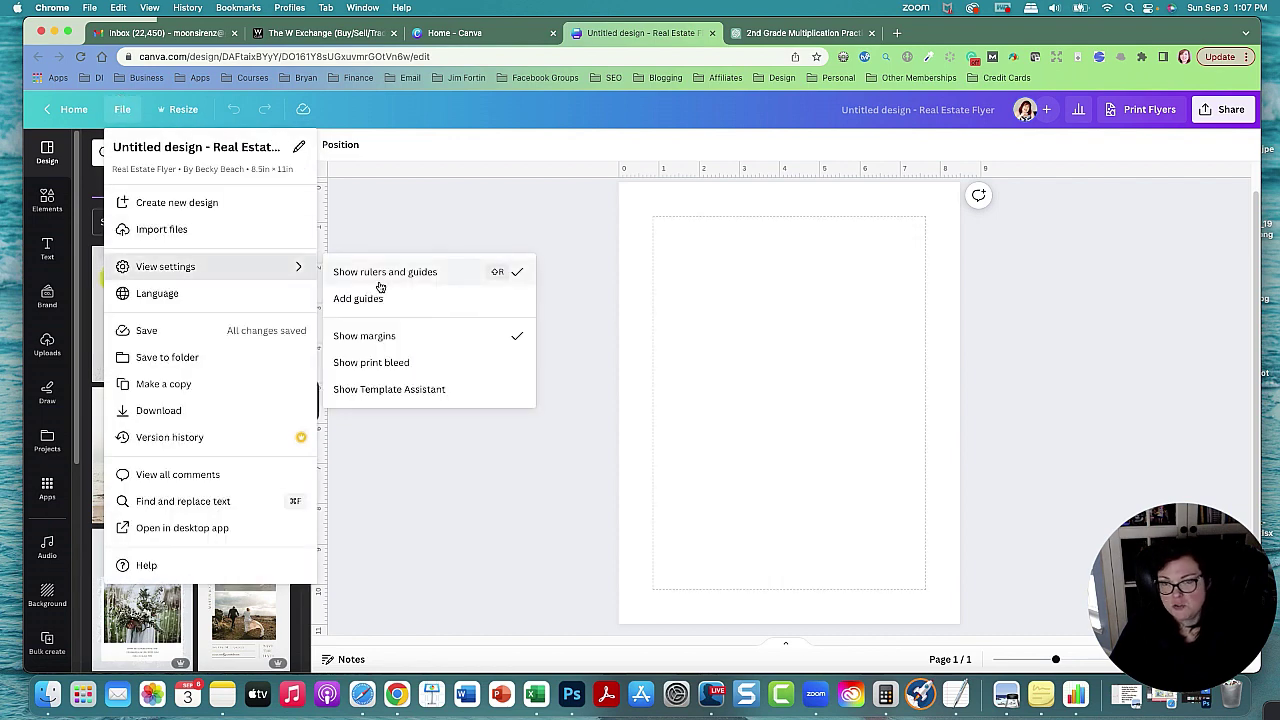
click(560, 237)
click(46, 257)
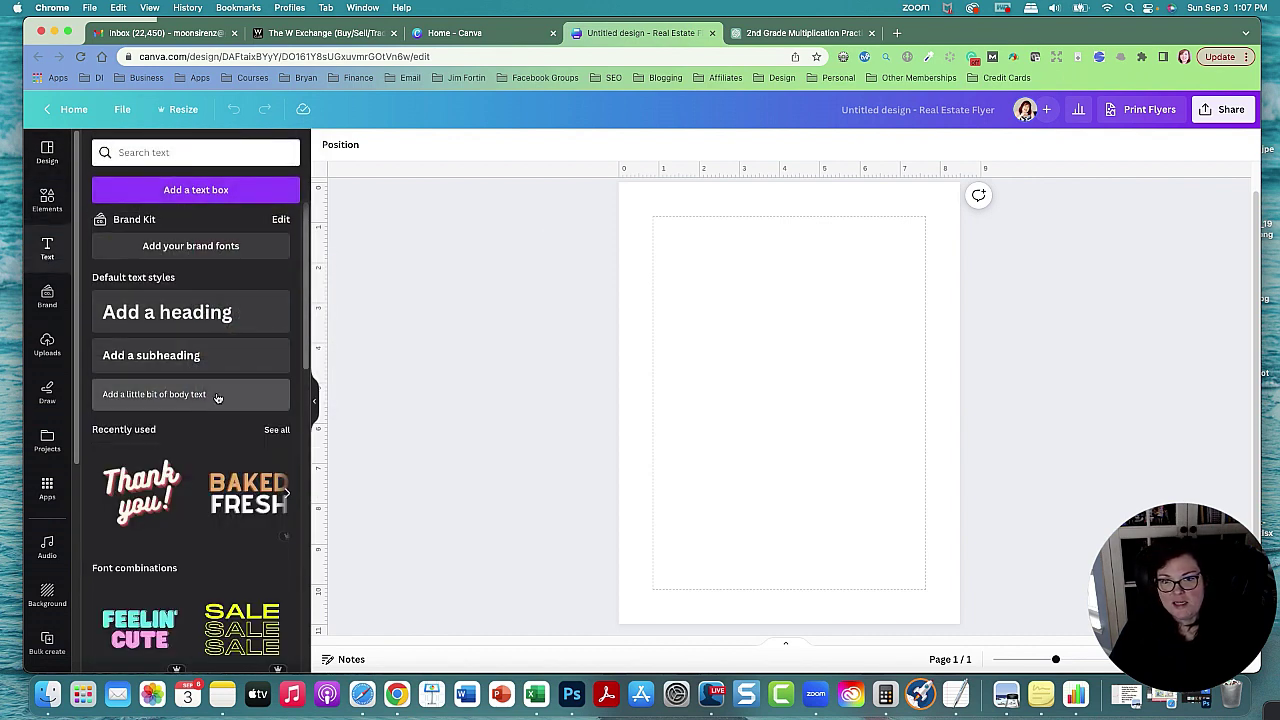
- Add a body text box to the flyer and copy problems 1–20 from the ChatGPT chat
click(171, 394)
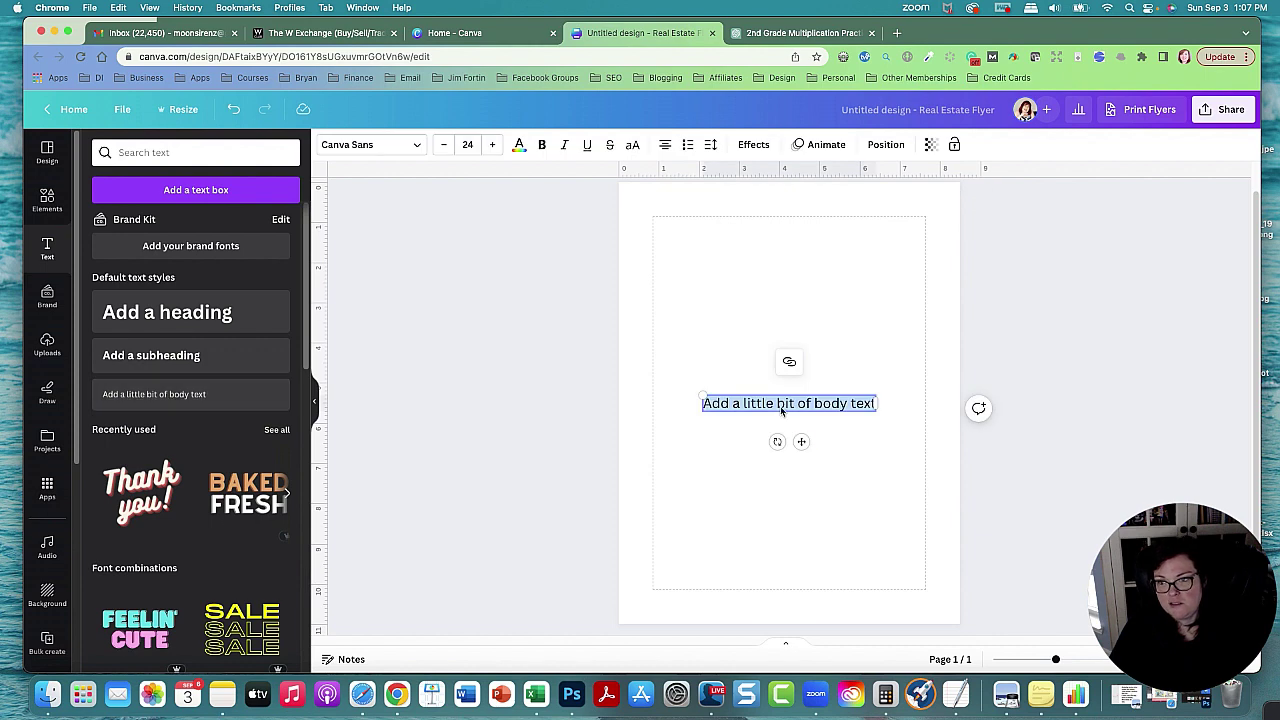
click(790, 38)
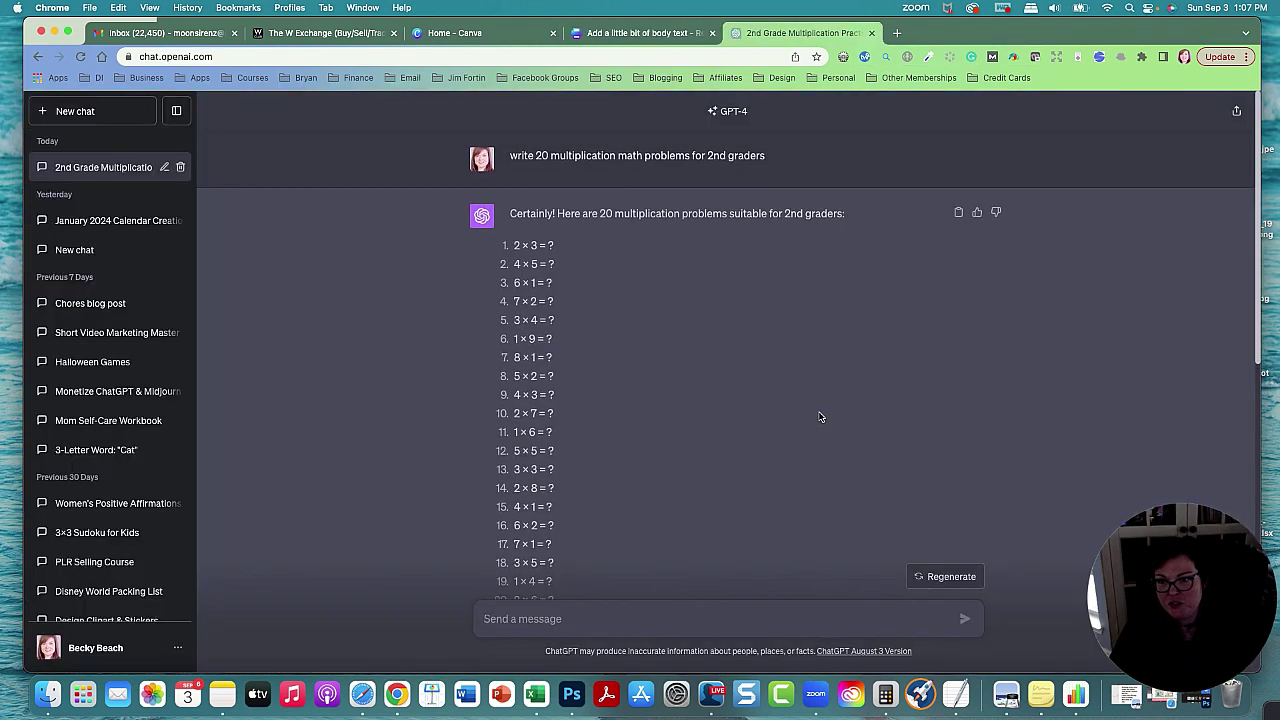
drag(513, 246, 579, 521)
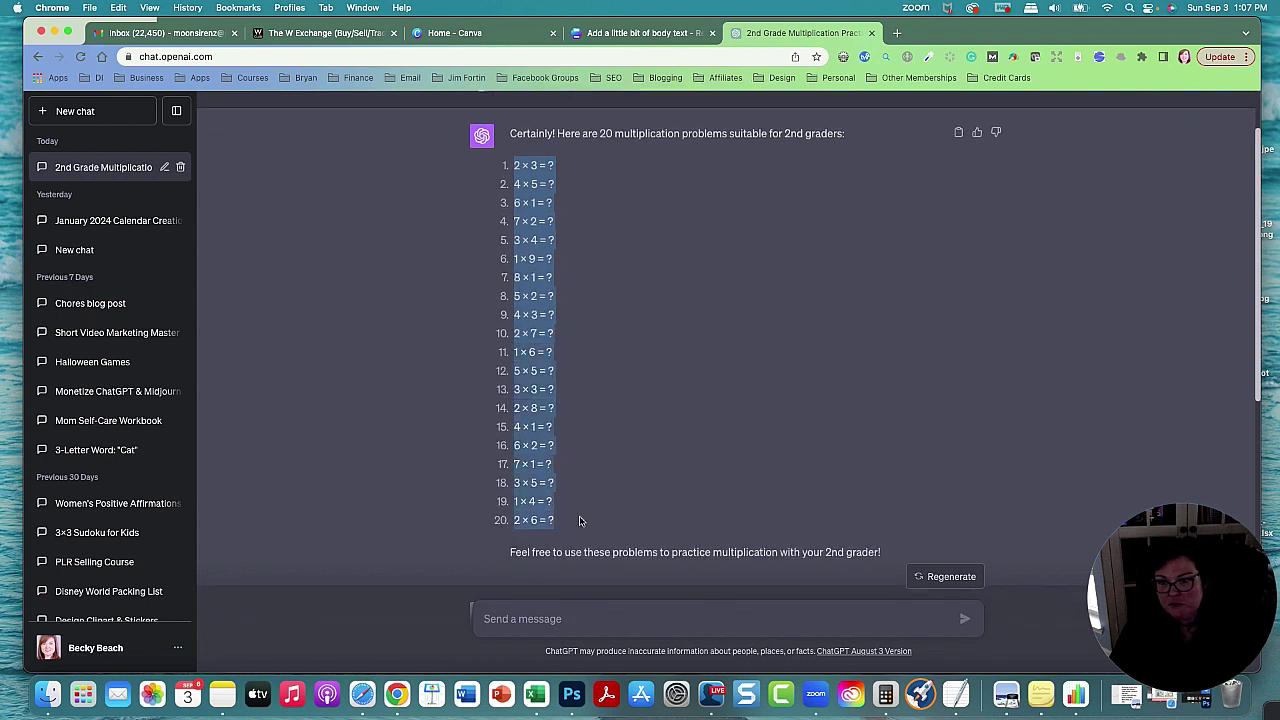
right_click(526, 391)
click(560, 422)
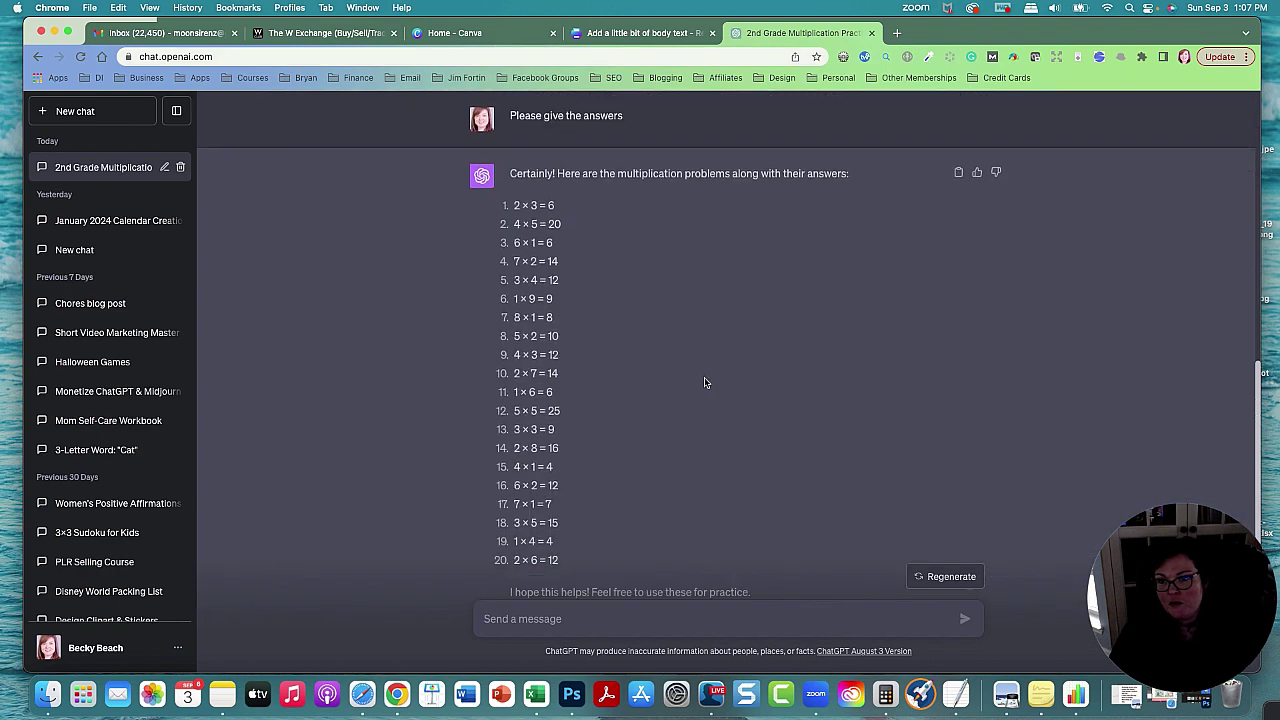
- Ask ChatGPT to 'write the problems with a __ instead of a ?'
click(556, 622)
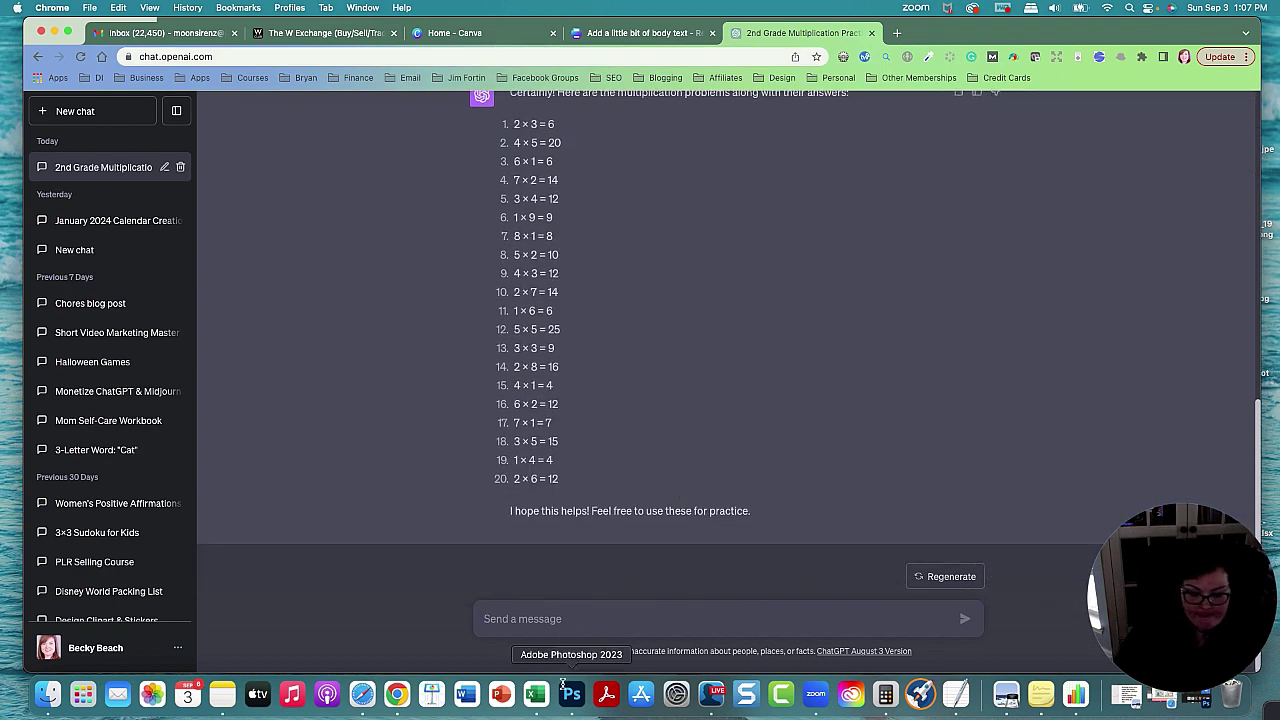
text(write the prob)
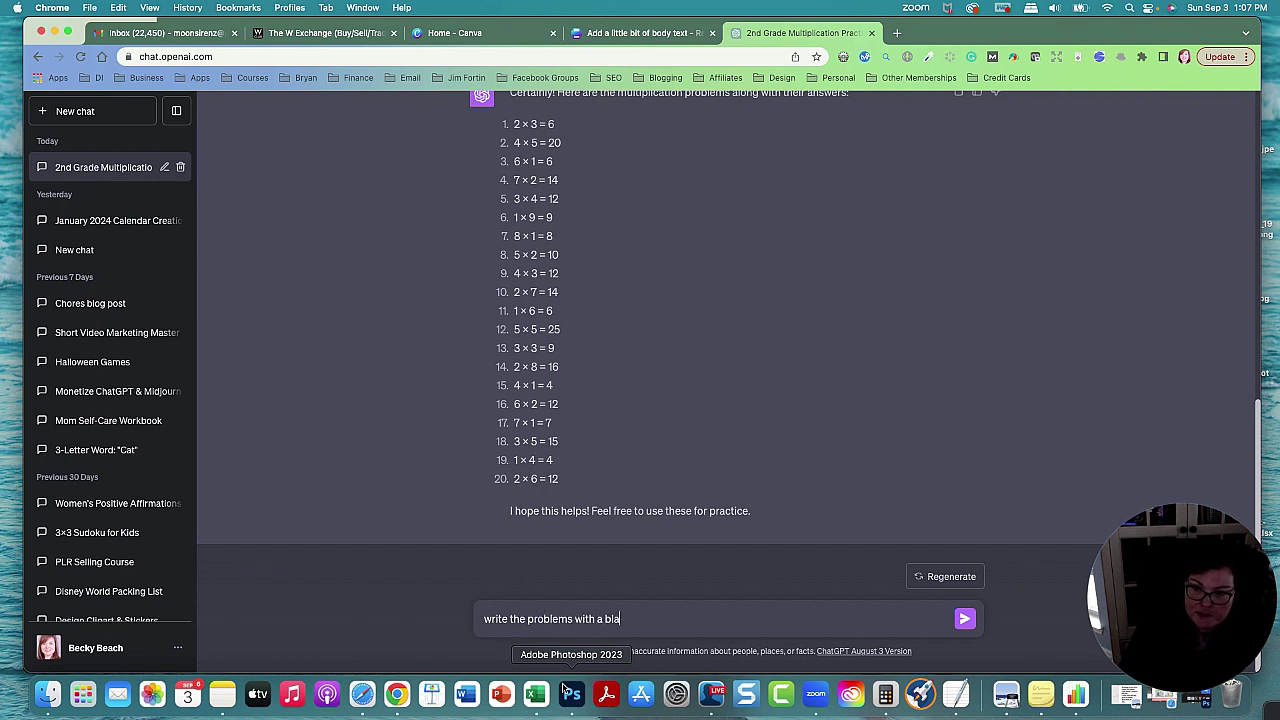
text(lems with a)
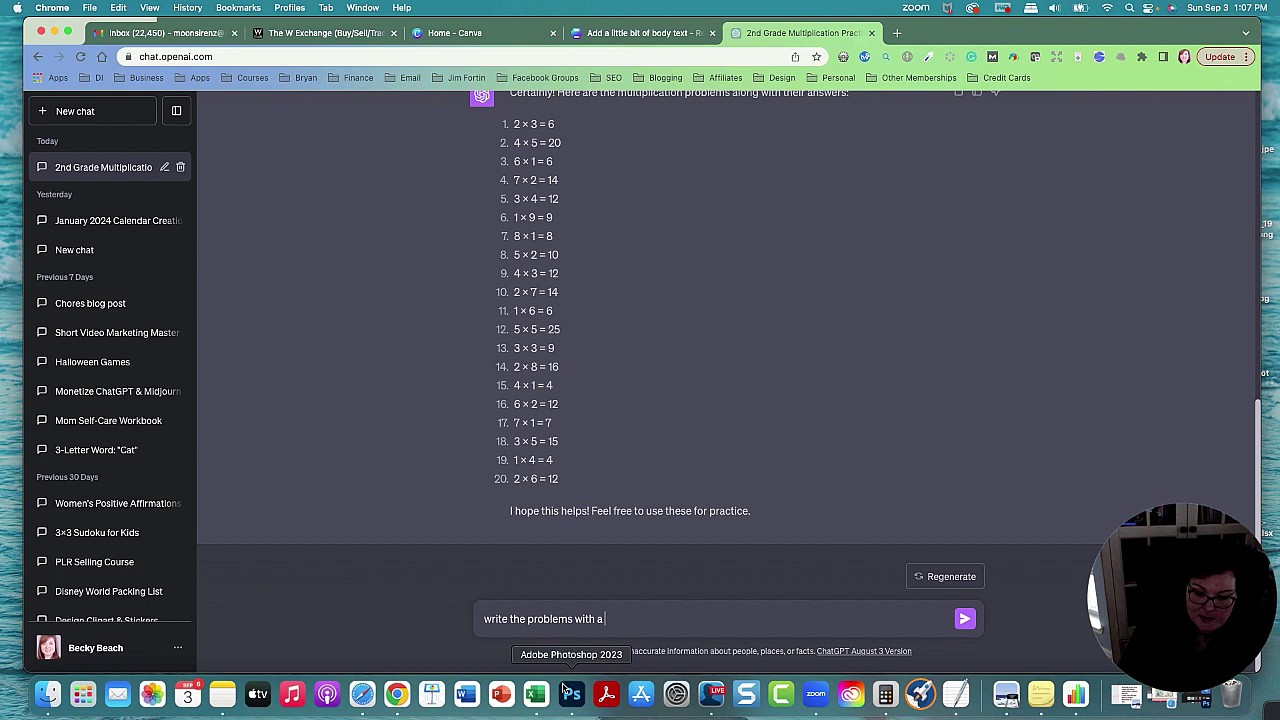
text( _)
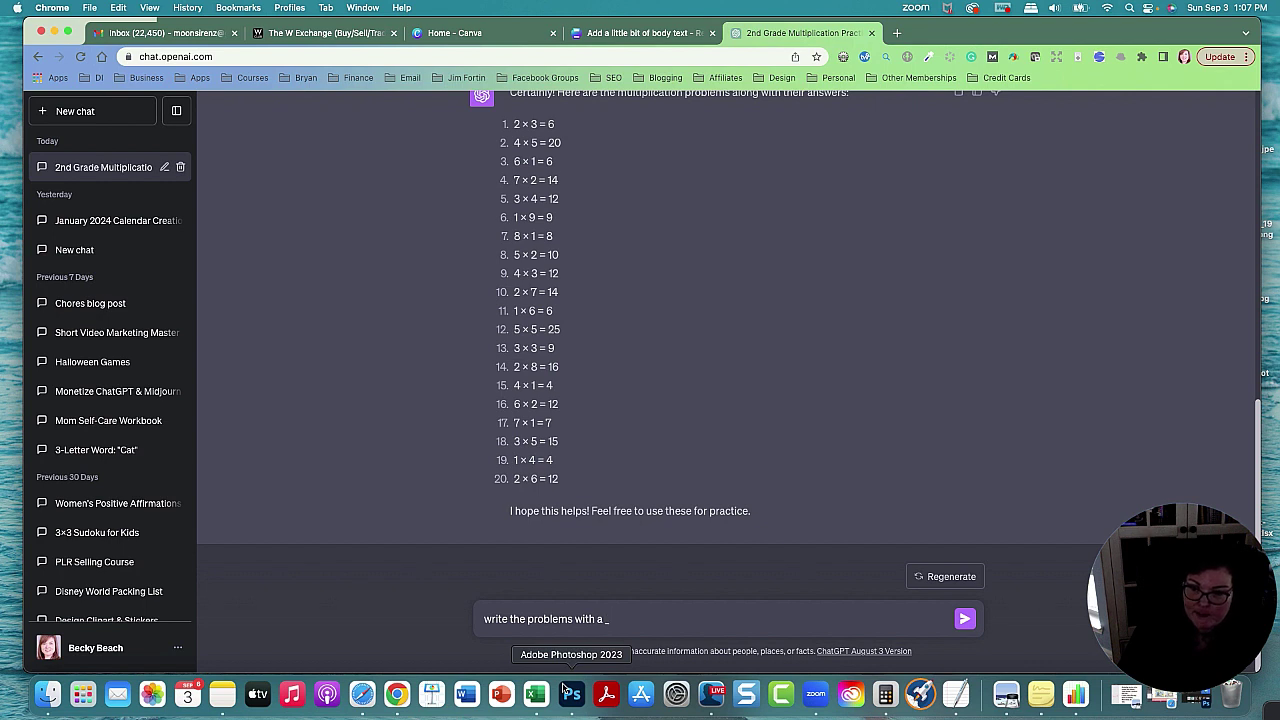
text(_ instead of a ?)
key(Return)
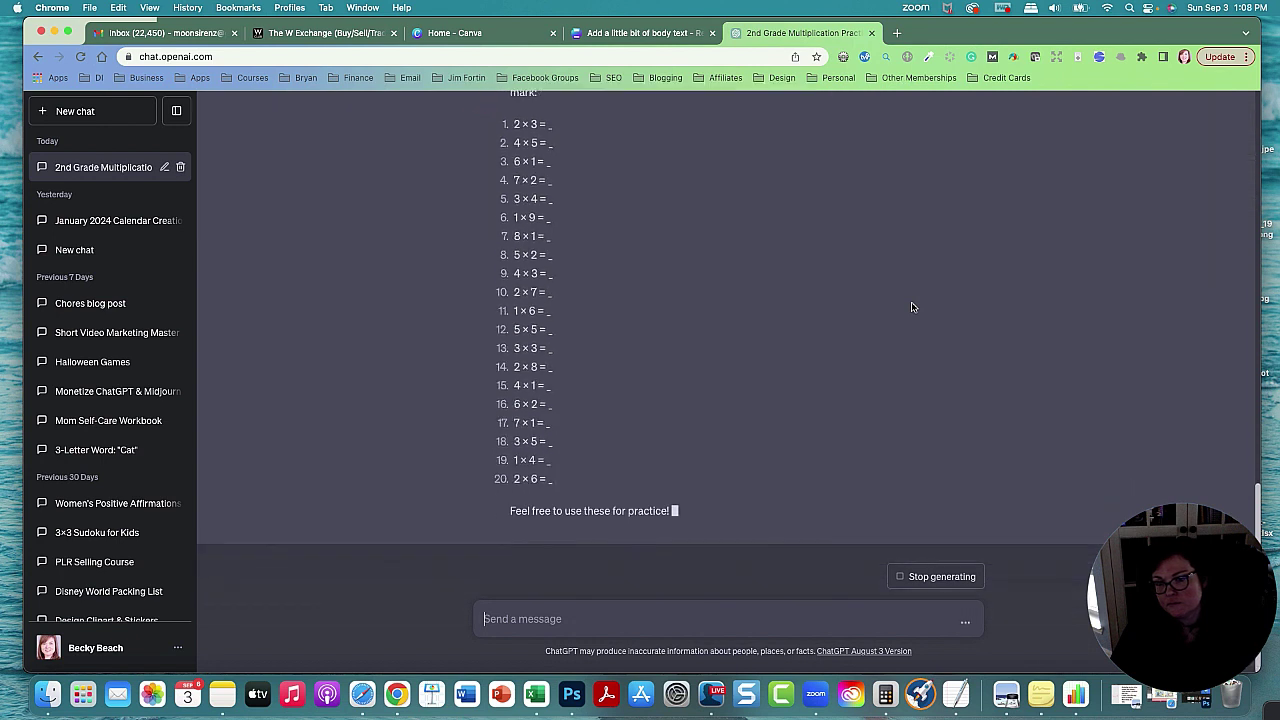
- Copy the underscore-style problem list from ChatGPT
drag(565, 488, 519, 494)
scroll(531, 409, up, 5)
right_click(519, 494)
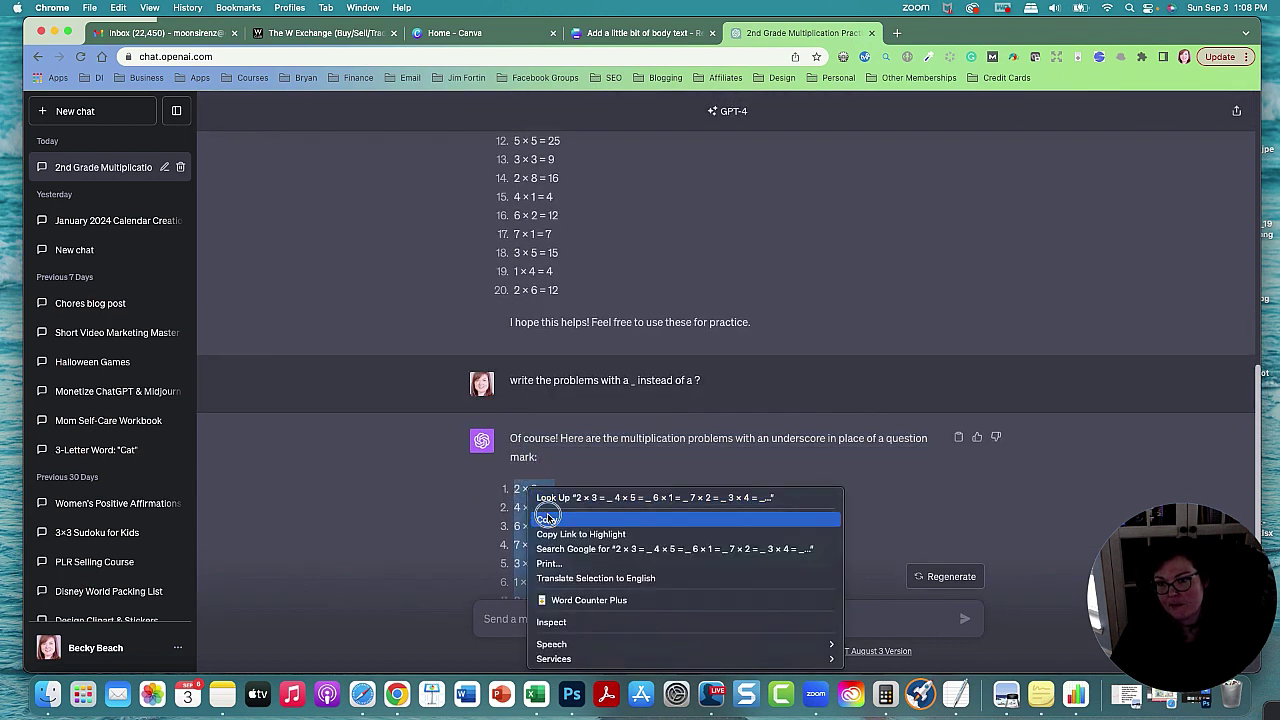
click(537, 514)
click(607, 33)
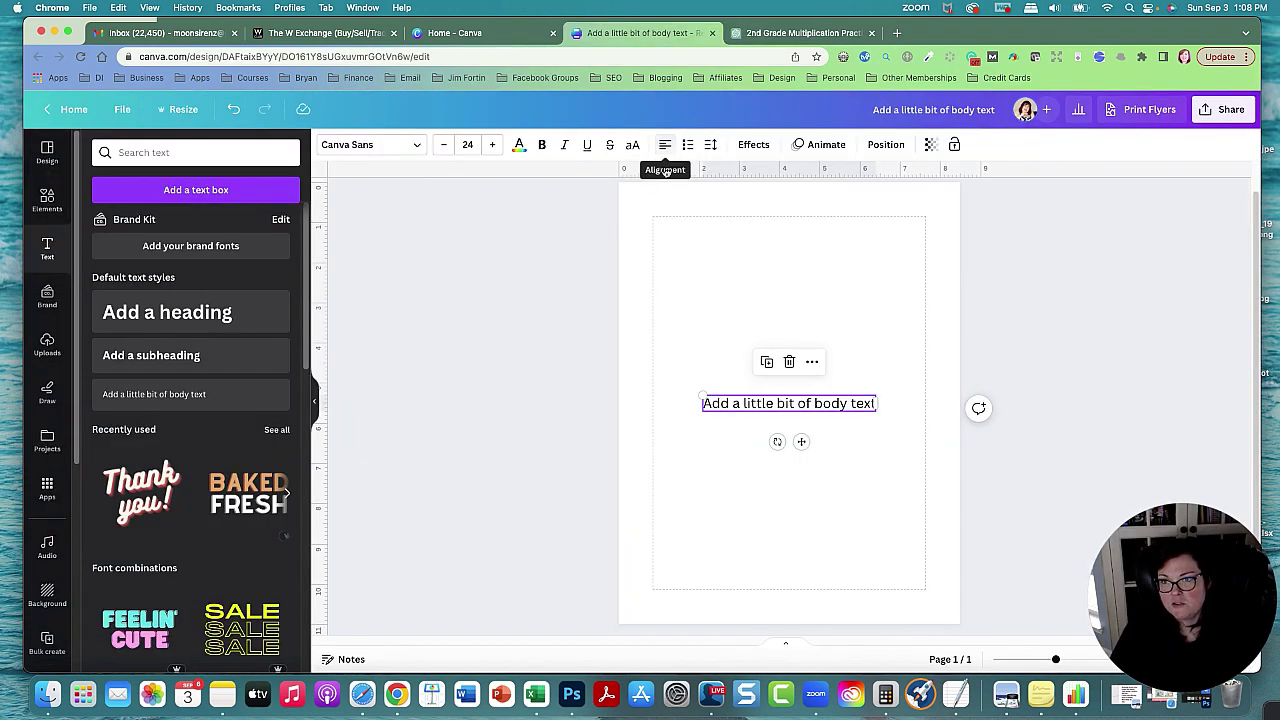
- Paste the underscore problems over the placeholder text and move the box to the page top
double_click(749, 410)
right_click(749, 410)
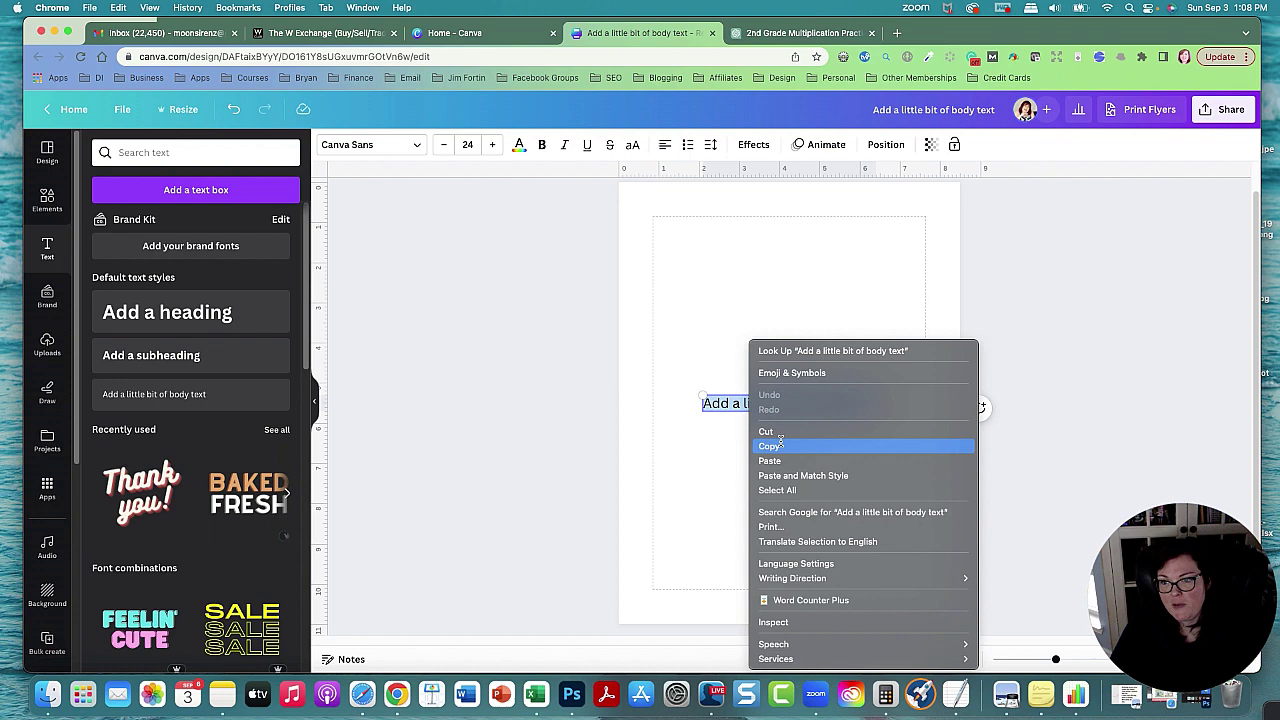
click(785, 463)
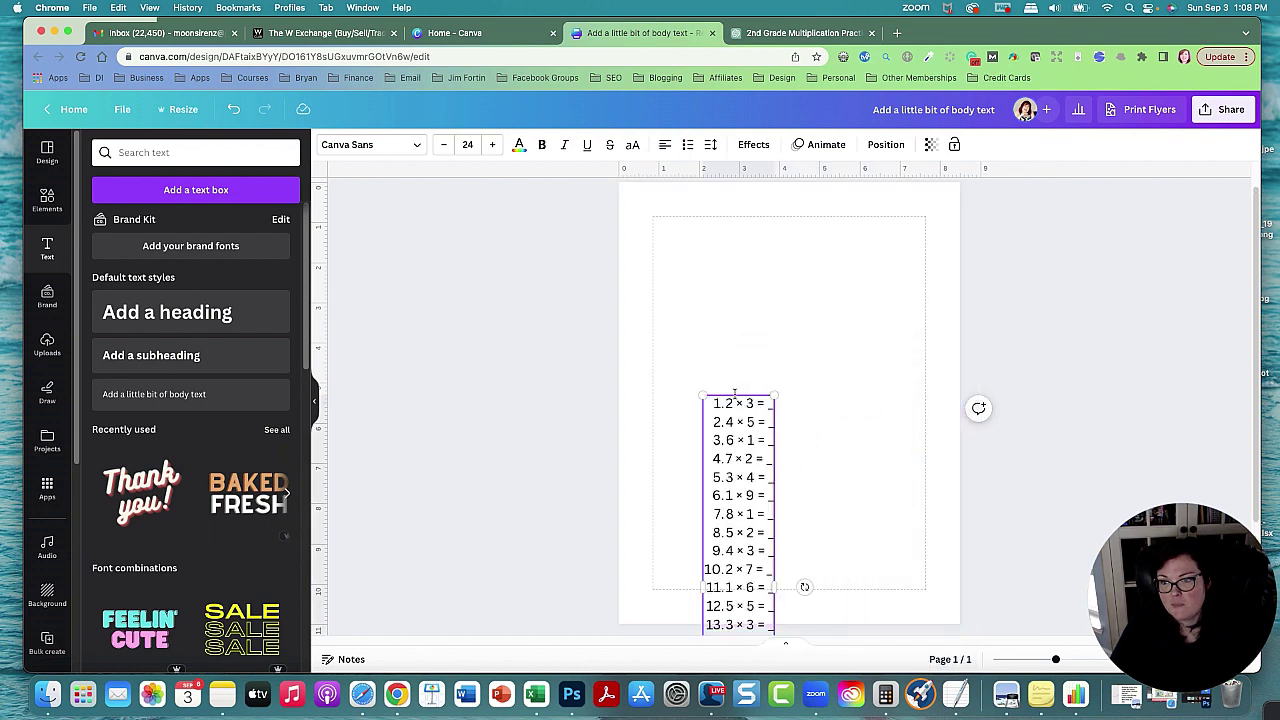
drag(735, 386, 680, 214)
- Shrink the problem list text box slightly to font size 19.9
click(510, 265)
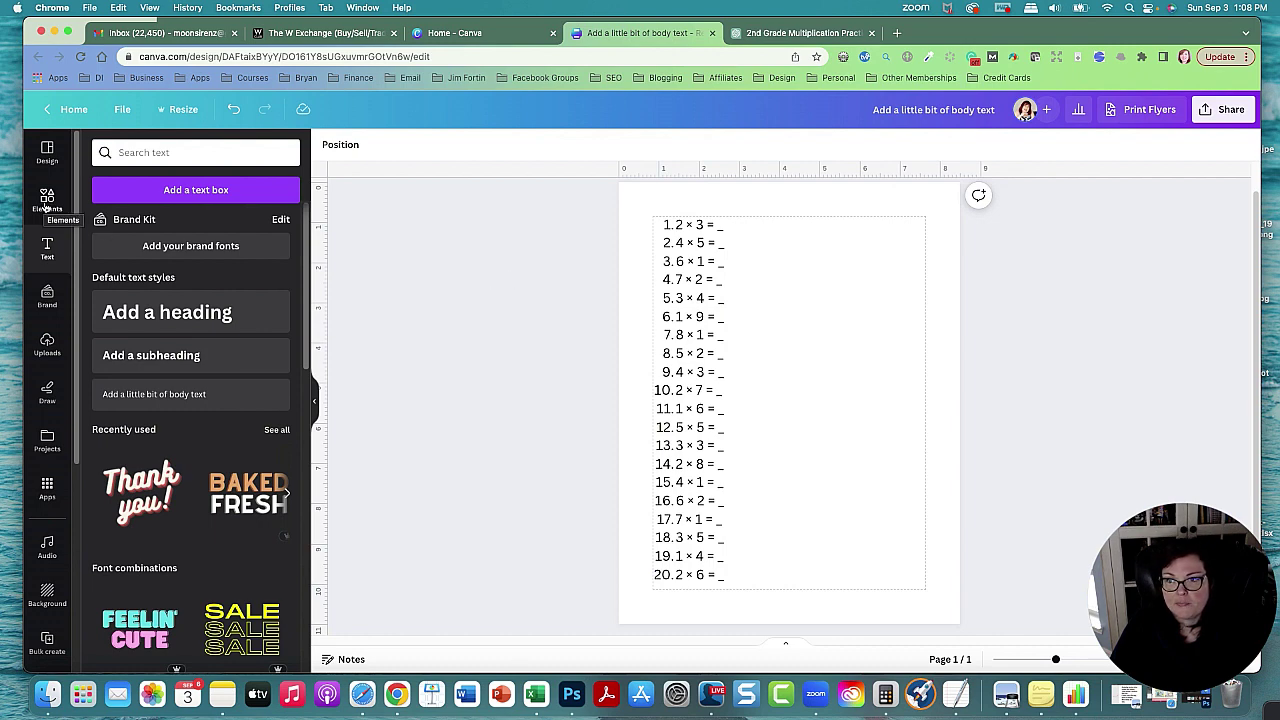
click(690, 395)
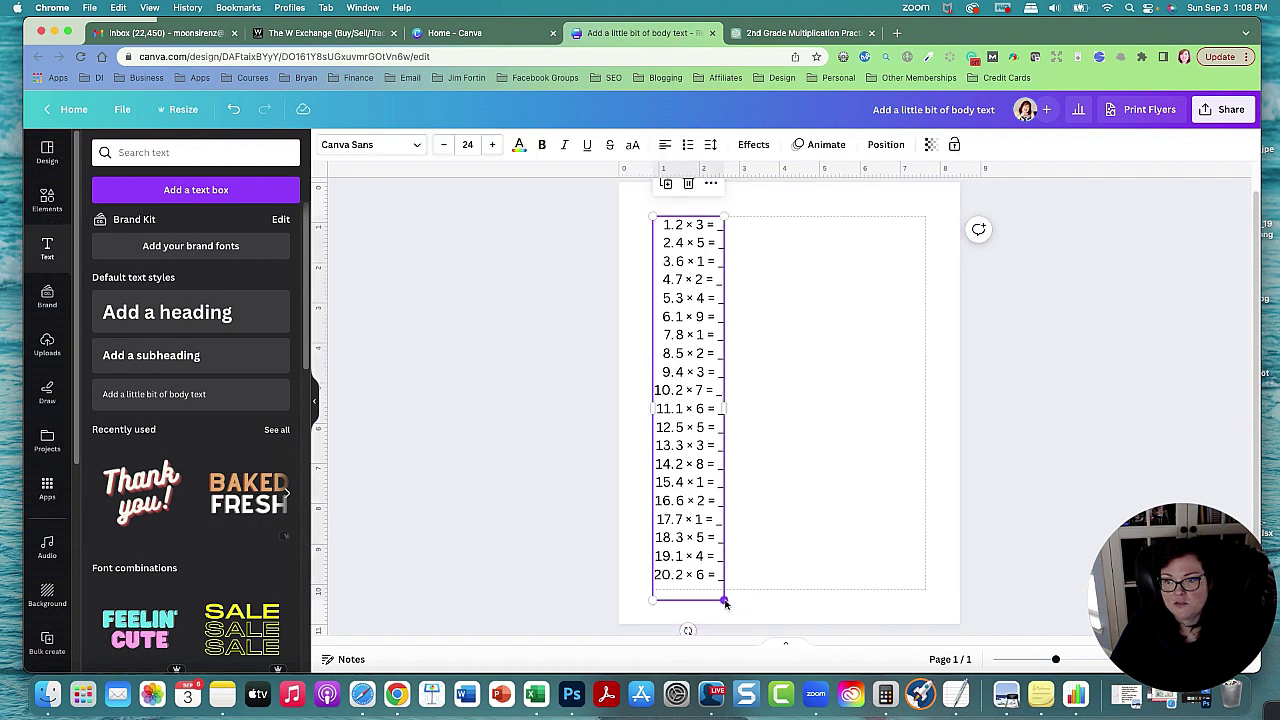
drag(724, 600, 705, 536)
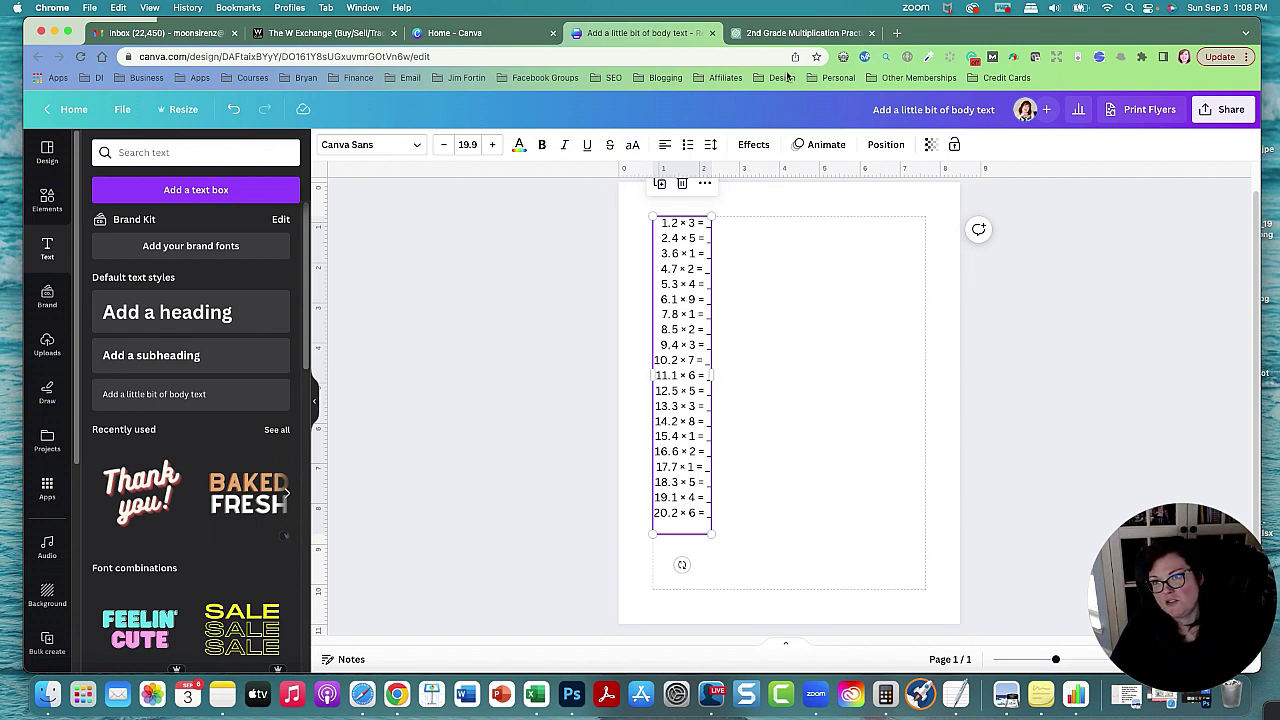
click(779, 36)
- Ask ChatGPT to 'write the numbered list as 1)' and get the reformatted 20 problems
scroll(711, 517, down, 5)
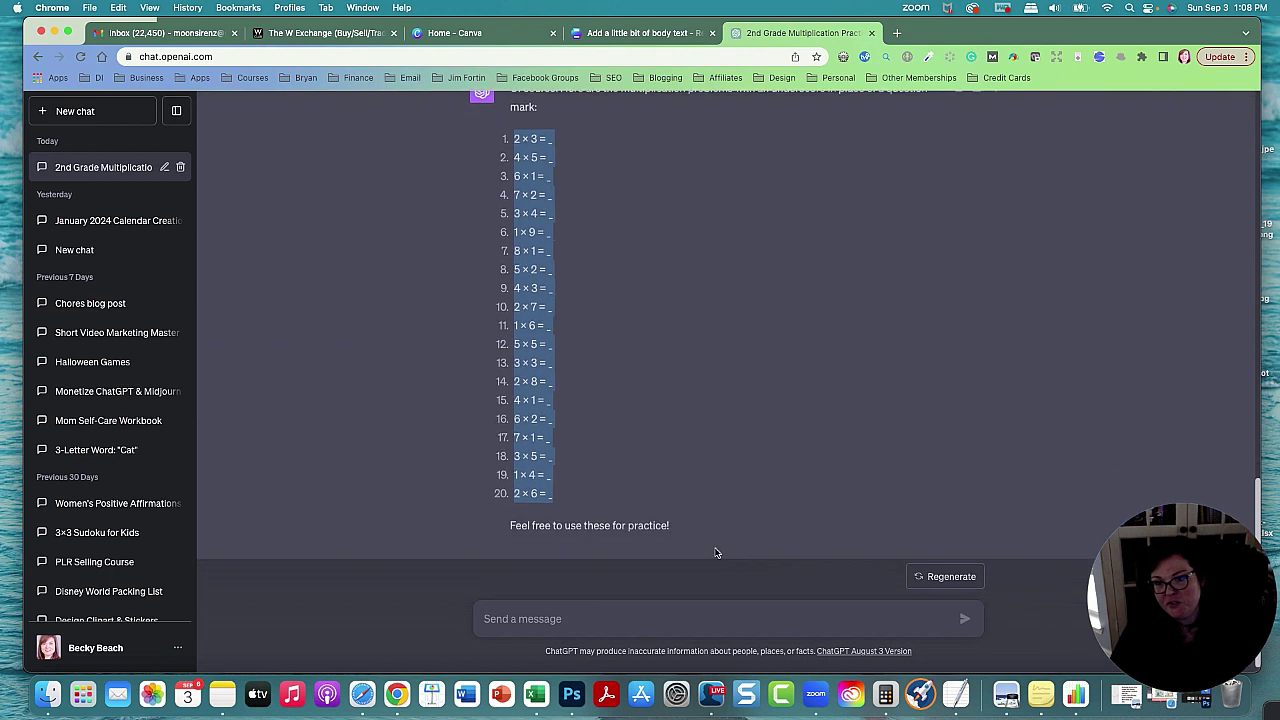
click(585, 613)
text(writ)
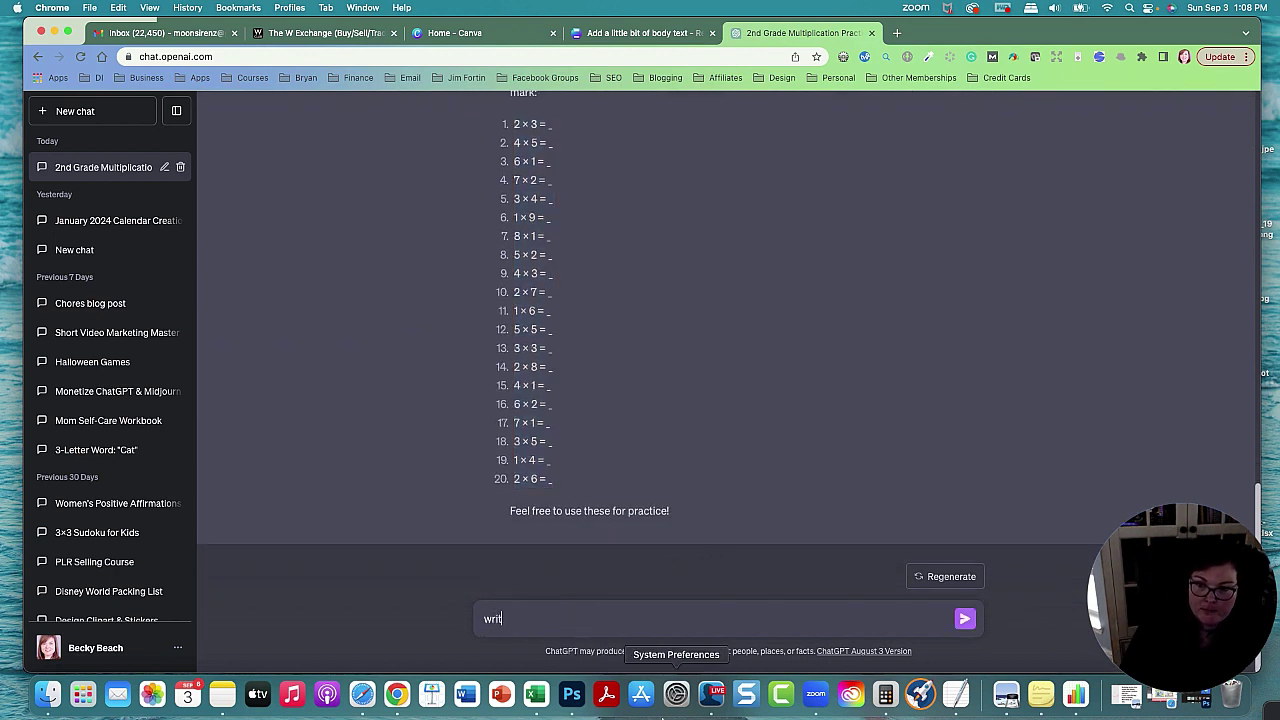
text(e the number)
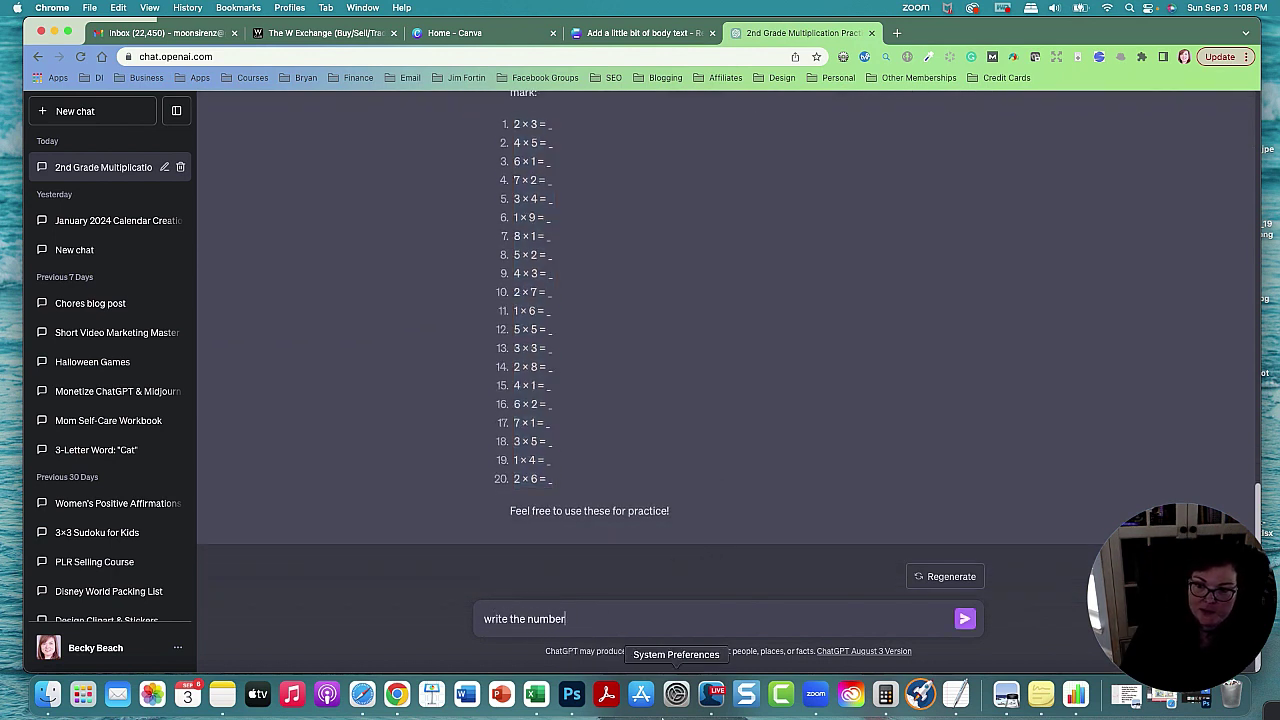
text(ed list as 1)
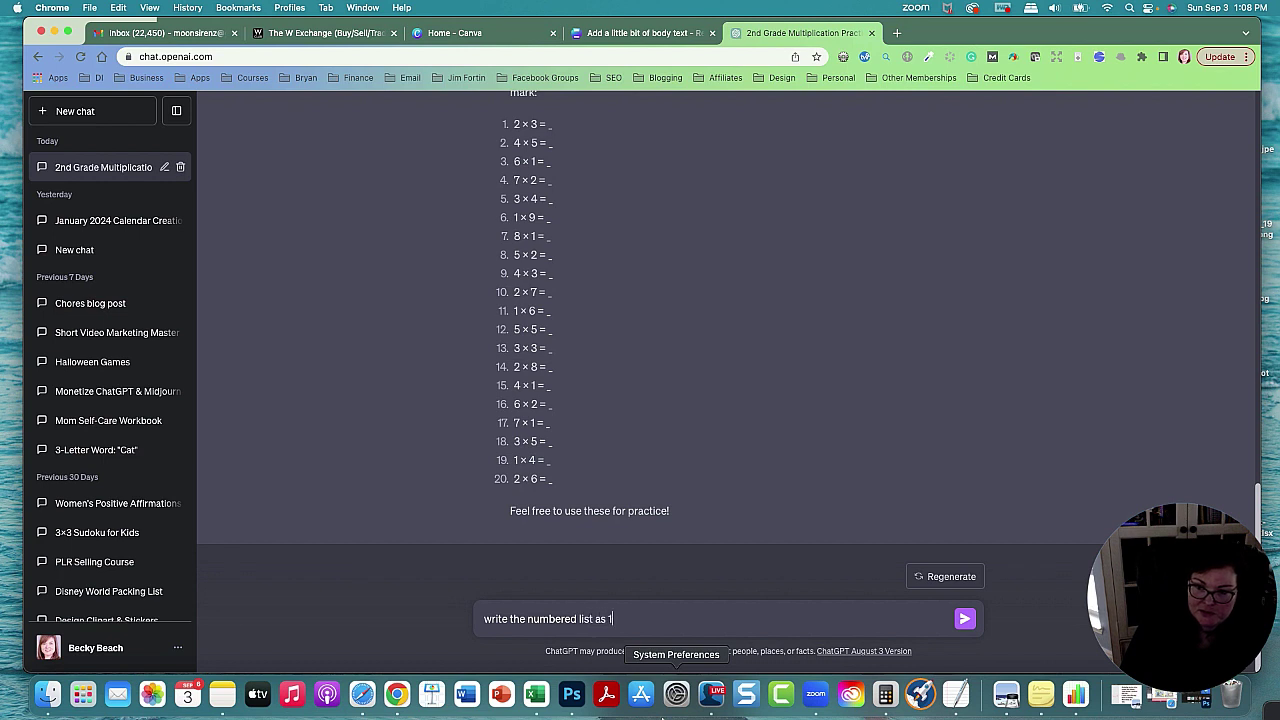
text())
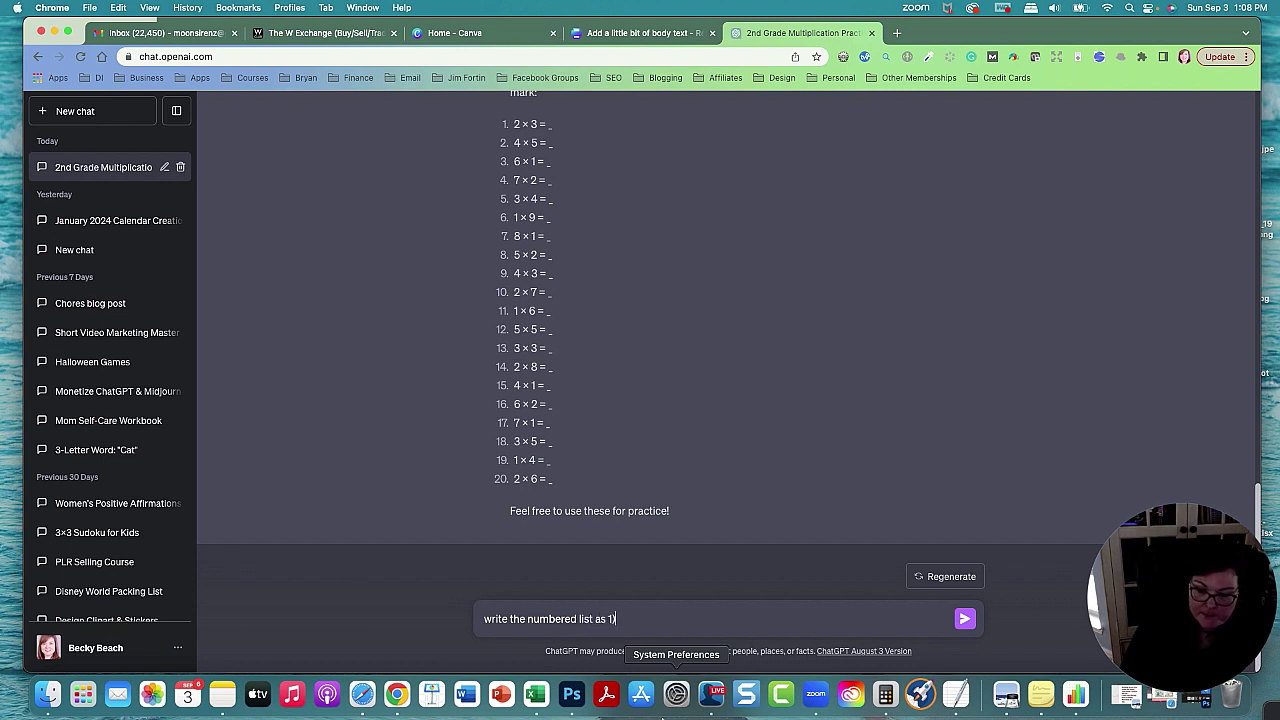
key(Return)
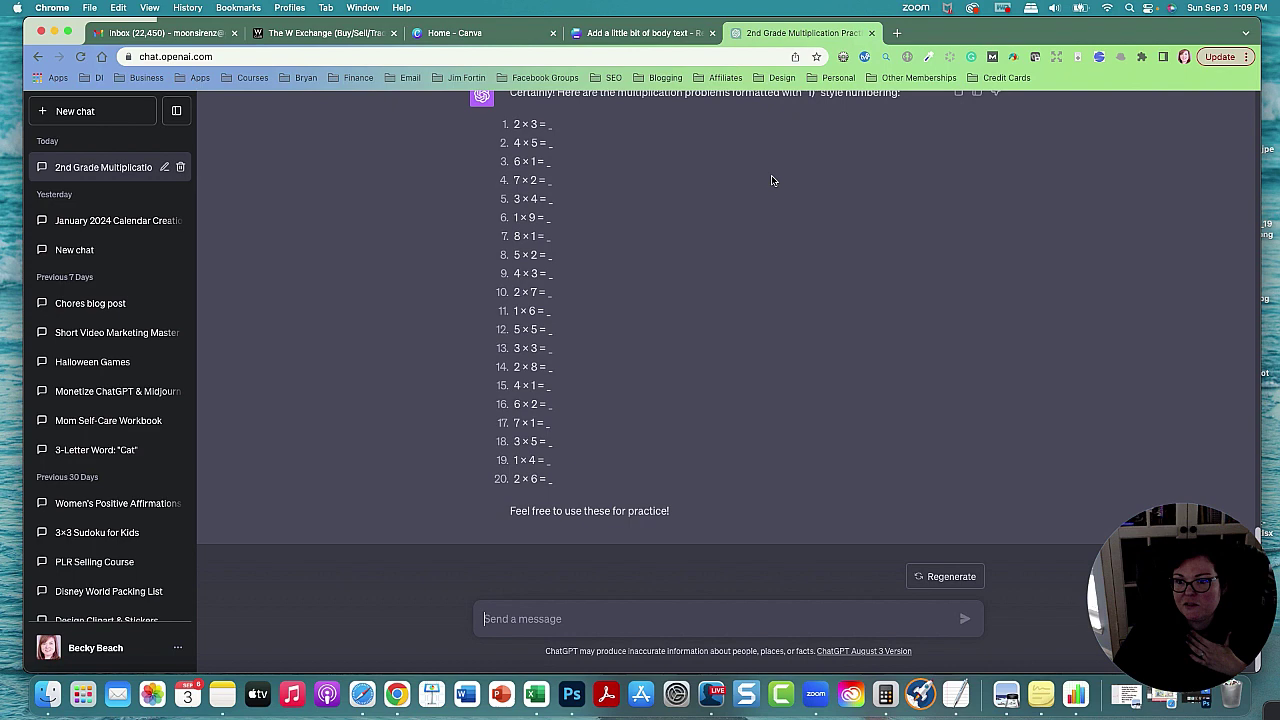
click(618, 38)
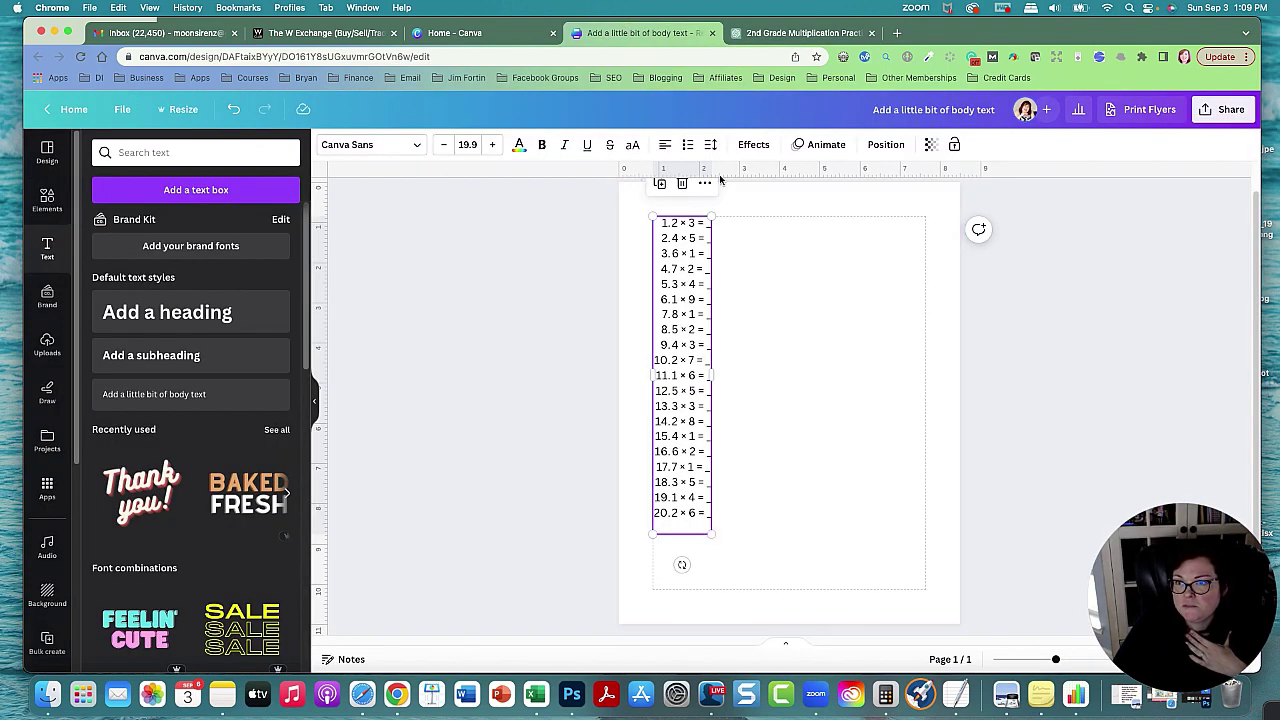
- Turn off list numbering so problems are plain lines, and enlarge the text to size 23
click(690, 146)
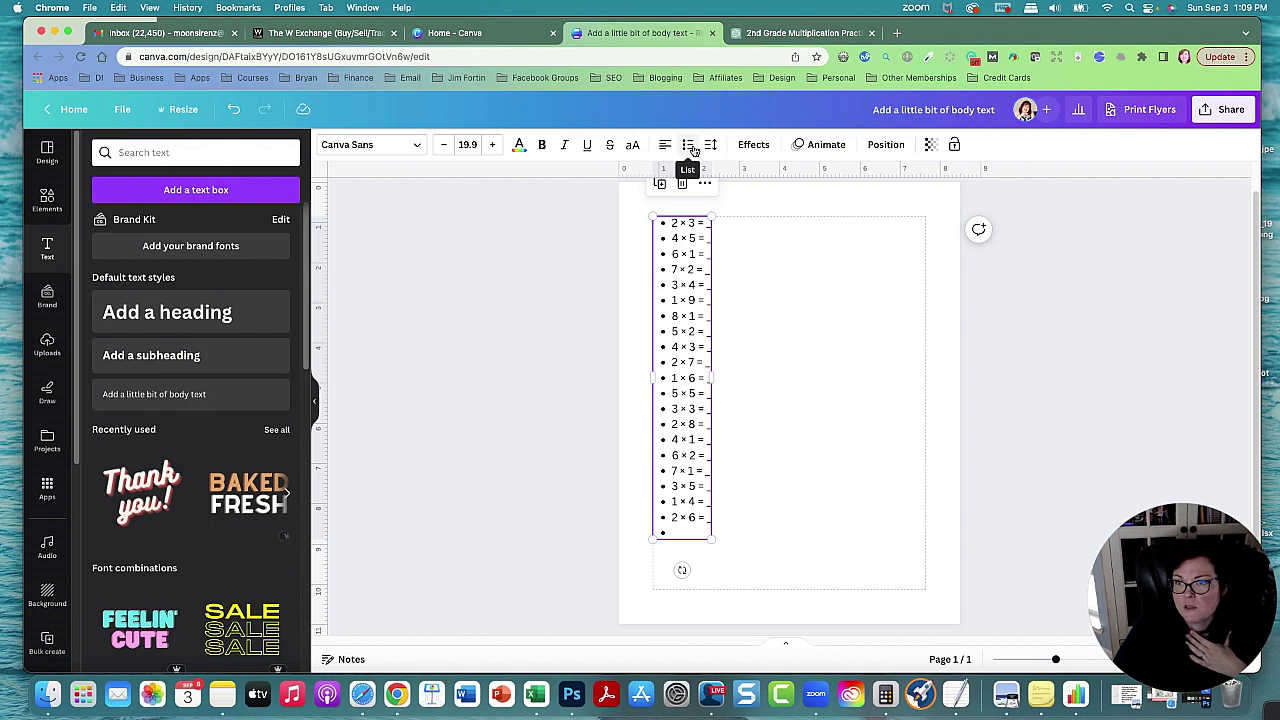
click(692, 147)
click(692, 147)
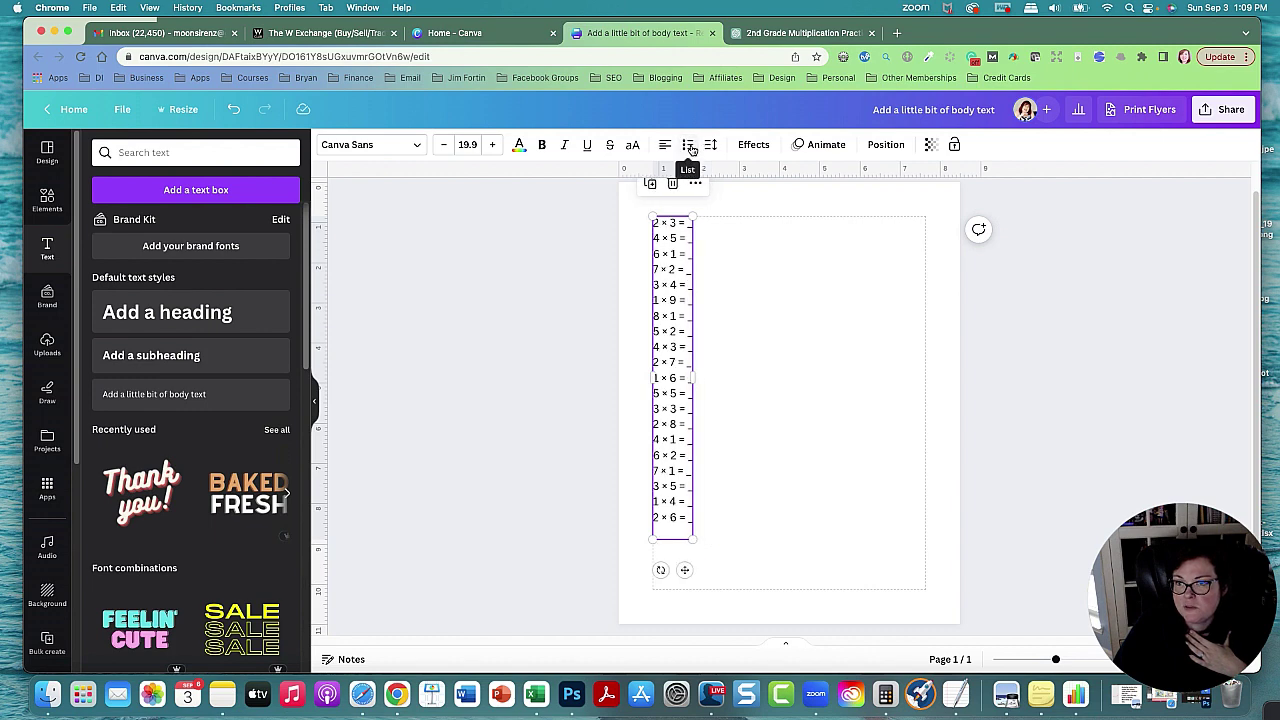
click(691, 147)
click(691, 147)
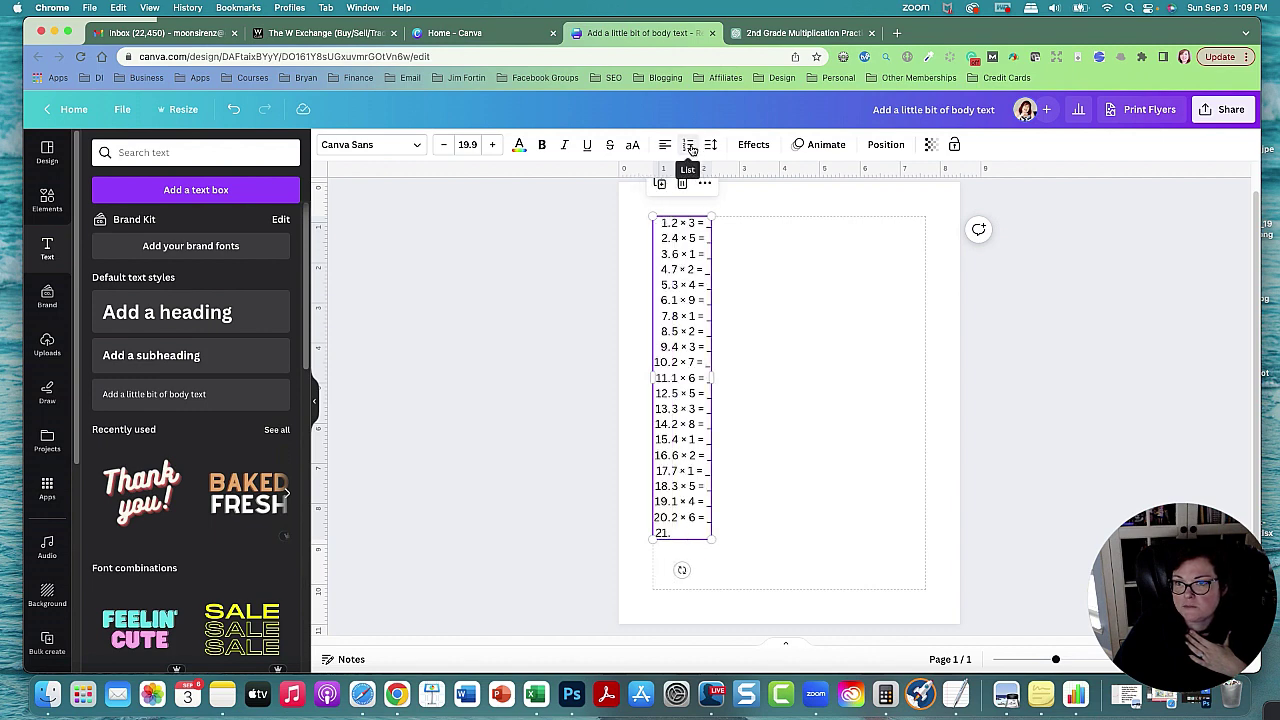
click(691, 147)
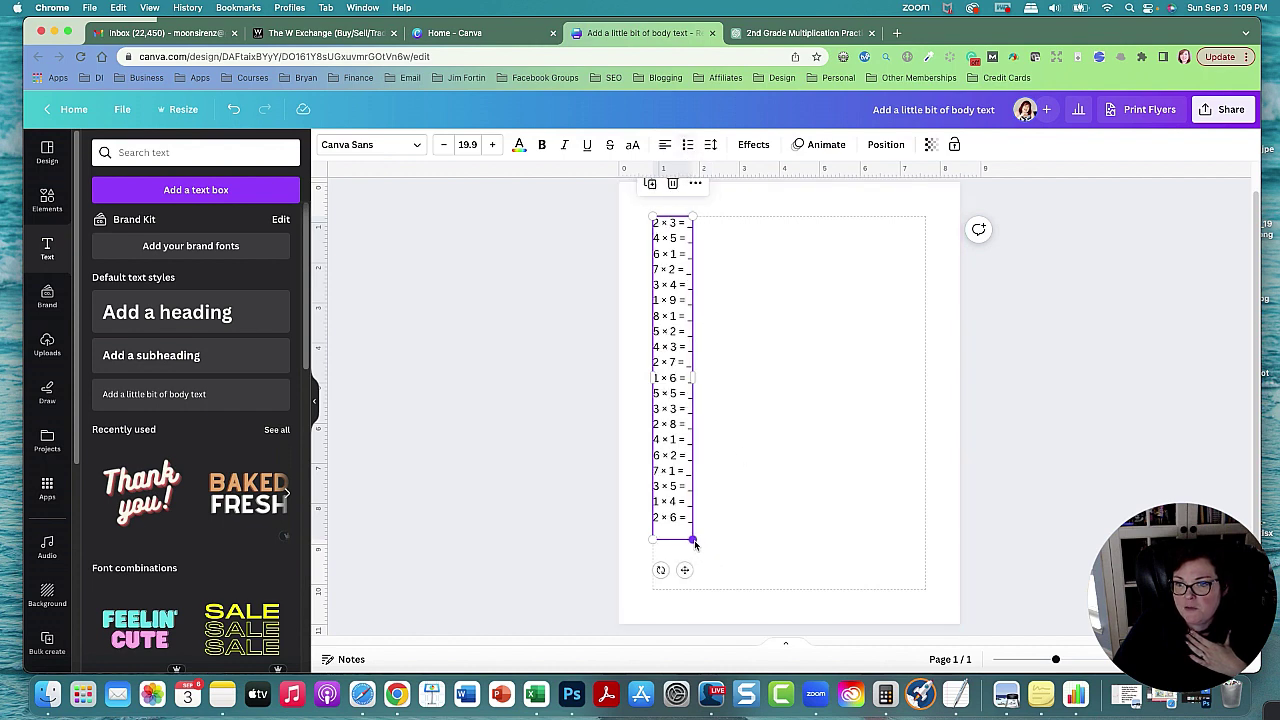
click(688, 146)
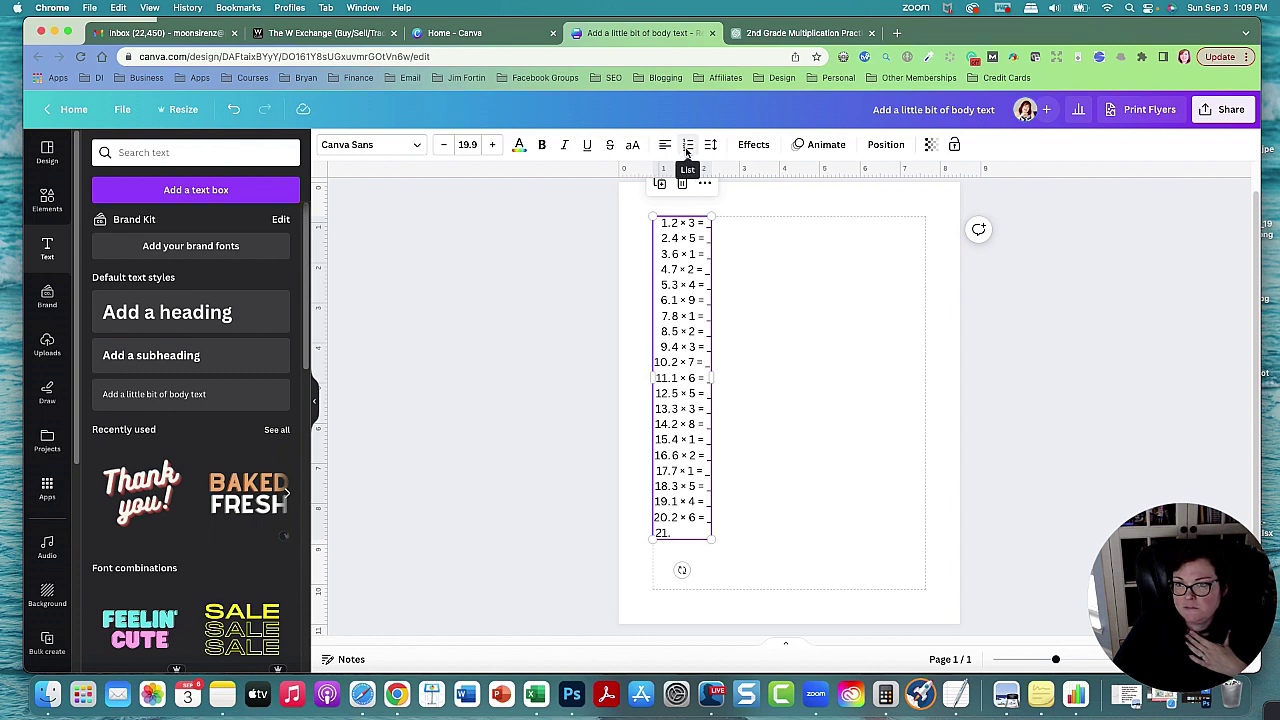
click(688, 146)
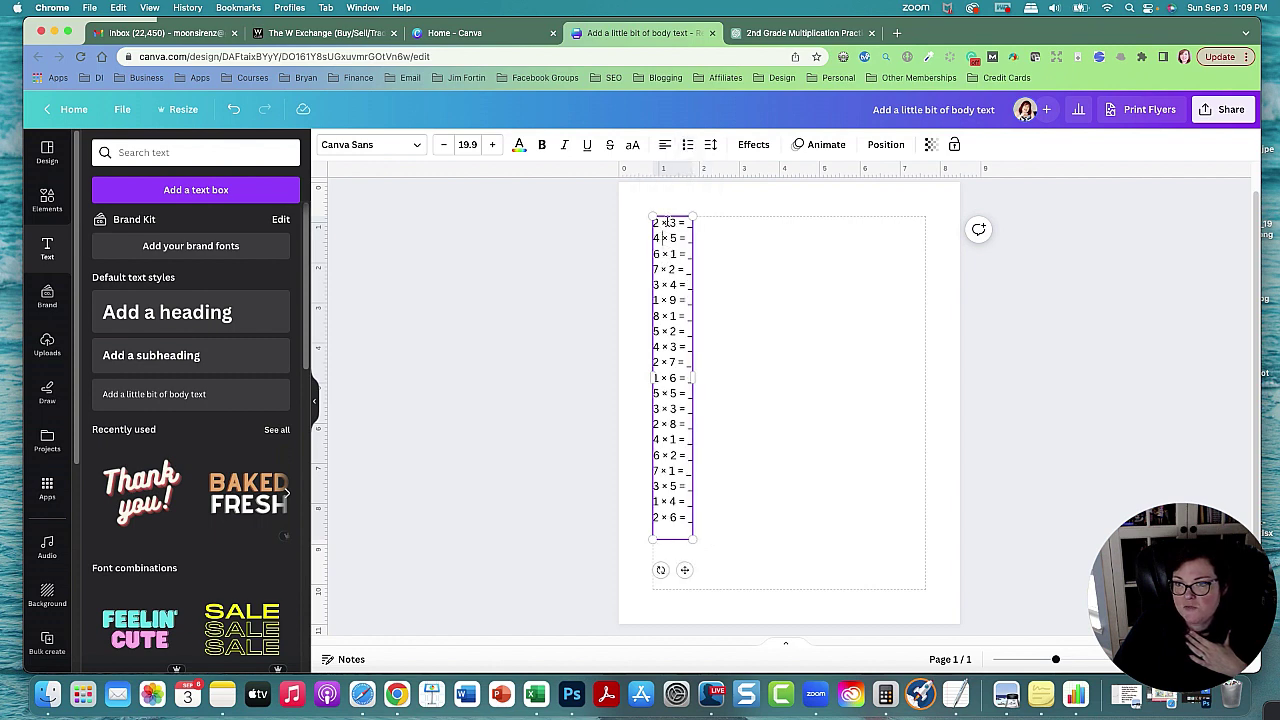
drag(692, 539, 718, 587)
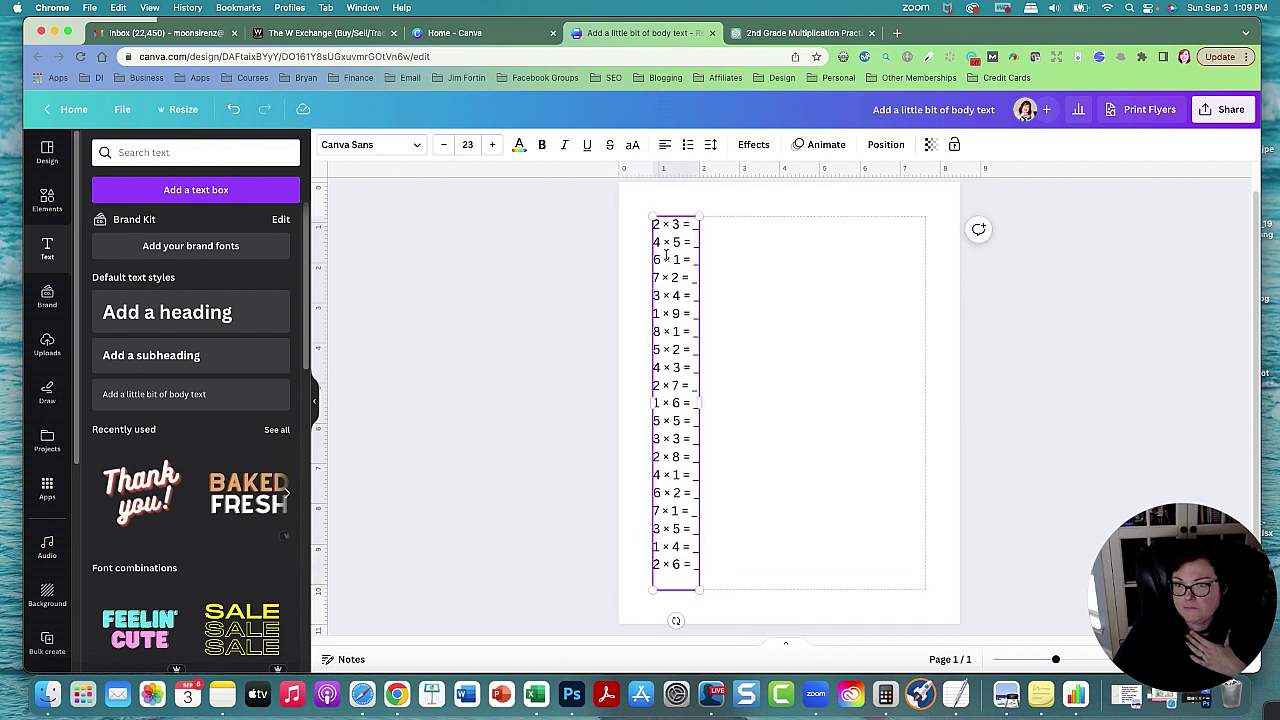
click(654, 224)
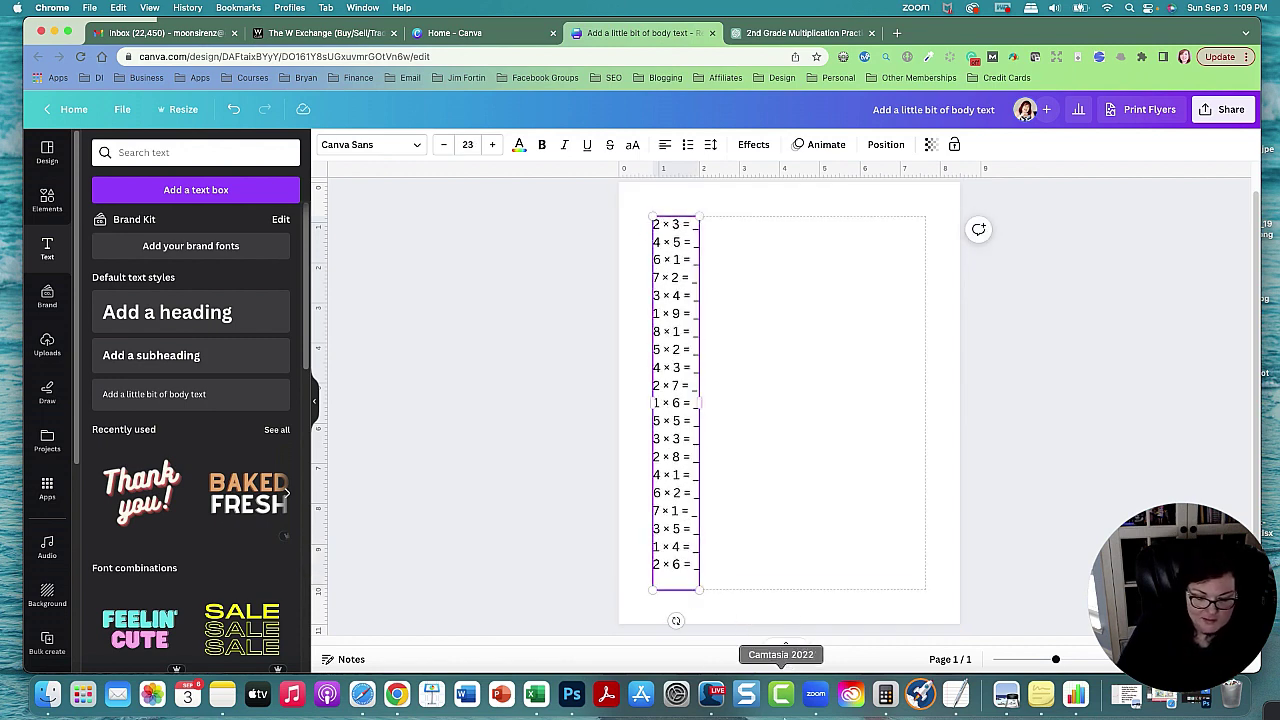
- Type the numbers 1), 2), … 8), 10) at the start of each problem line
text(1) )
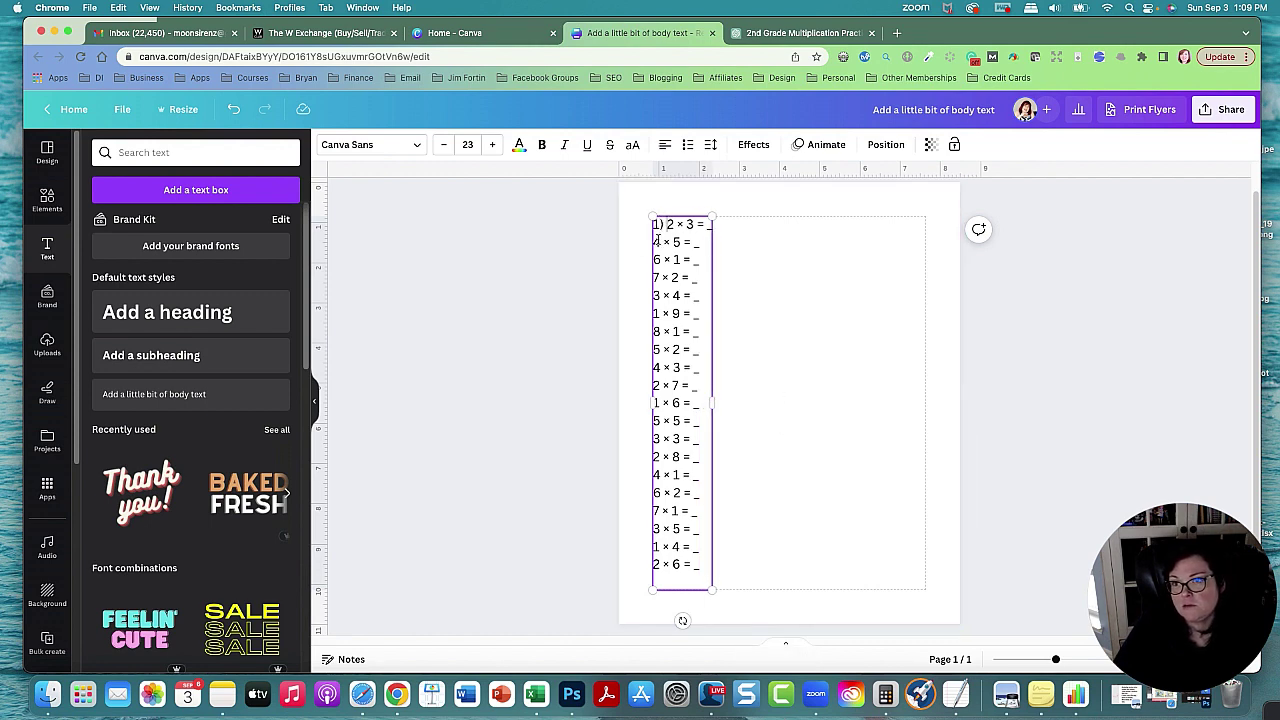
text(2)
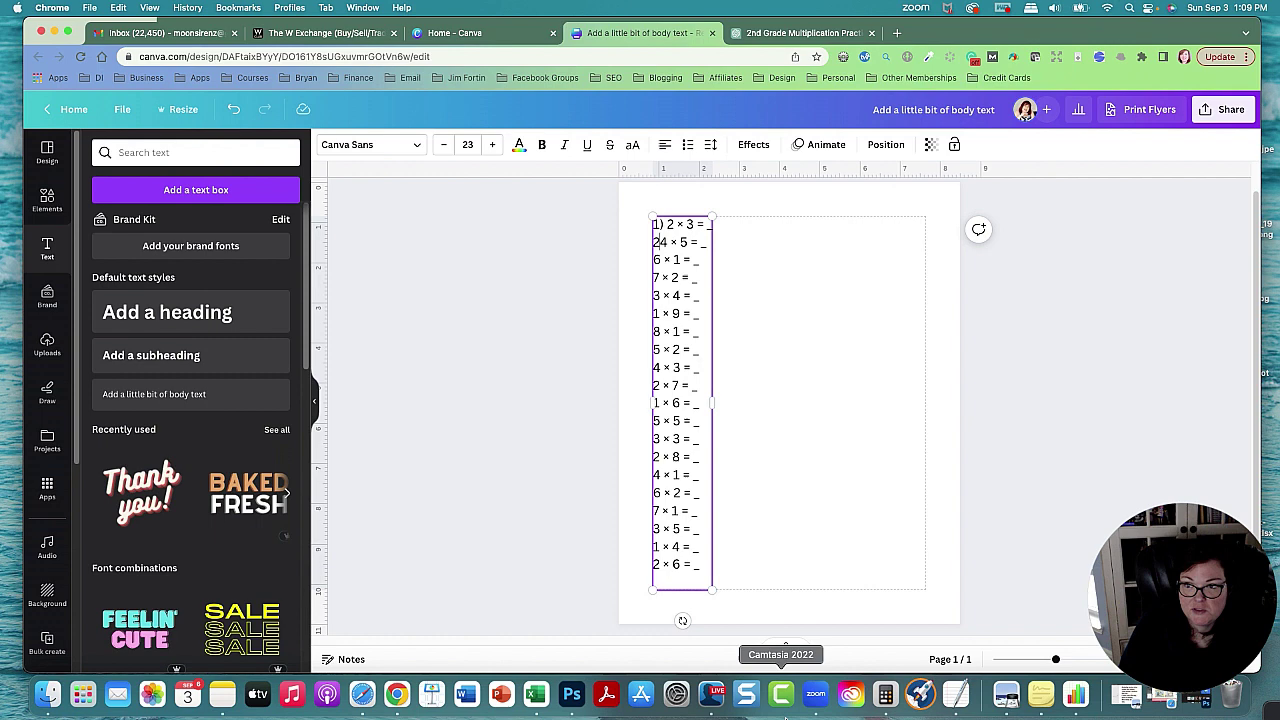
text() )
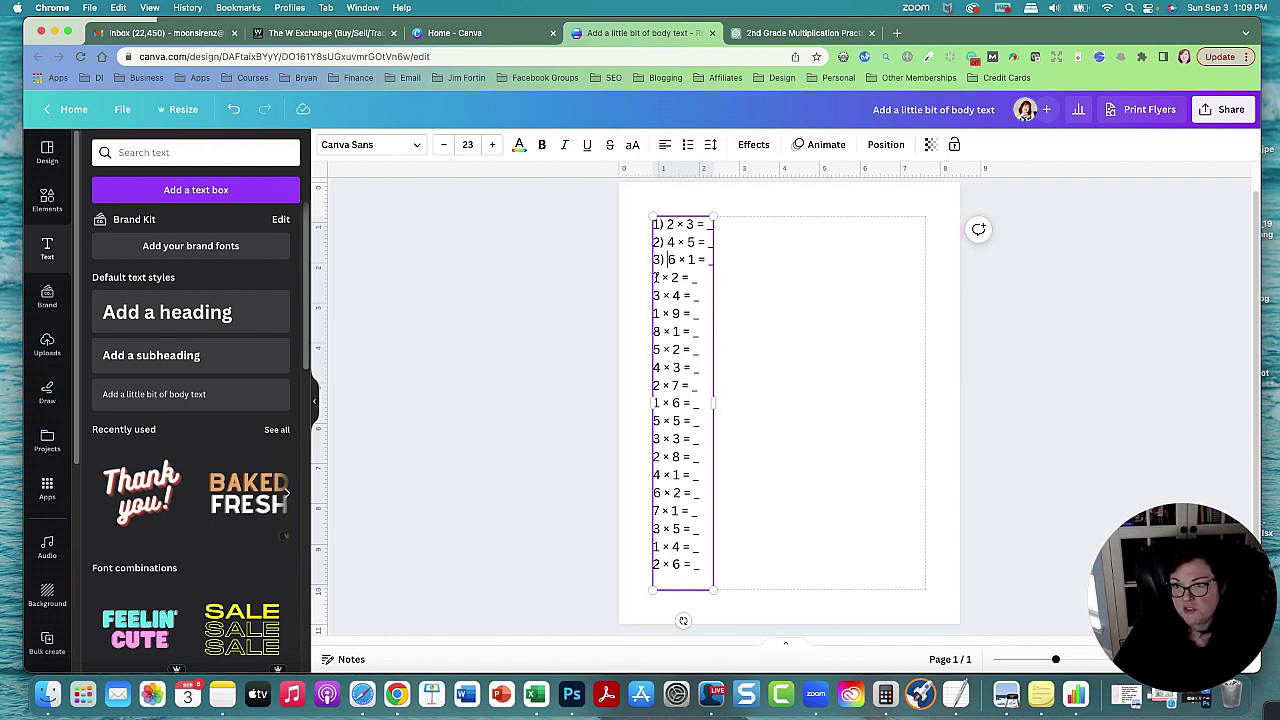
text( ))
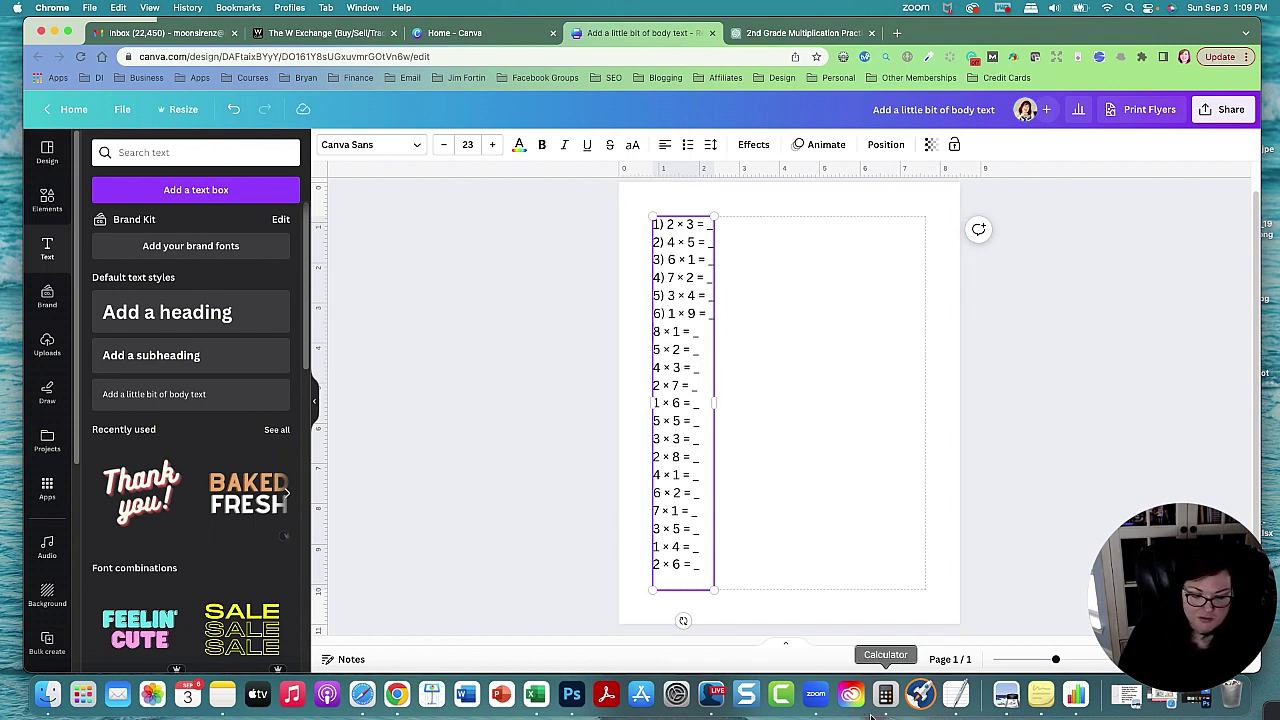
text())
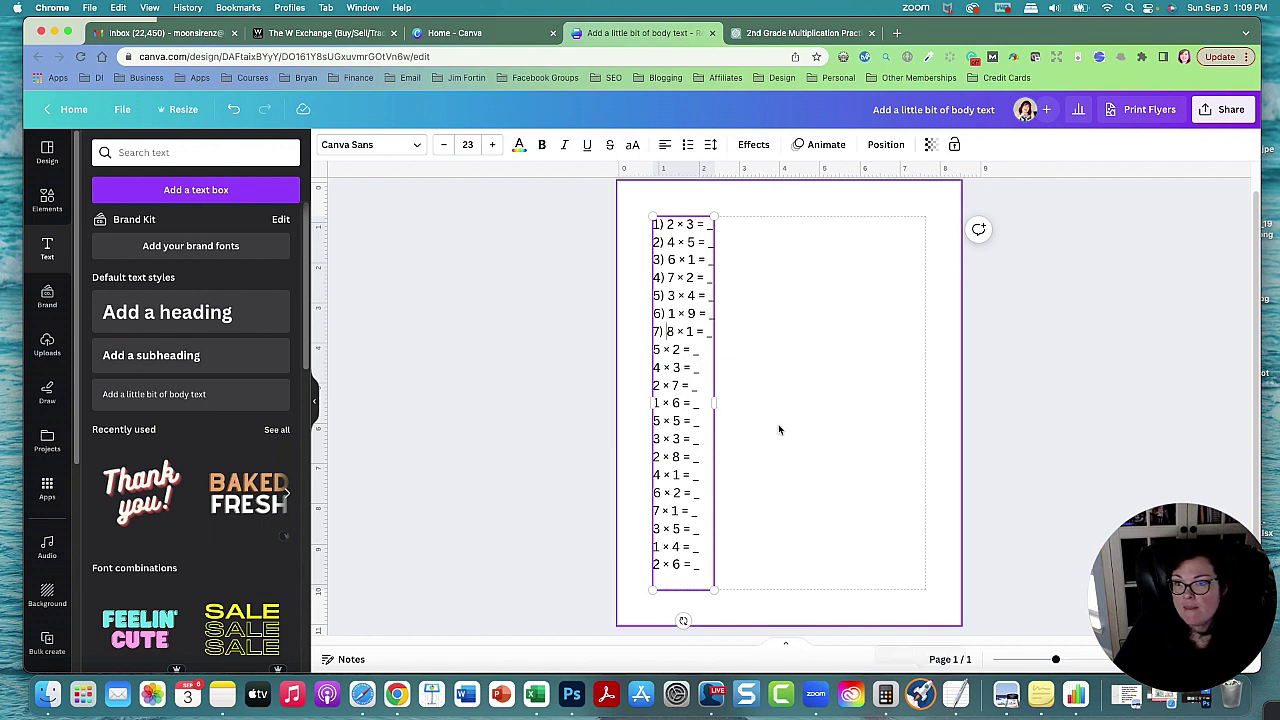
click(663, 352)
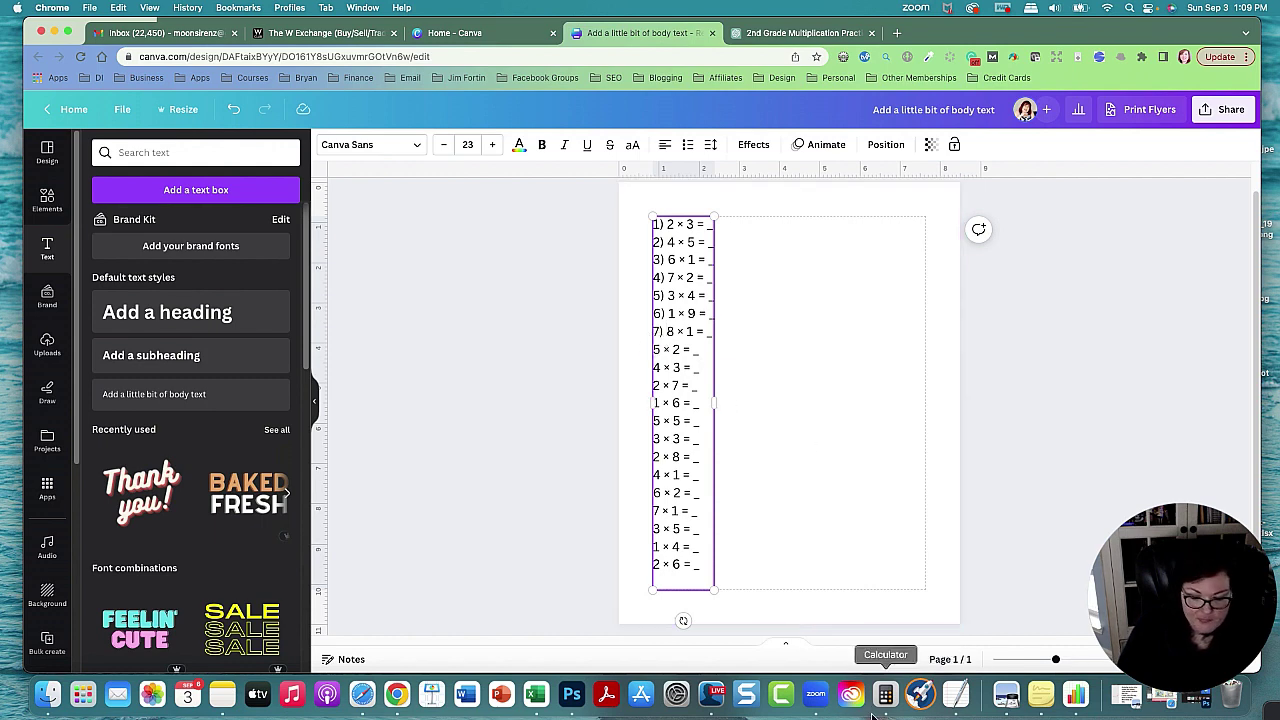
text(8) )
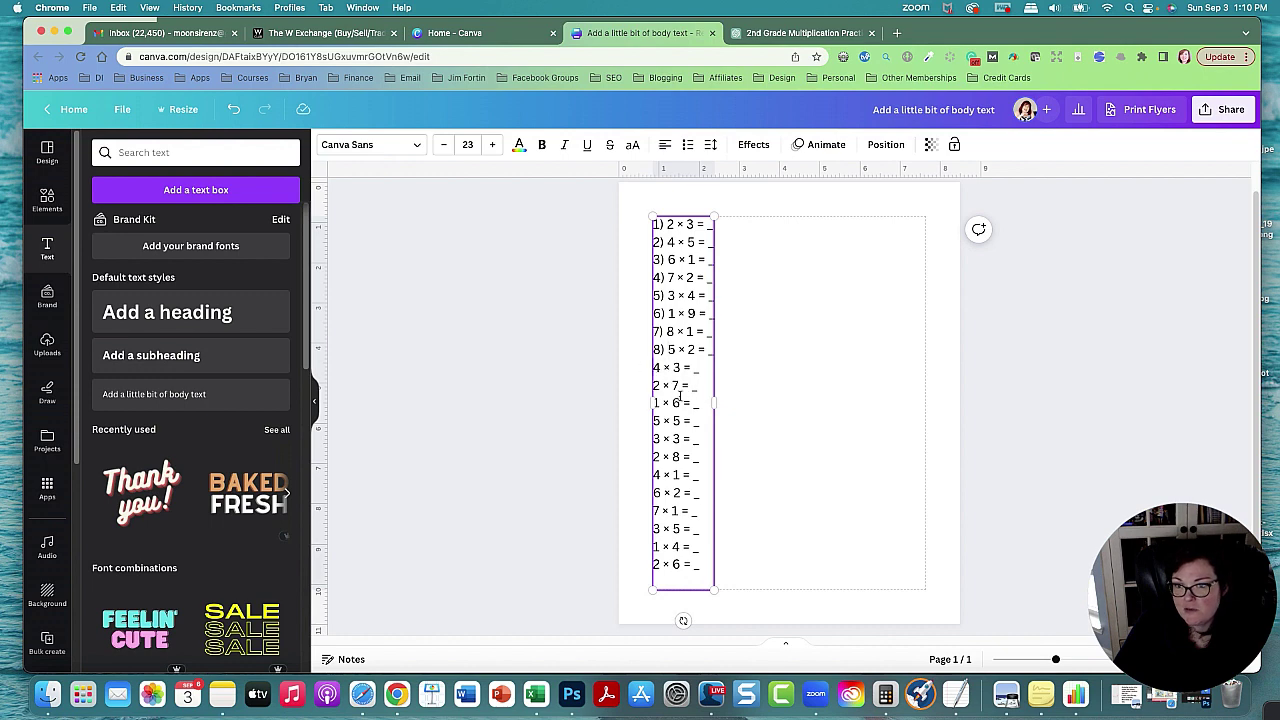
text())
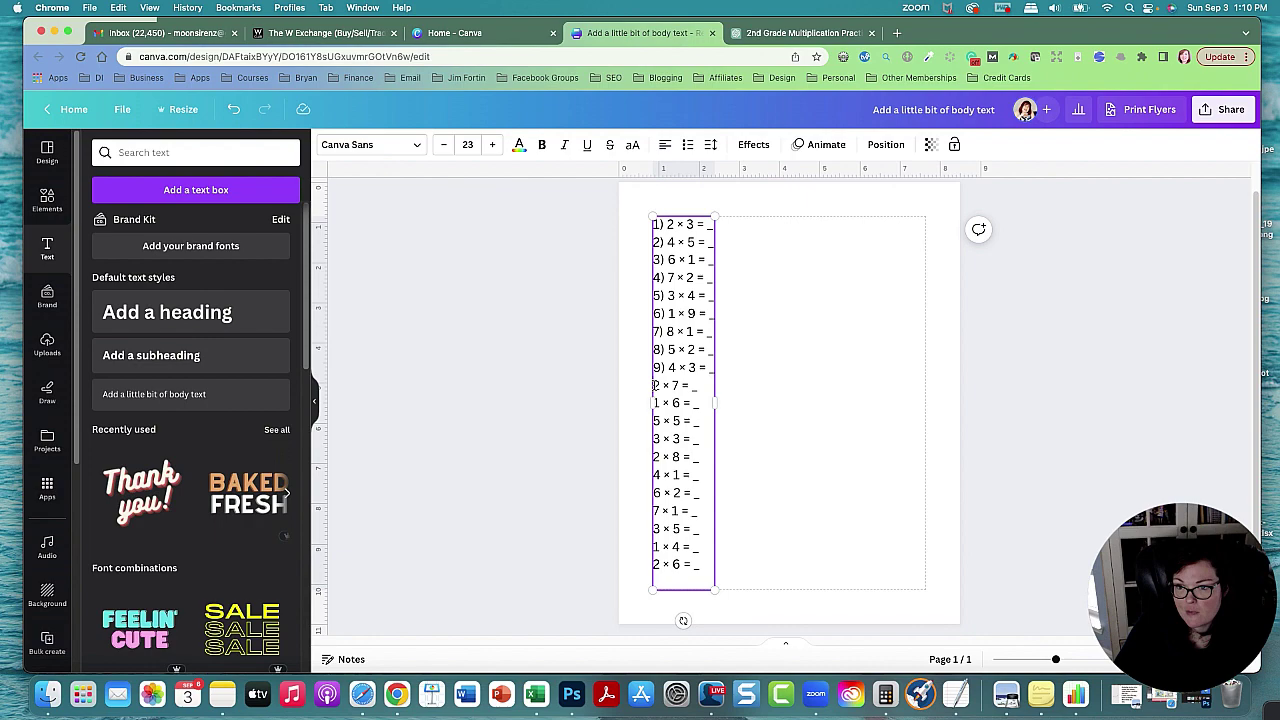
click(655, 385)
text(10)
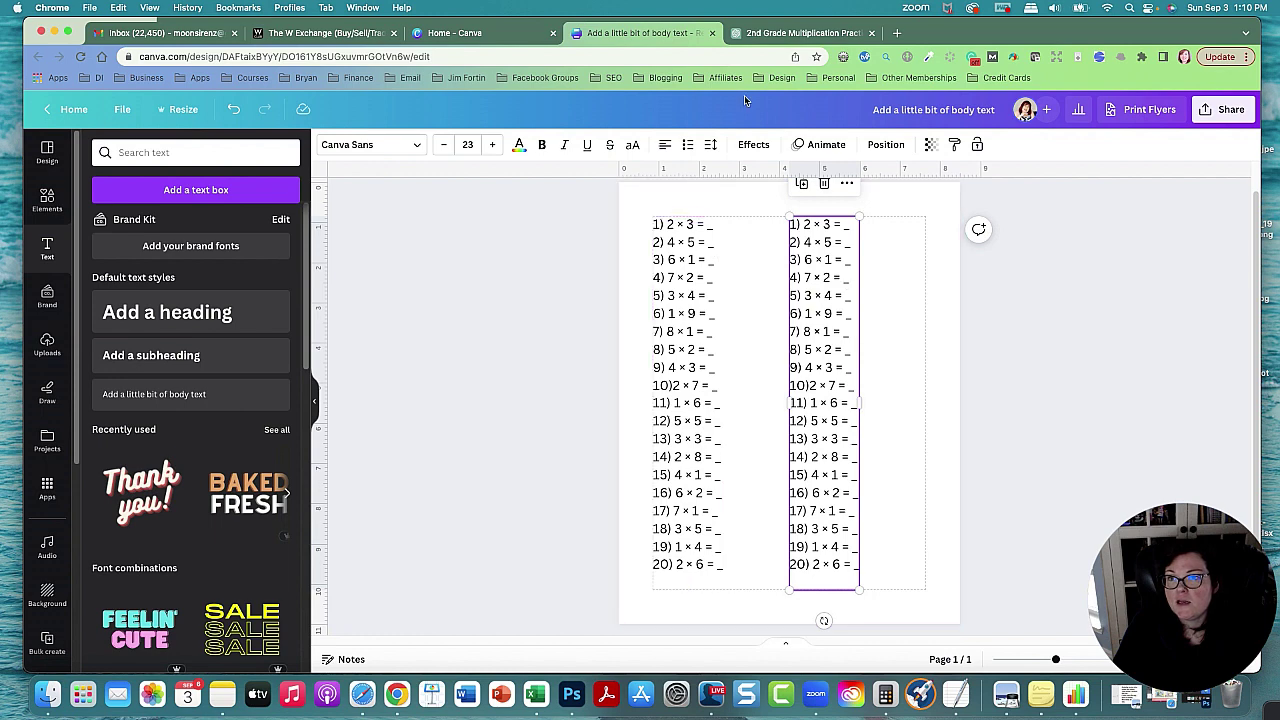
- Ask ChatGPT to 'write 20 more problems' and then 'write the answers'
click(778, 35)
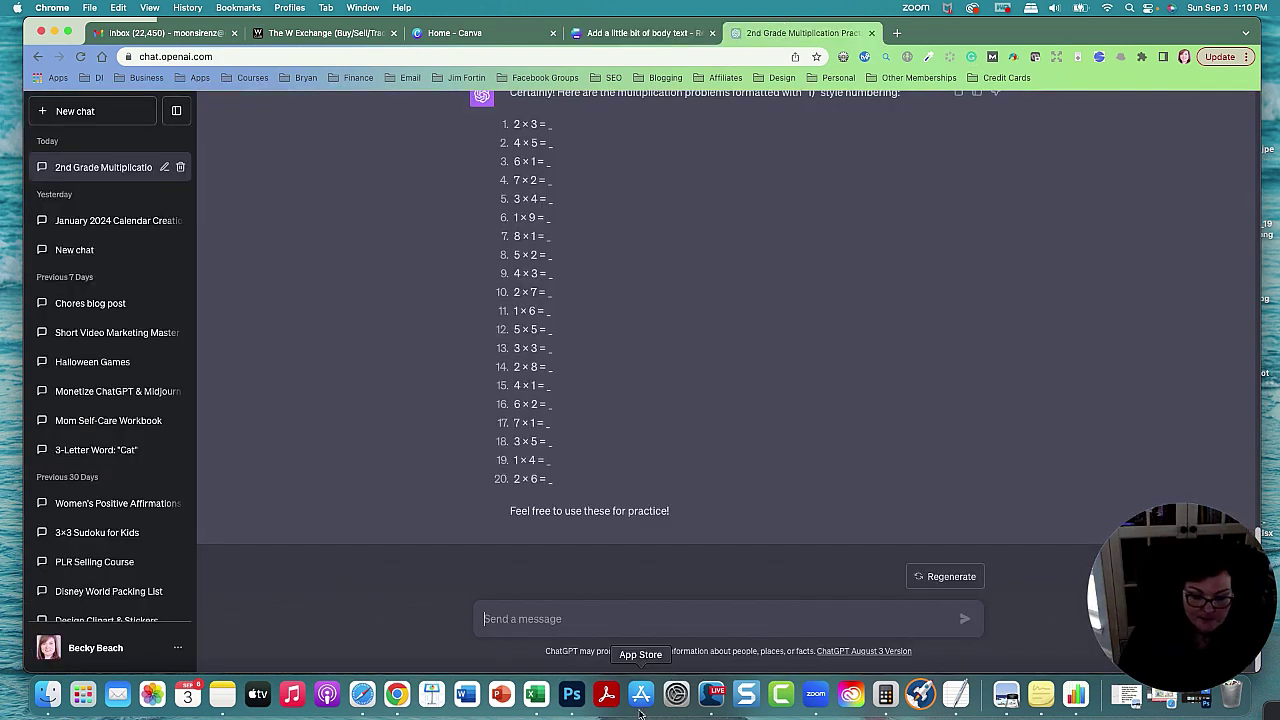
text(write 20 m)
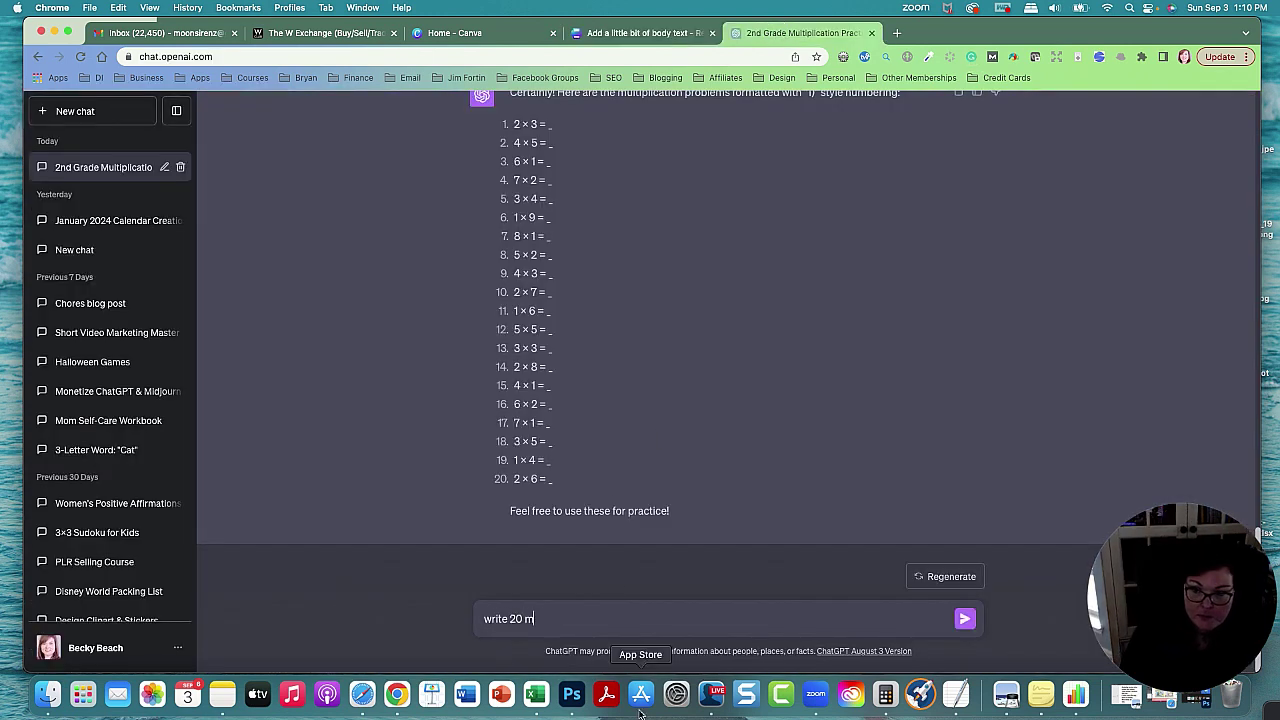
text(ore problems)
key(Return)
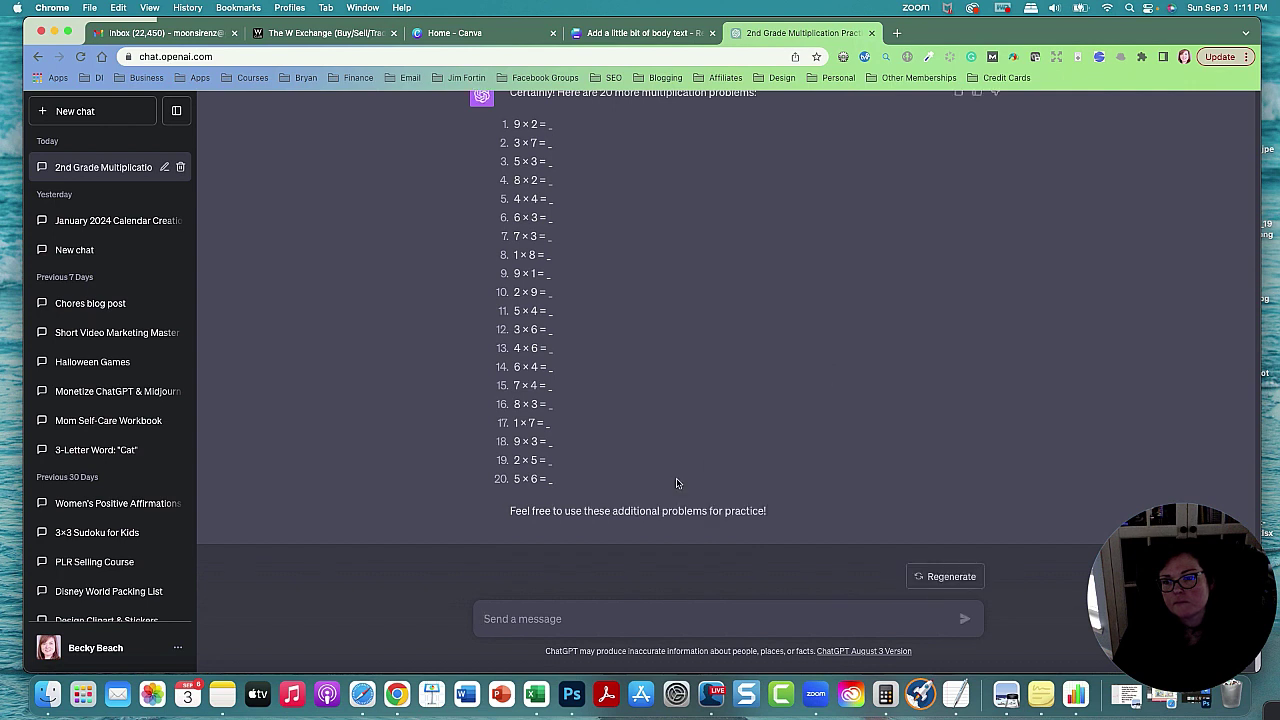
text(write)
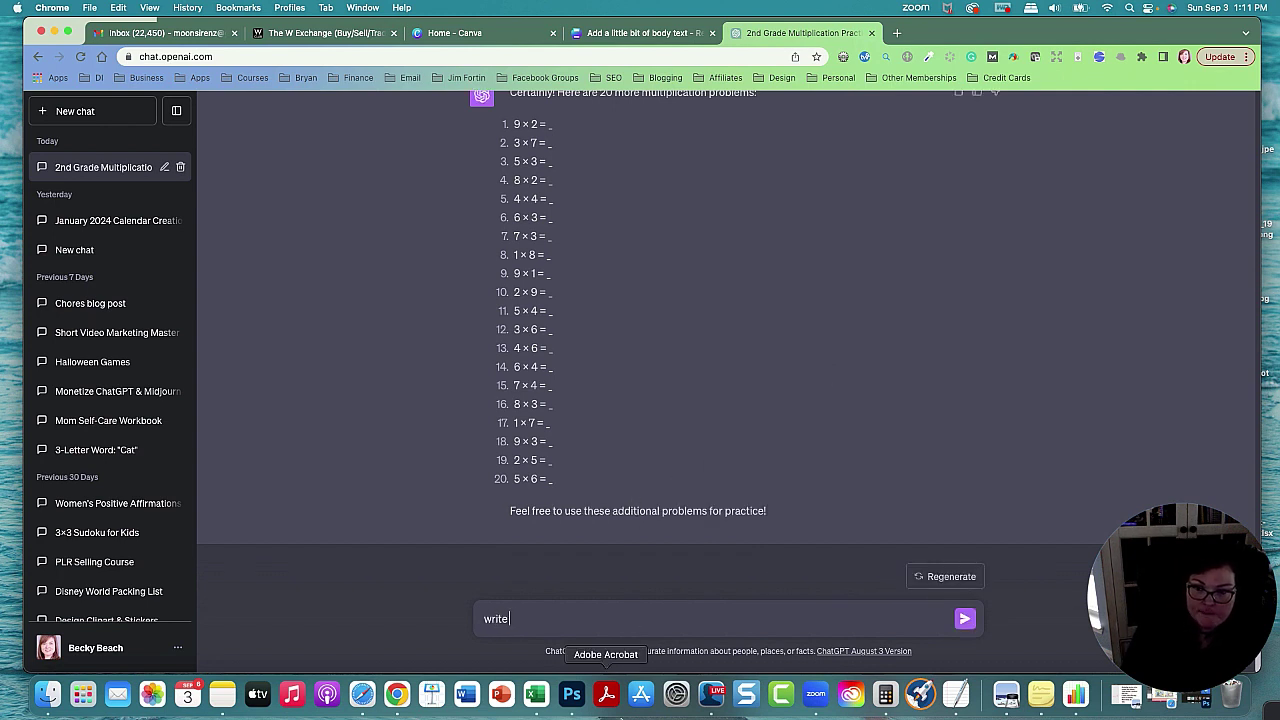
text( the answers)
key(Return)
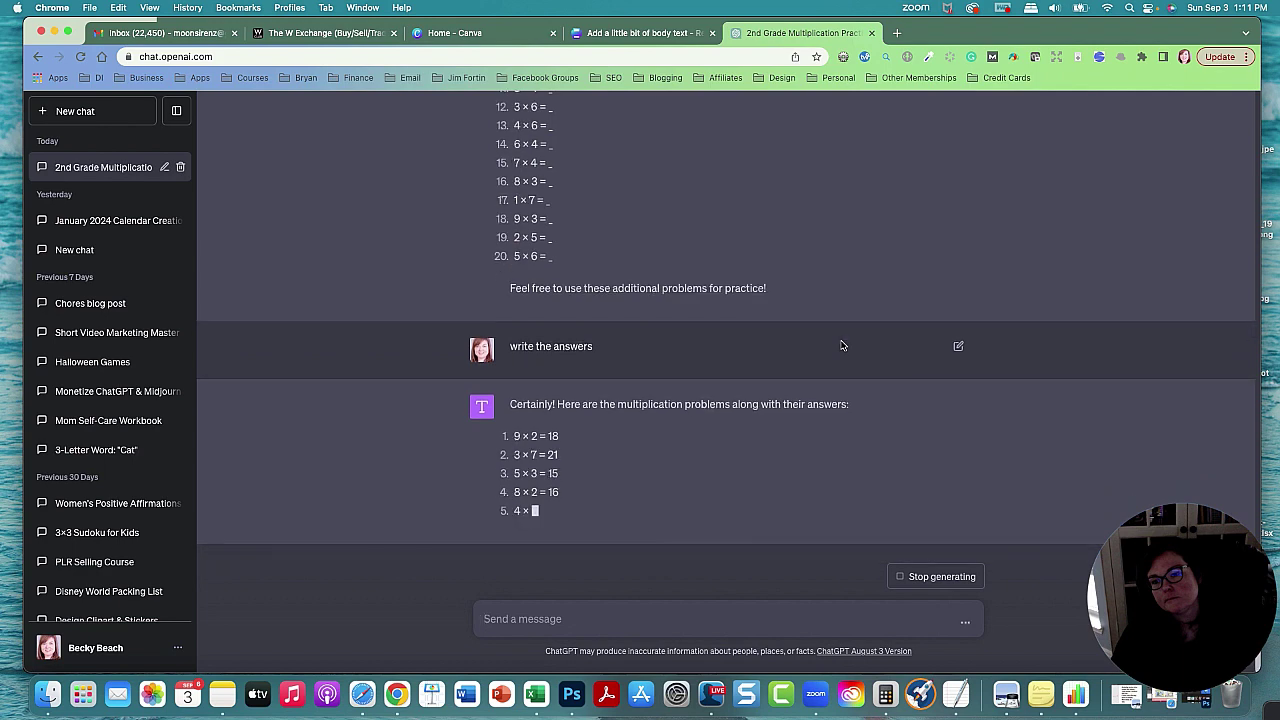
- Copy the 20 new problems, 9 × 2 through 5 × 6, for the Canva worksheet
scroll(695, 403, up, 3)
drag(583, 473, 514, 450)
scroll(526, 403, up, 3)
right_click(514, 450)
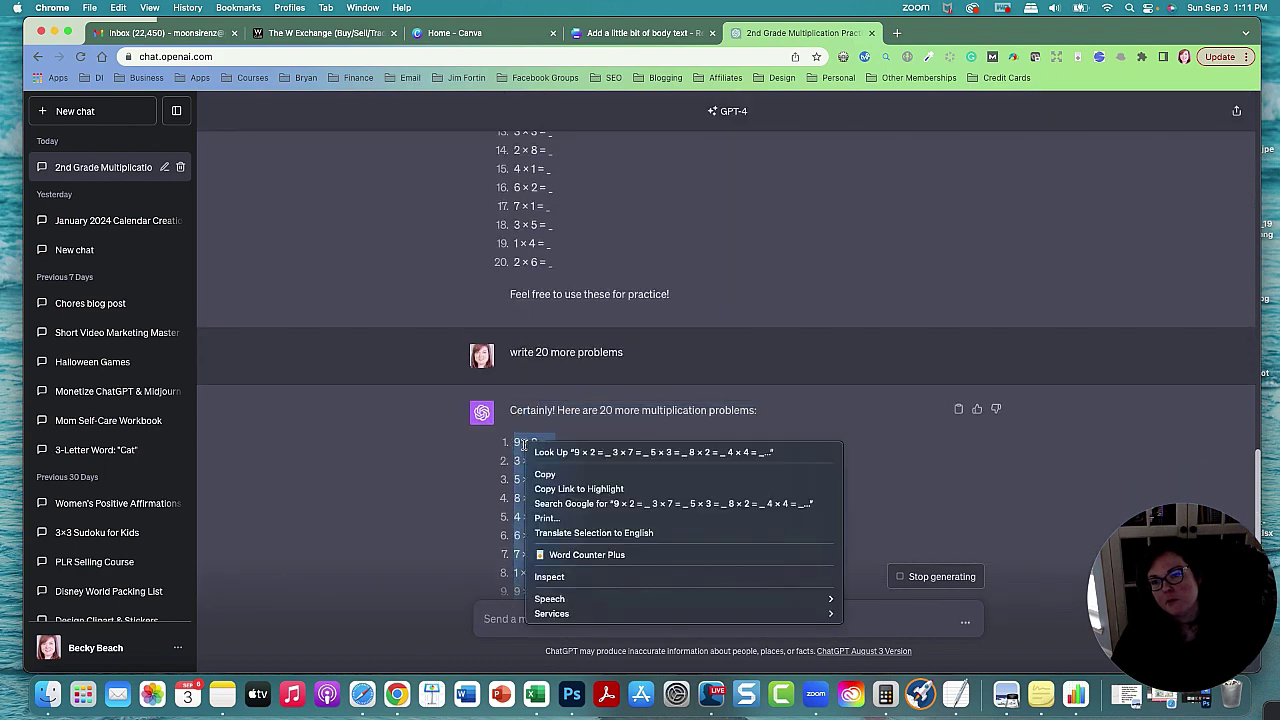
click(545, 473)
click(641, 33)
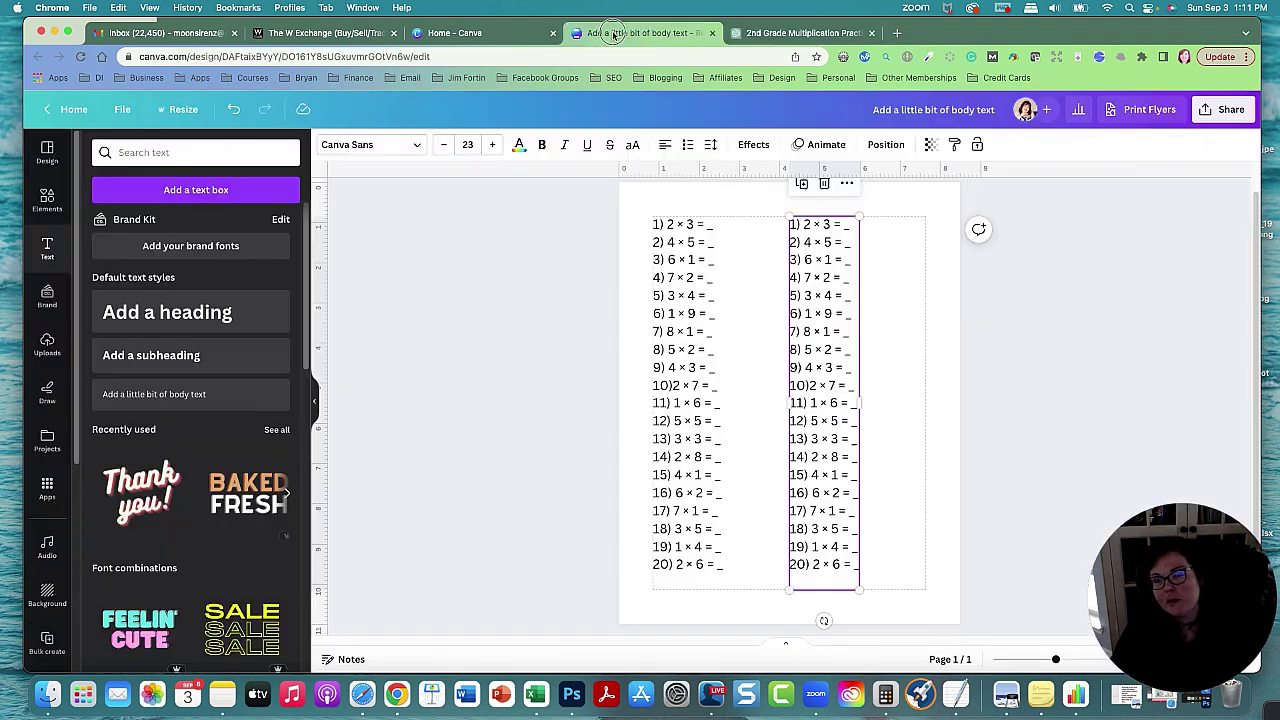
- Paste the 20 new problems, 9 × 2 through 5 × 6, over the second column's text
key(super+a)
right_click(860, 580)
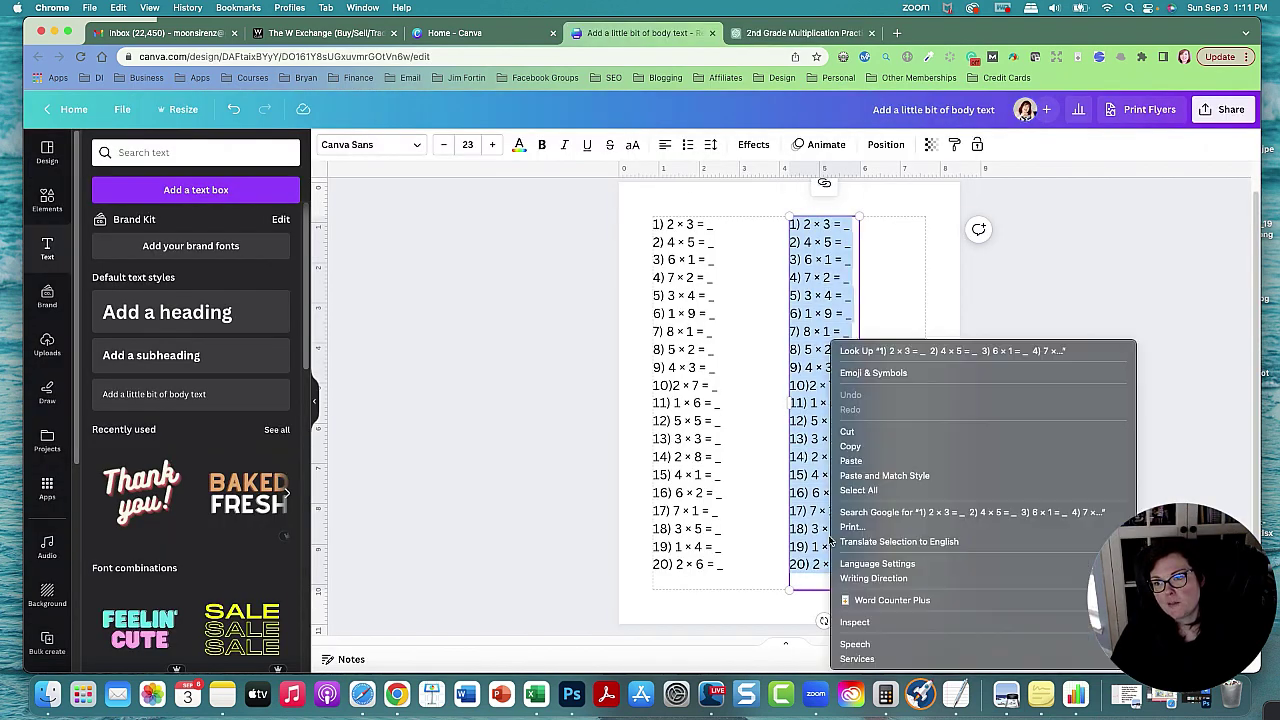
click(860, 459)
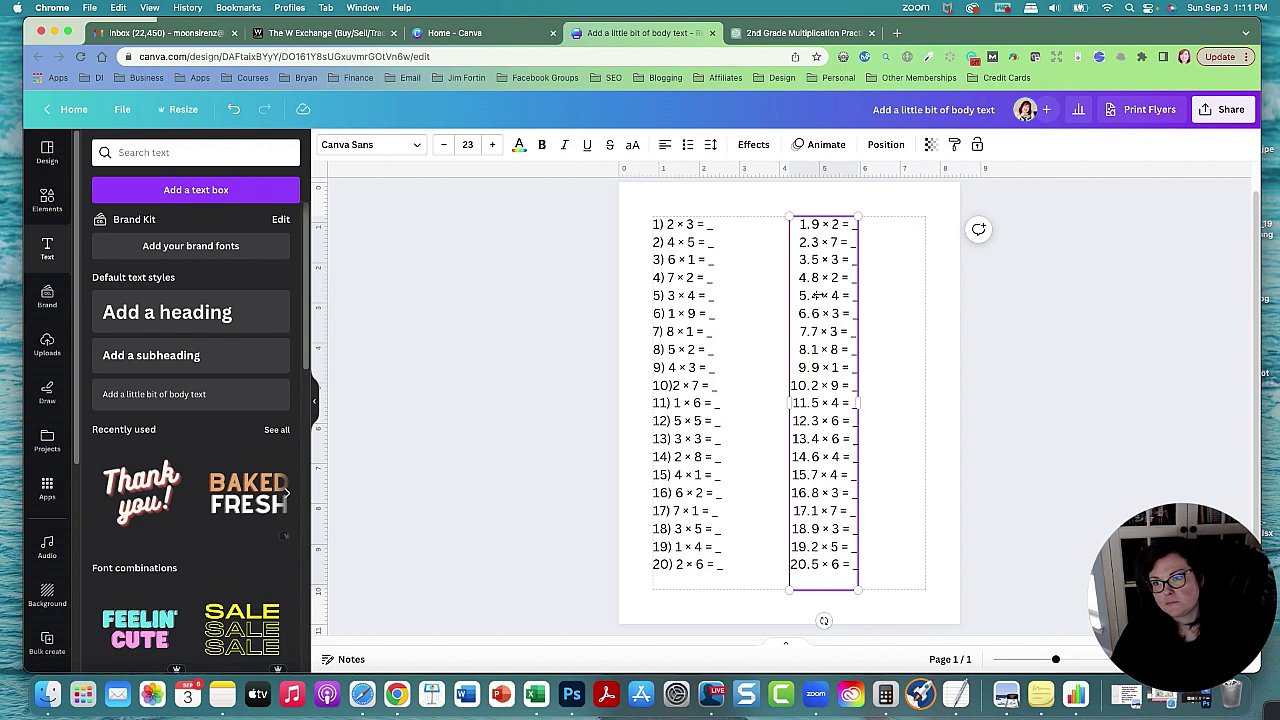
- Turn off list formatting in the second column and number its lines 21), 22) onward
click(688, 144)
drag(823, 574, 787, 224)
click(688, 144)
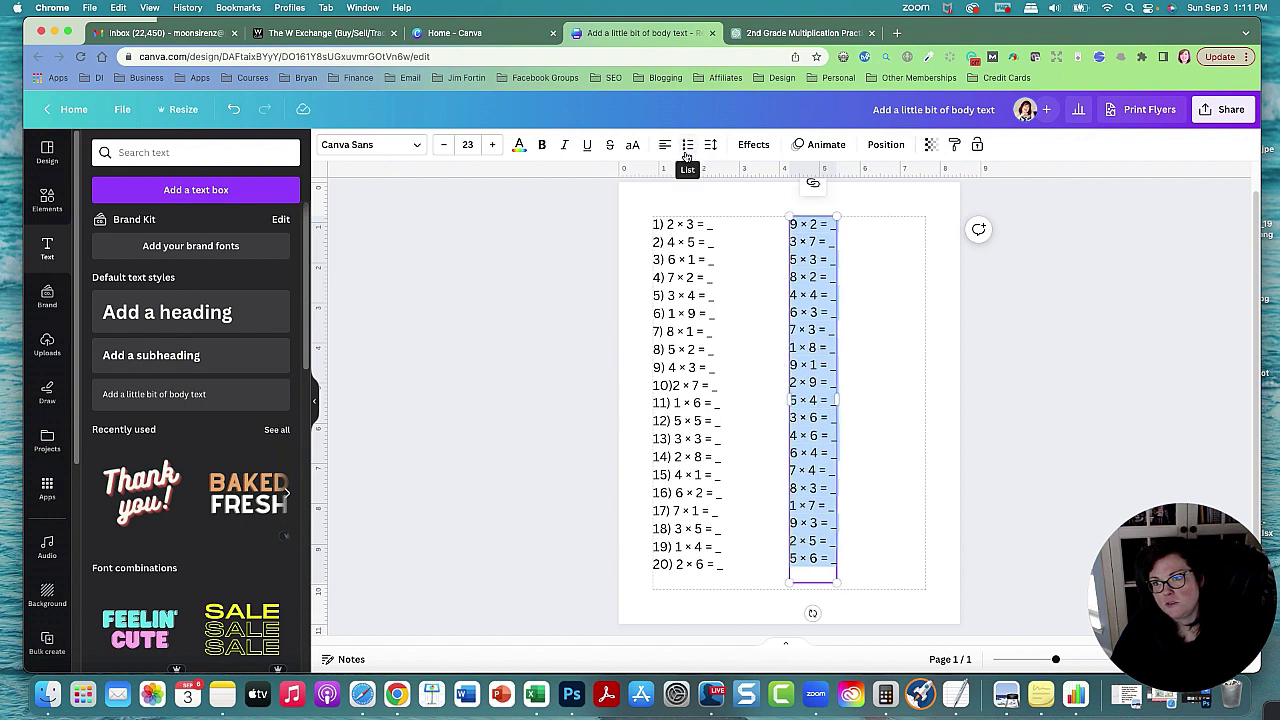
click(806, 557)
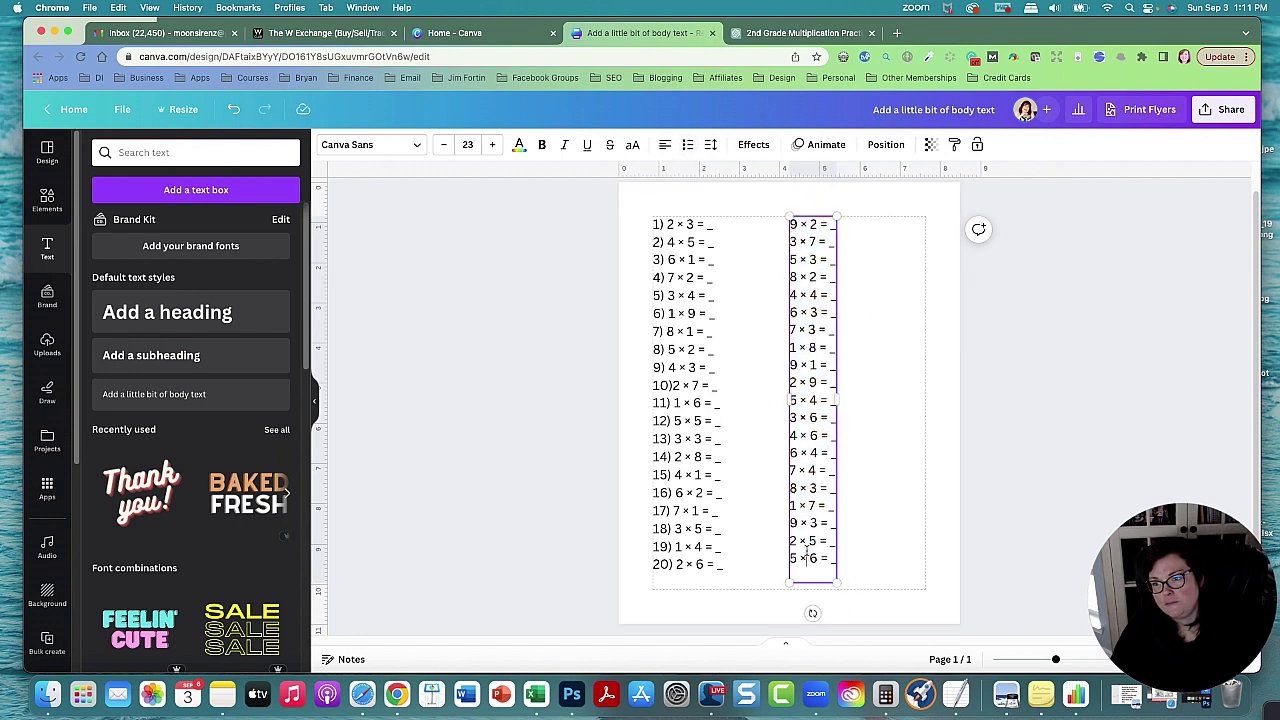
click(791, 224)
text(21)
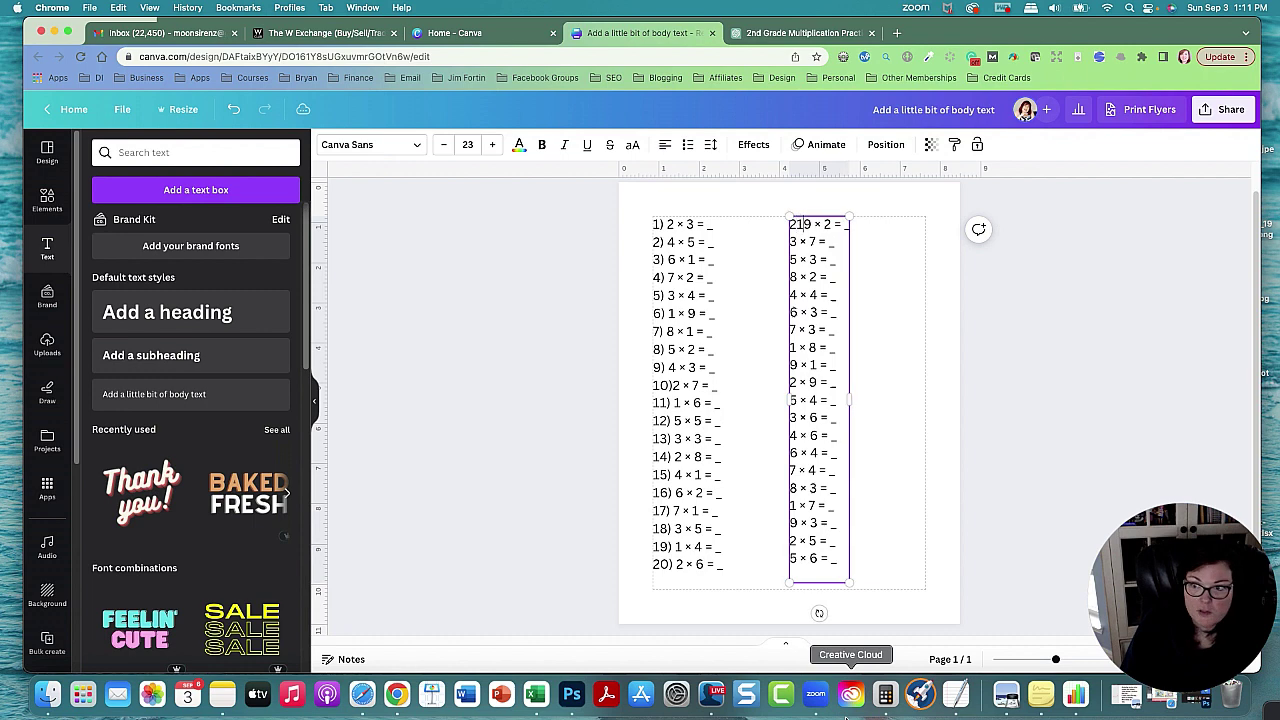
text() )
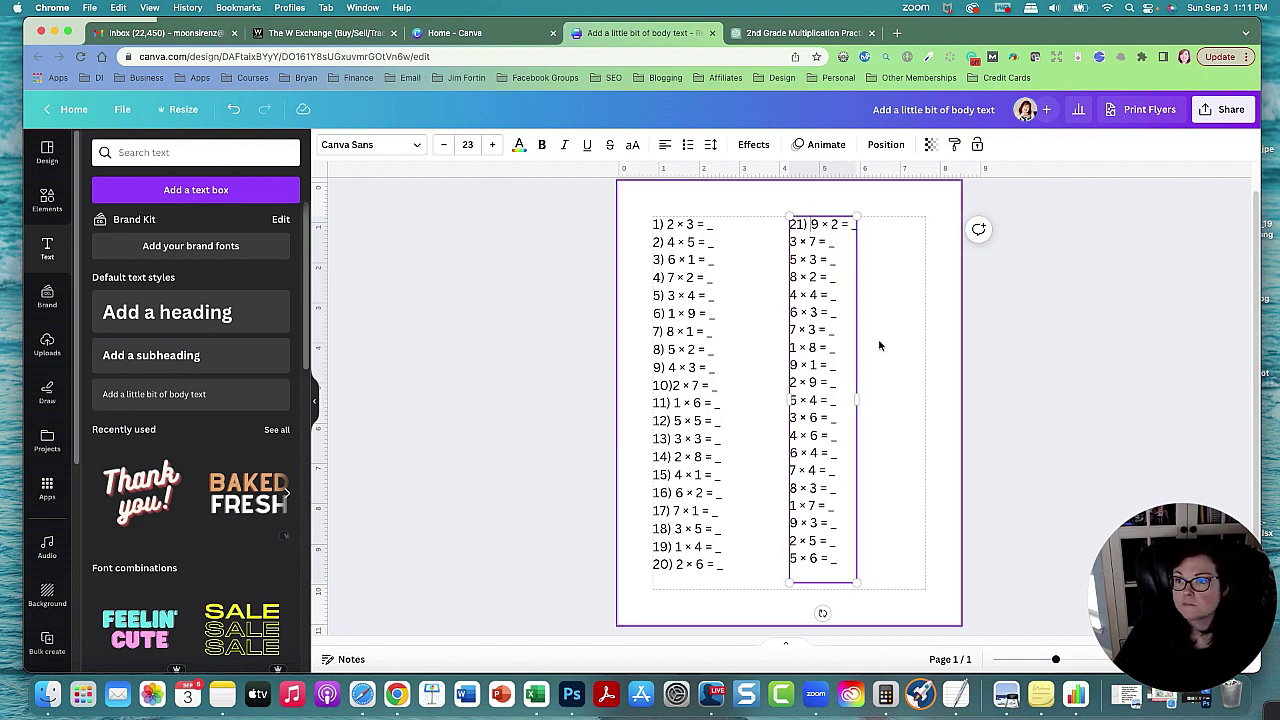
text(22)
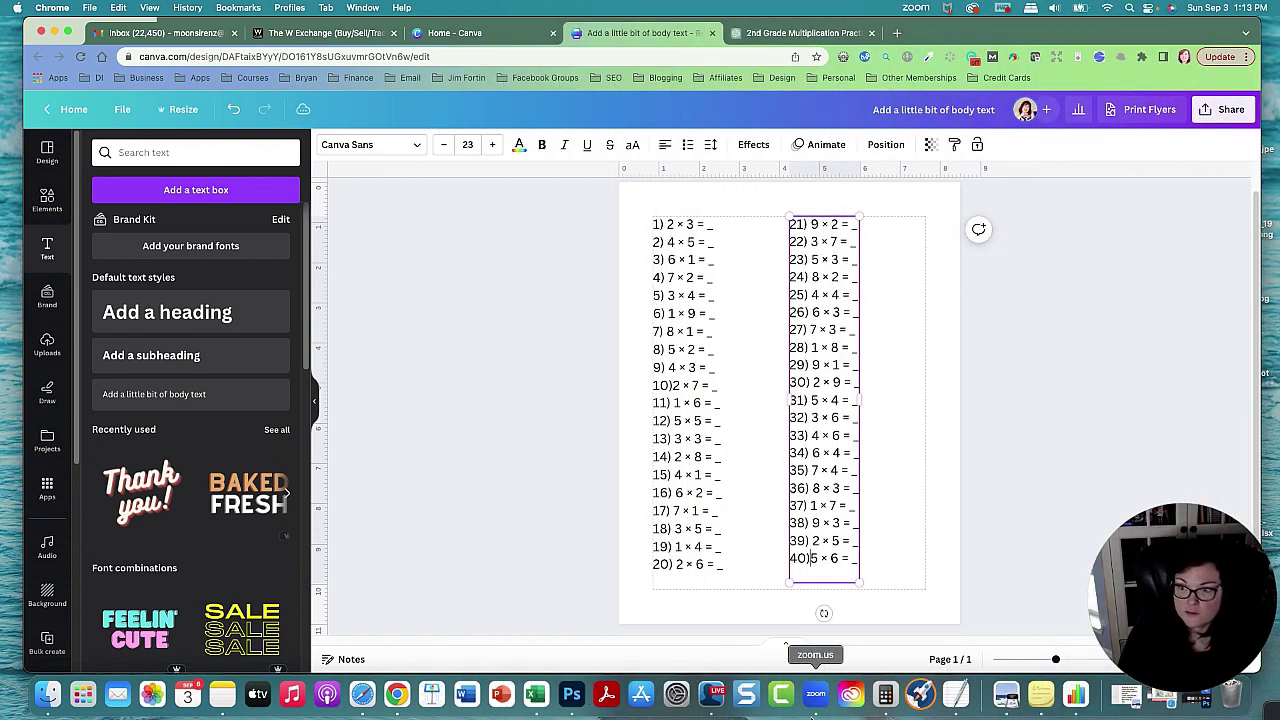
- Nudge the second problem column slightly to the right
click(1090, 354)
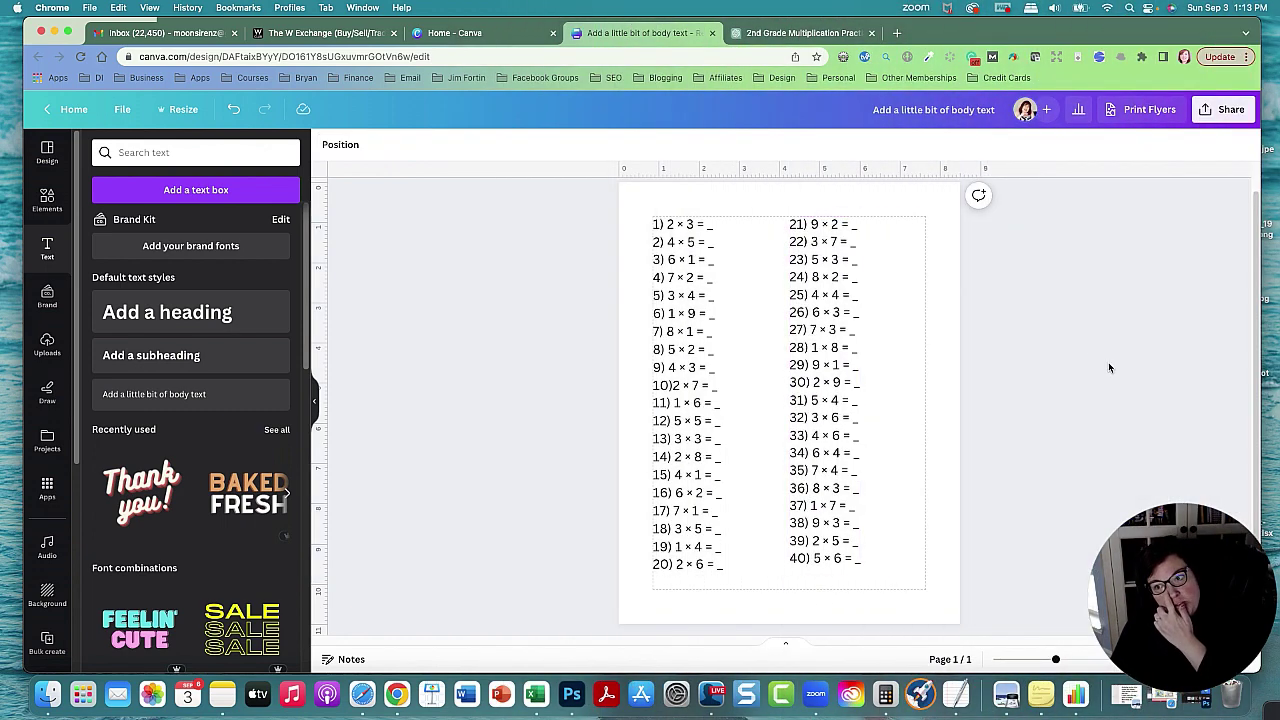
drag(836, 363, 846, 363)
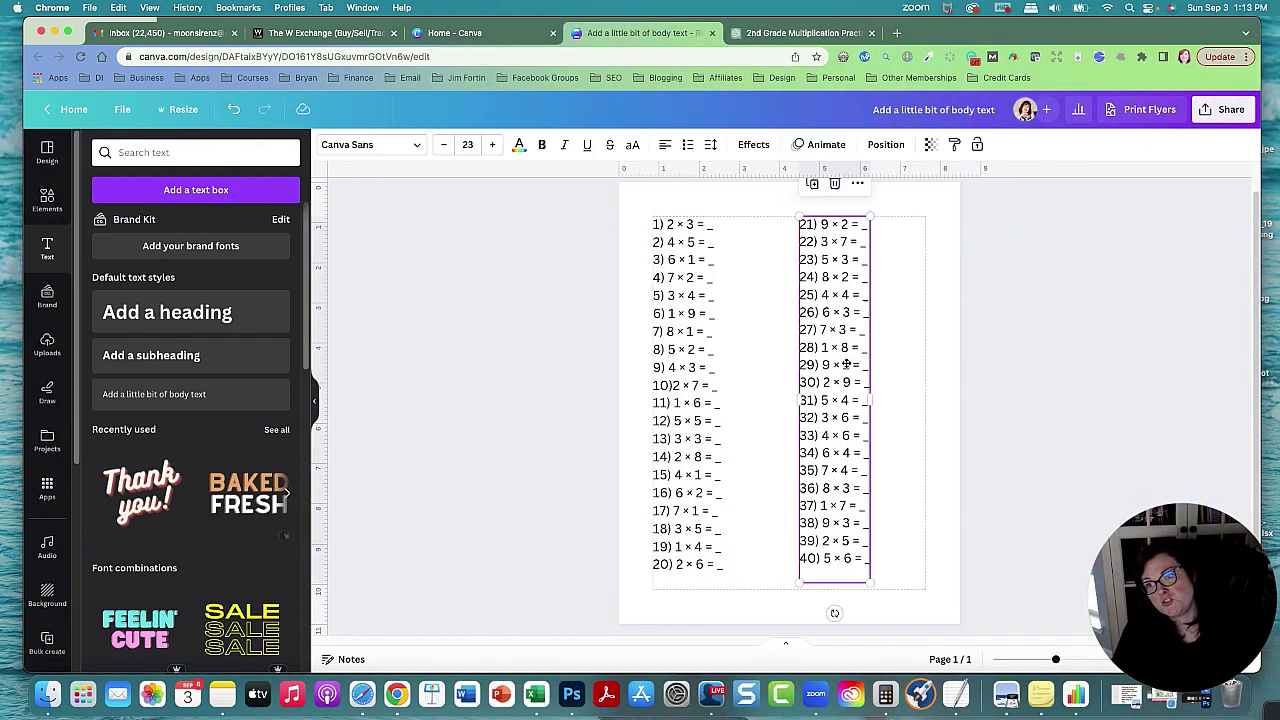
click(1065, 324)
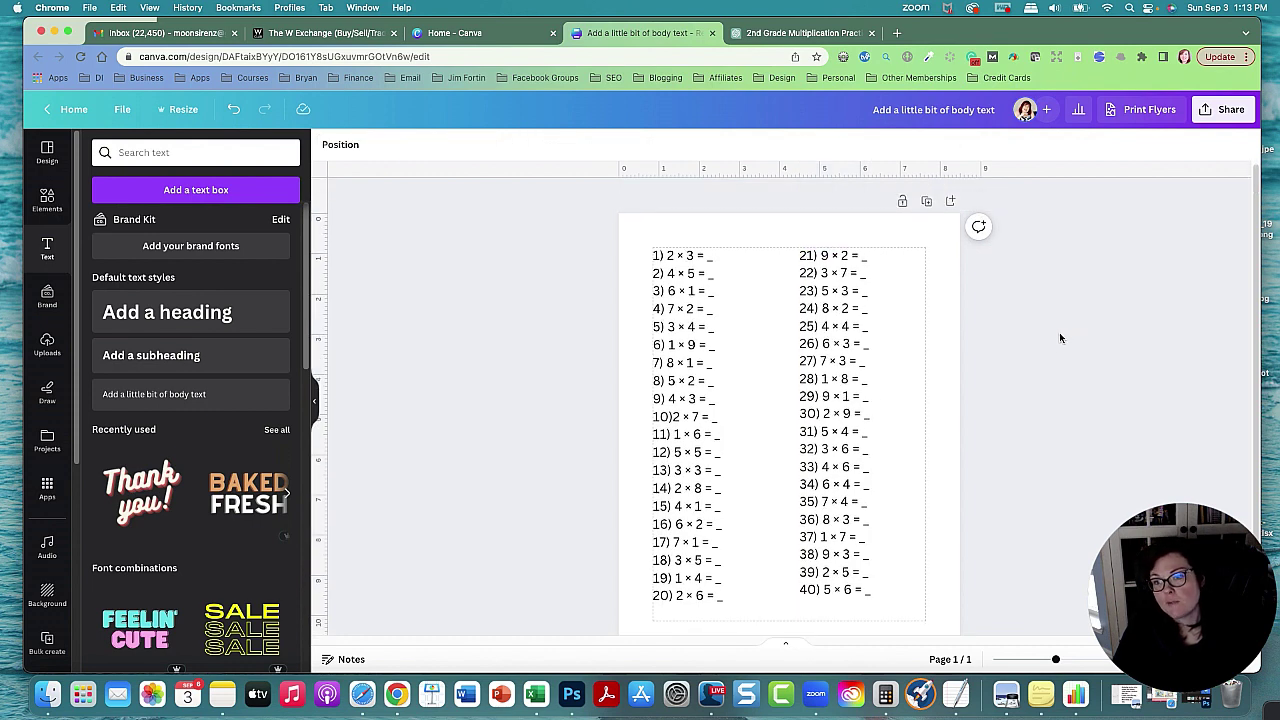
- Delete the empty trailing lines after problem 20 and problem 40
click(708, 410)
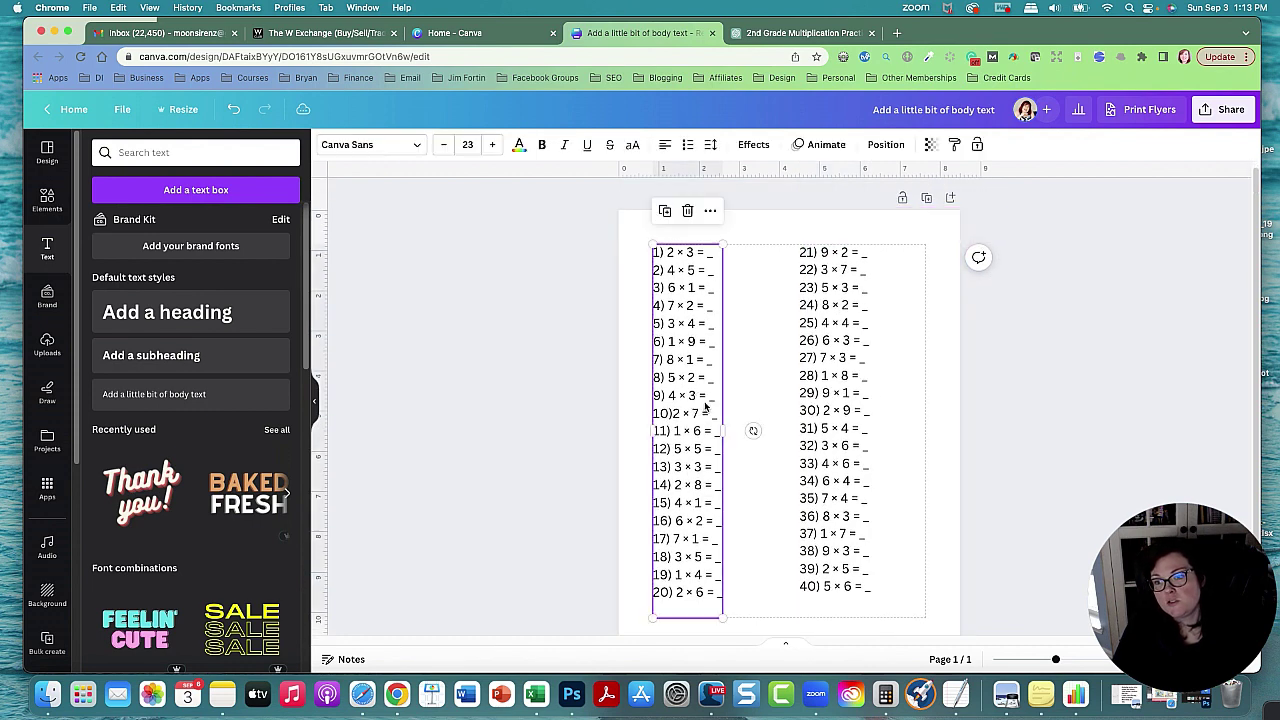
click(686, 609)
key(BackSpace)
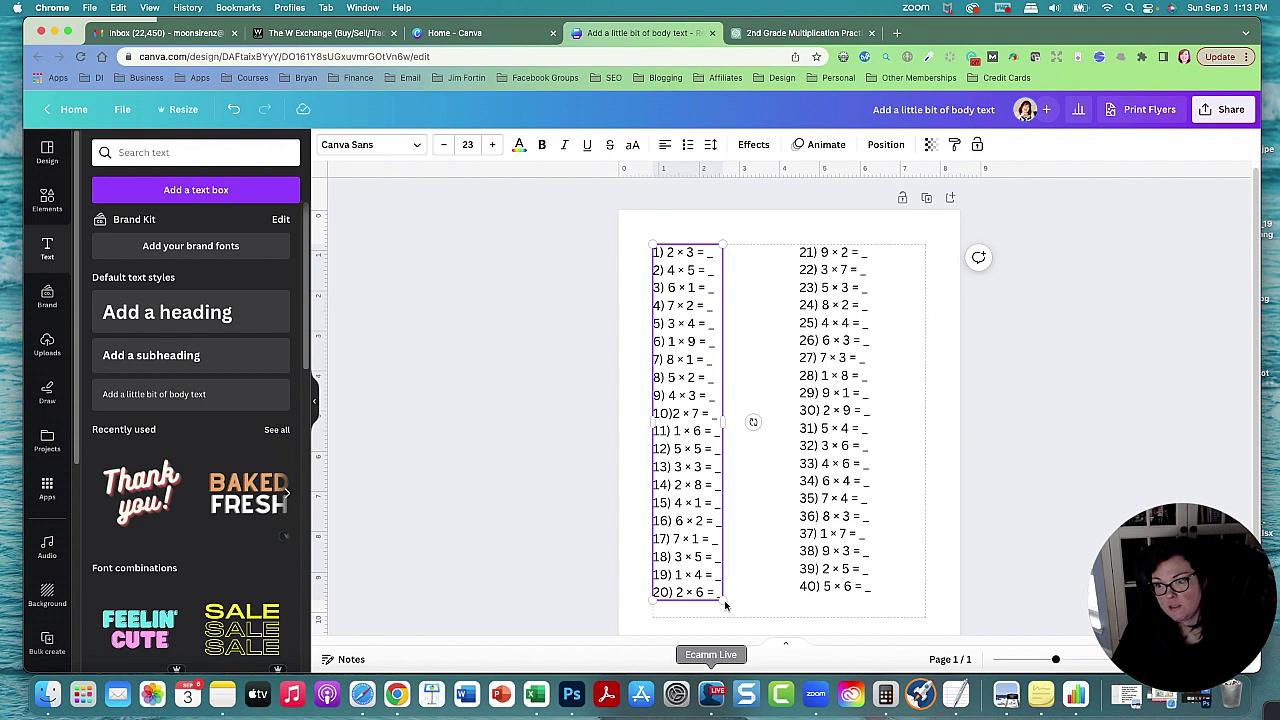
click(826, 600)
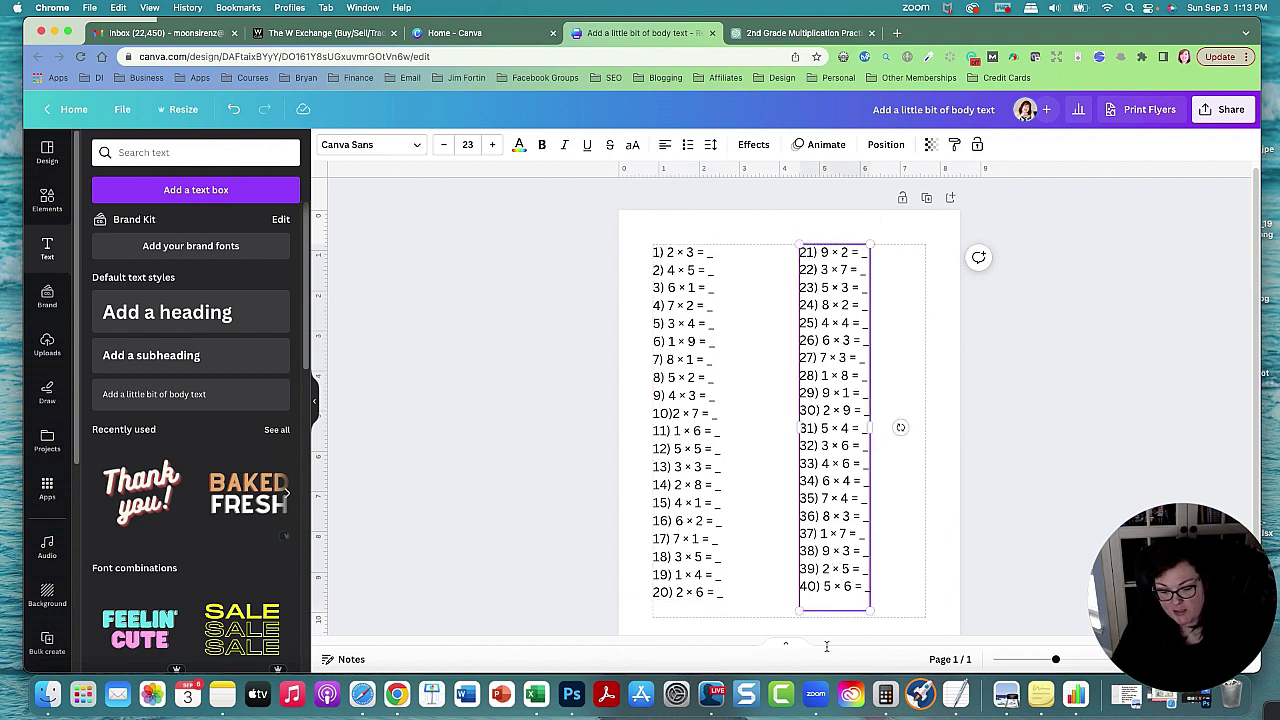
key(BackSpace)
- Select both problem columns together to line them up on the page
click(687, 472)
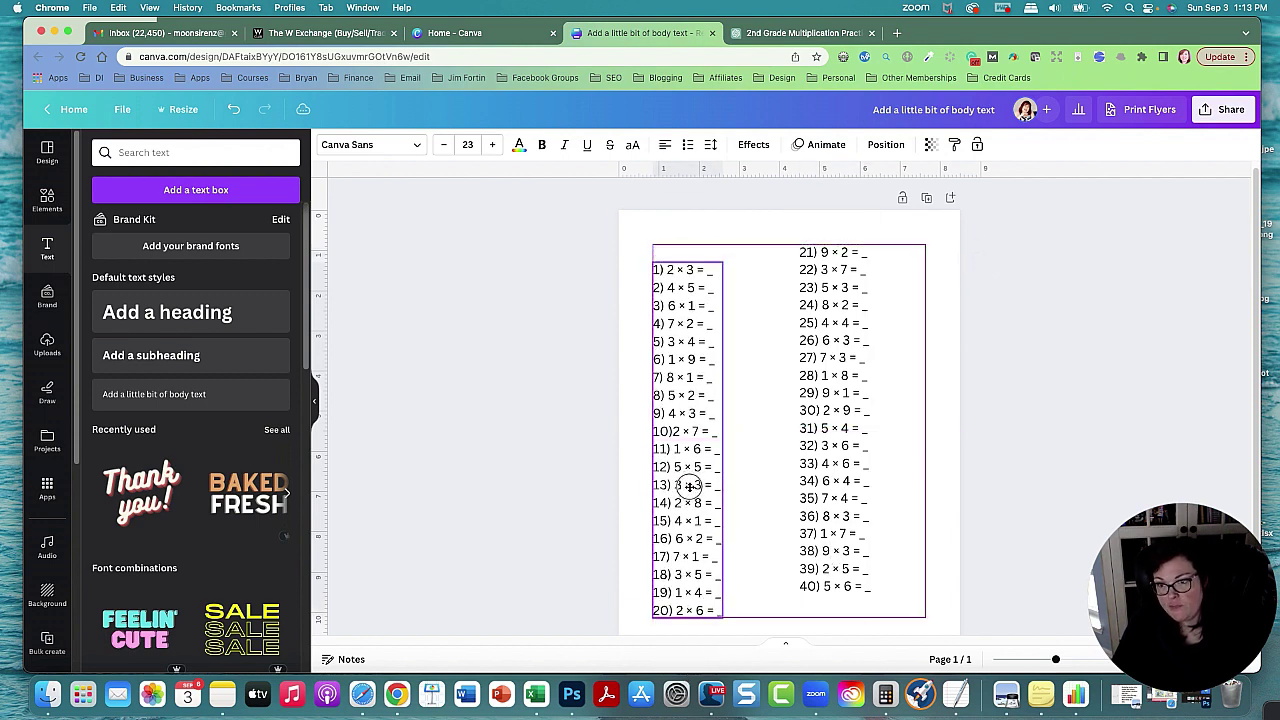
click(846, 443)
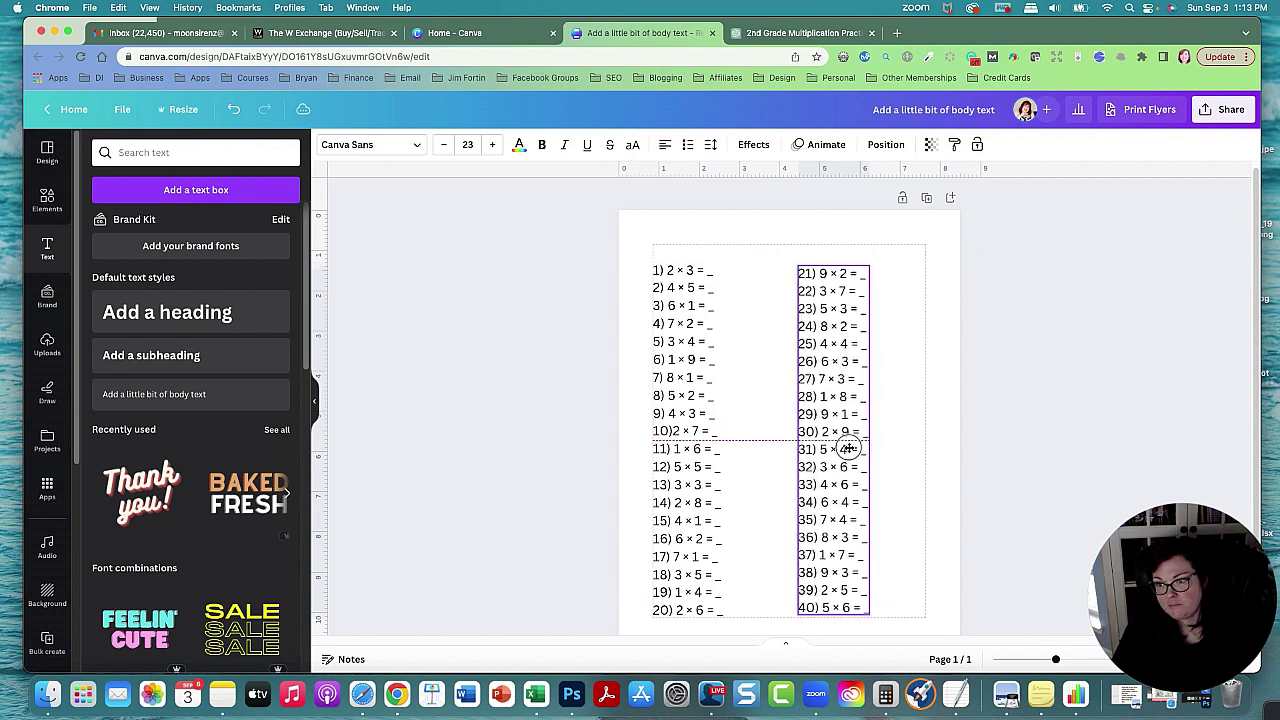
click(848, 446)
click(1083, 362)
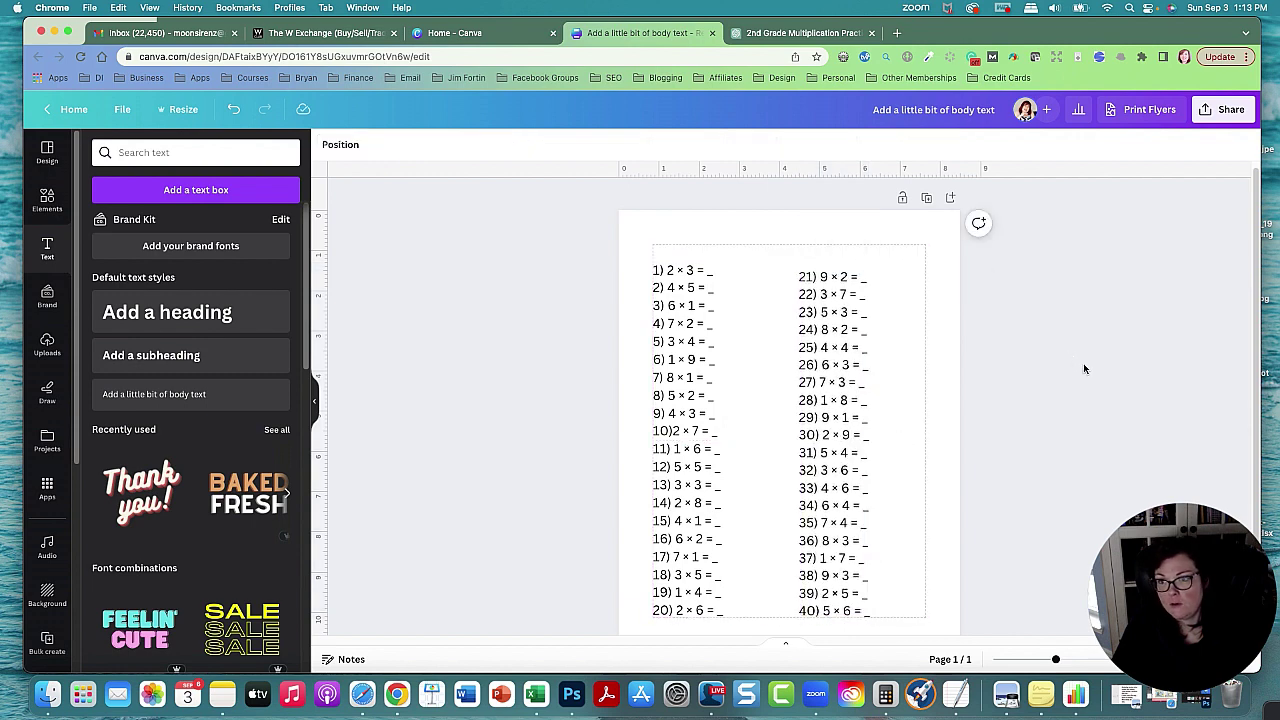
- Add a 'Multiplication Sprint Worksheet' heading at size 24.8, left-aligned across the top of the page
click(208, 336)
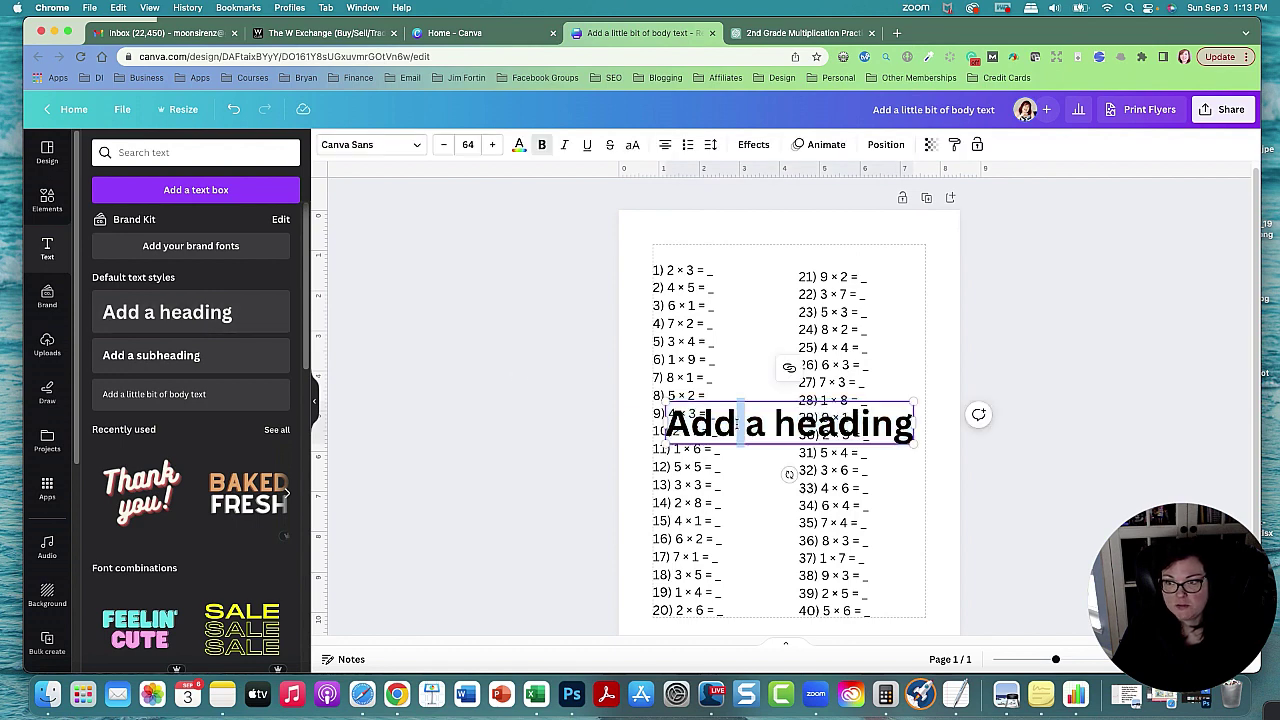
double_click(740, 424)
text(Mu)
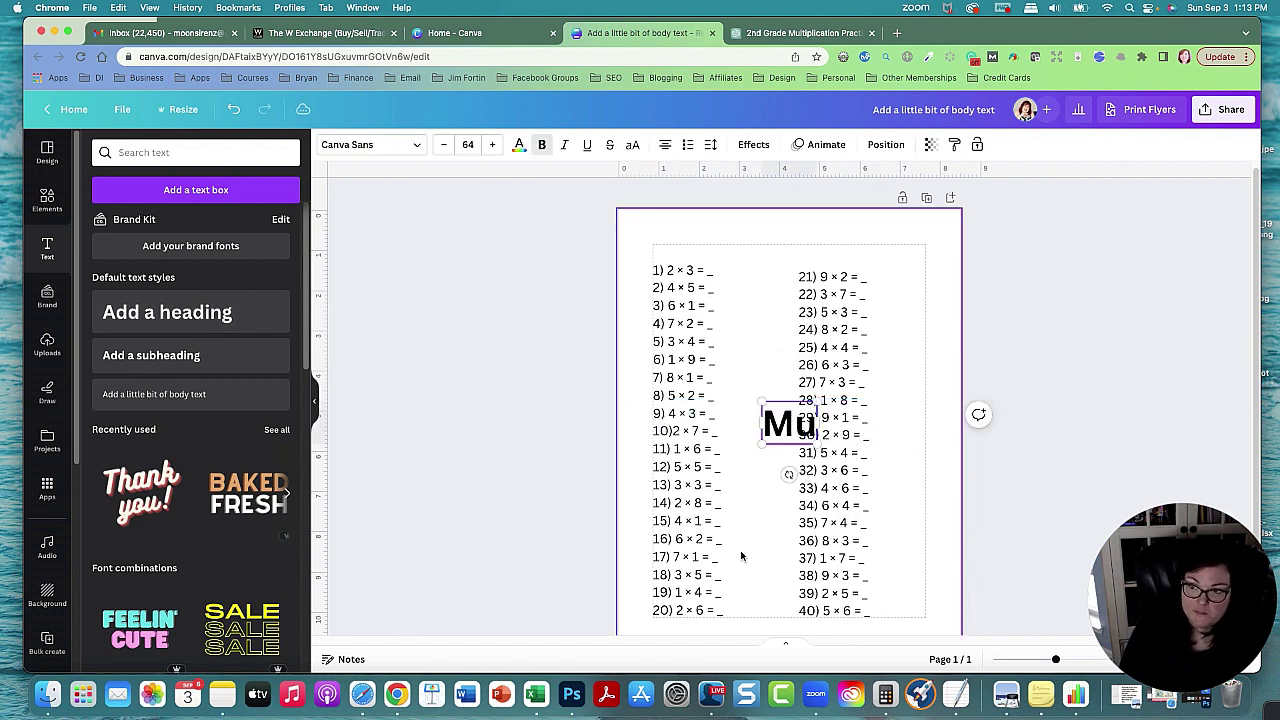
text(ltipliaat)
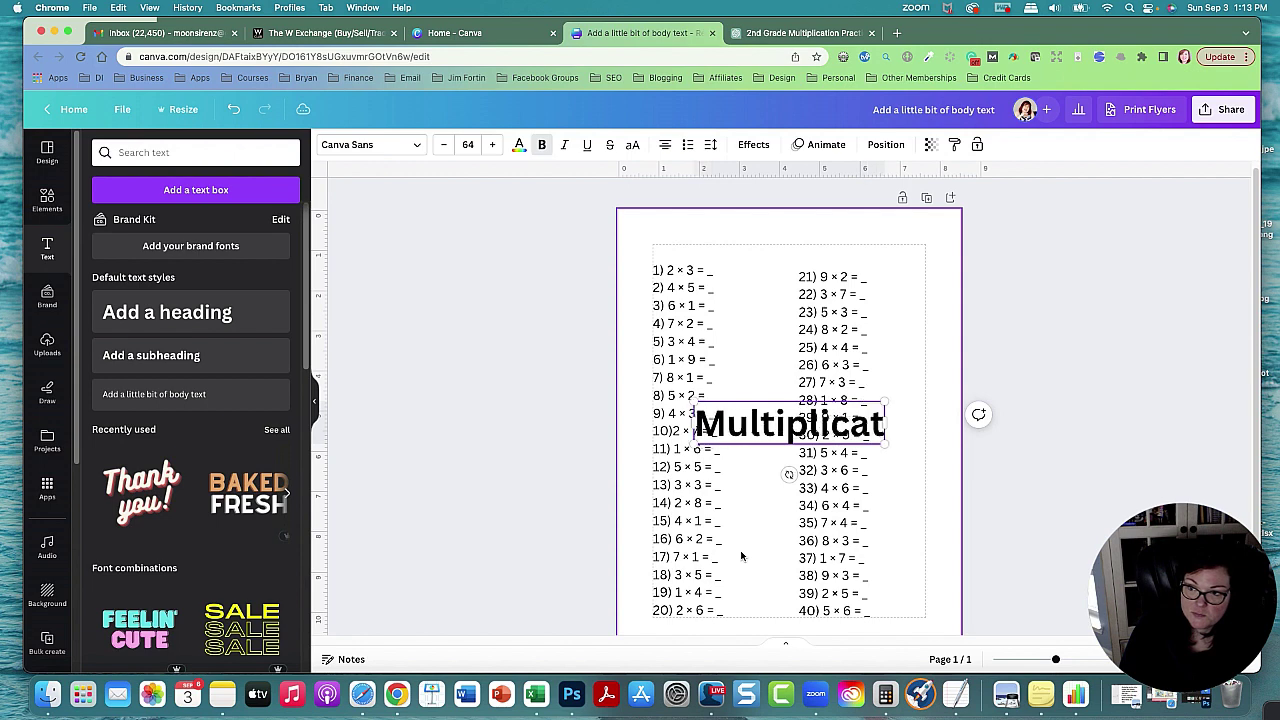
text(ion Sp)
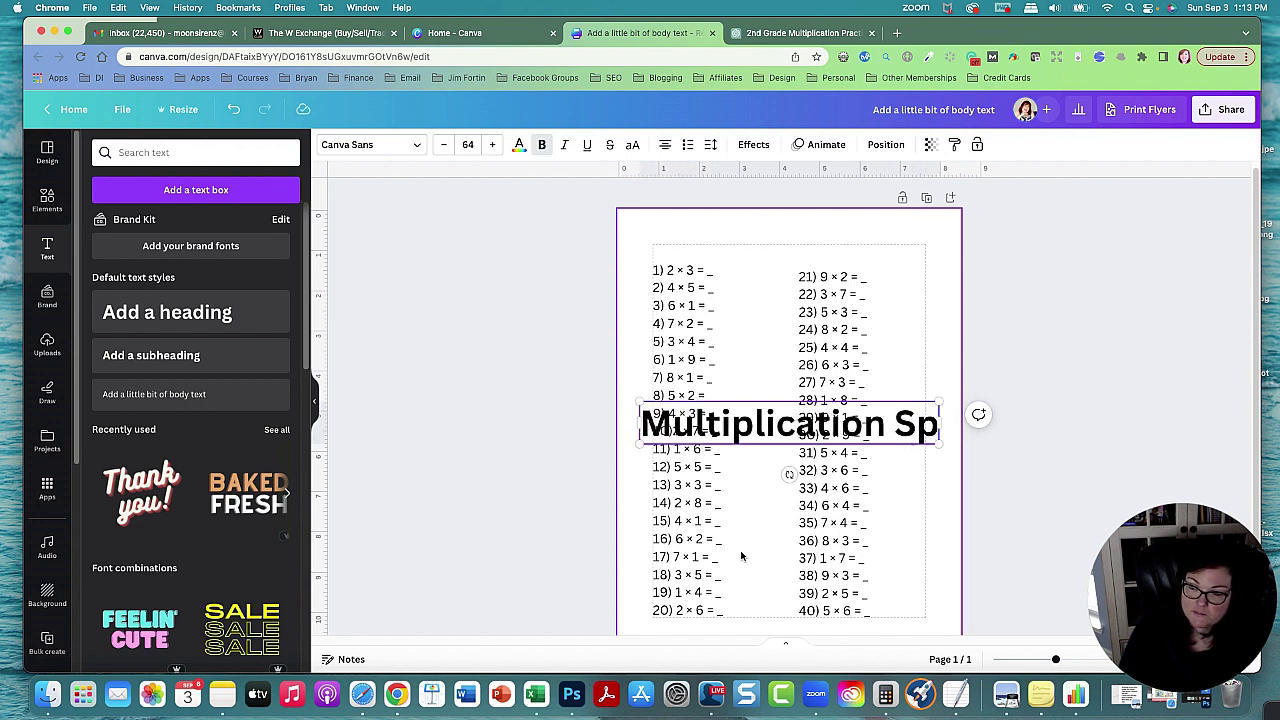
text(rint Worksheet)
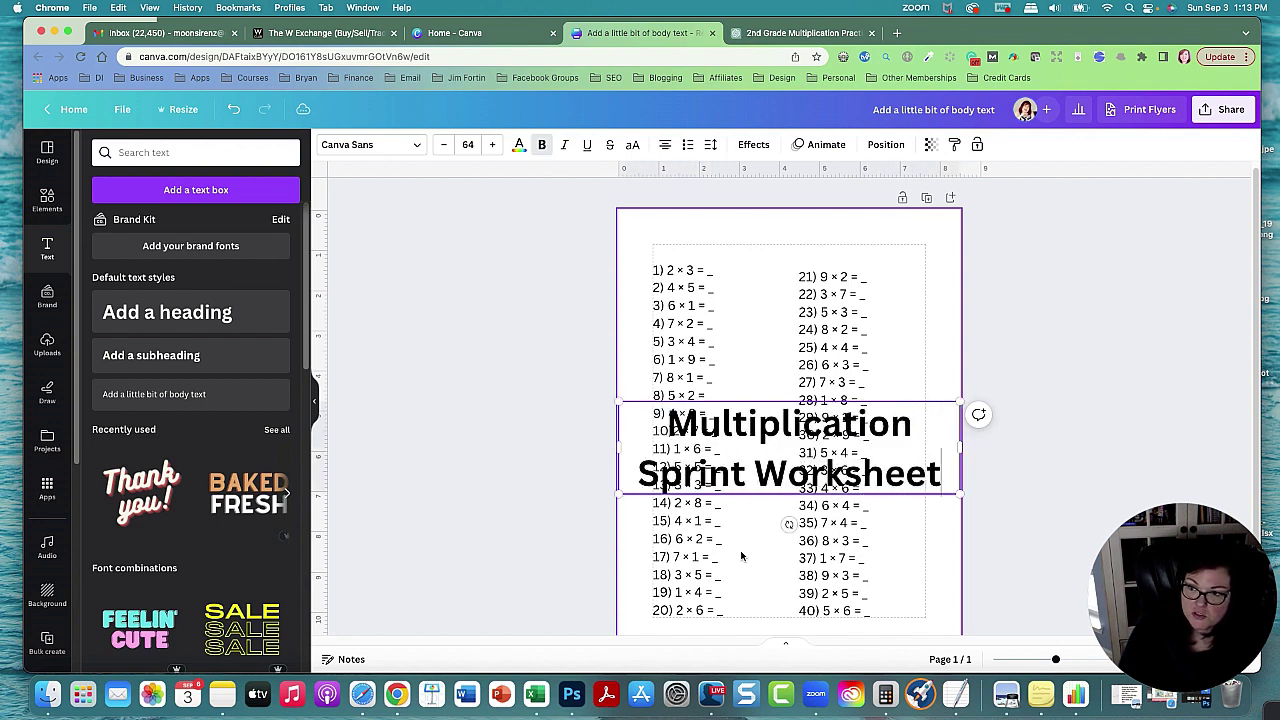
drag(957, 494, 893, 410)
drag(765, 401, 797, 240)
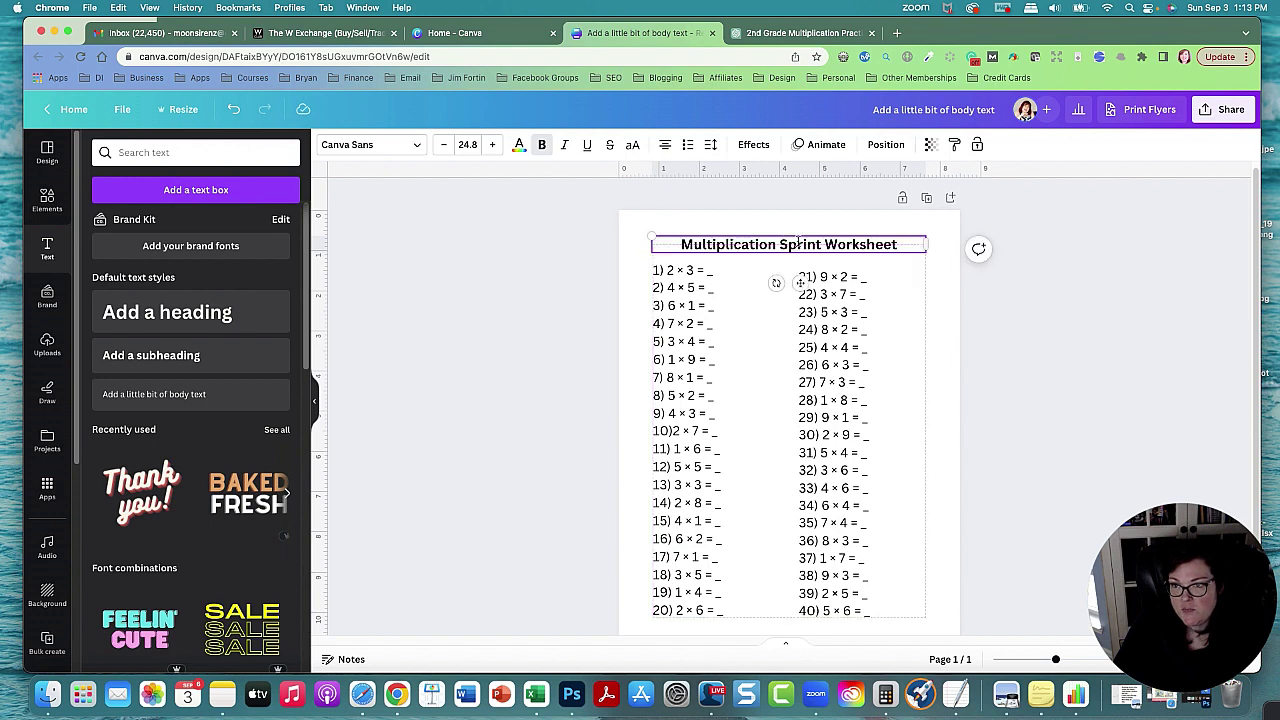
click(665, 145)
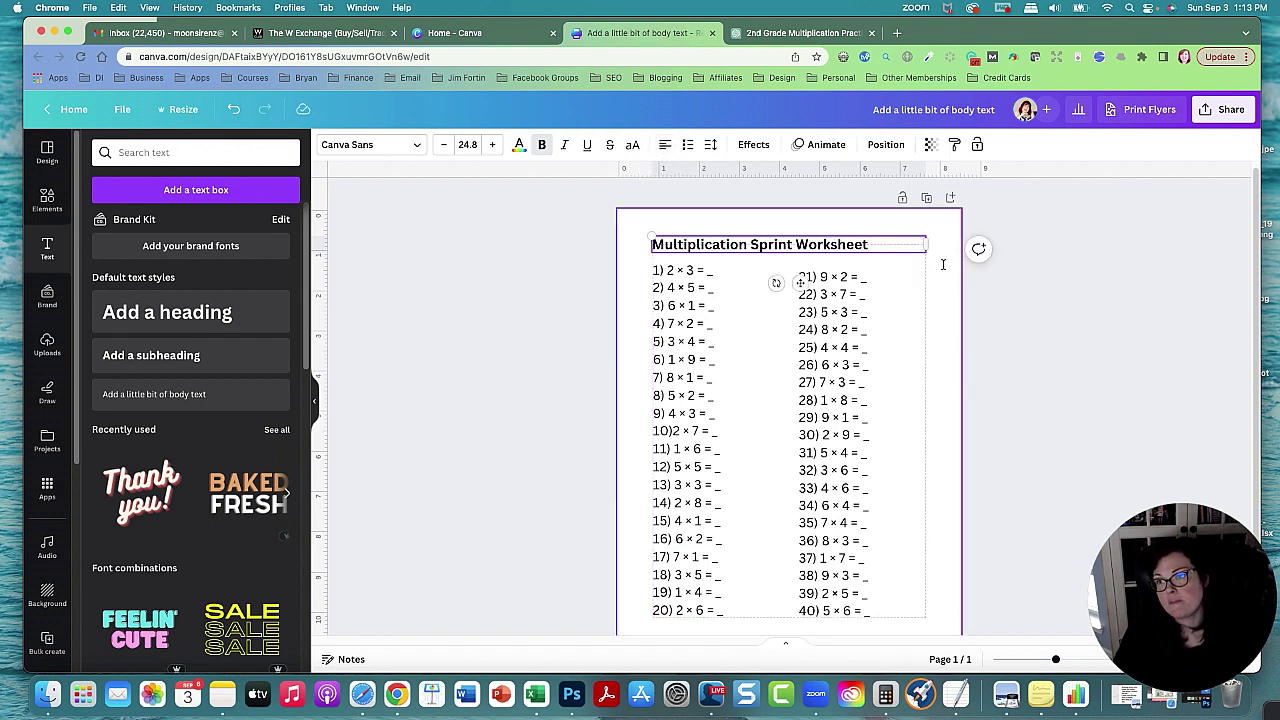
- Center the worksheet title across the page
click(665, 145)
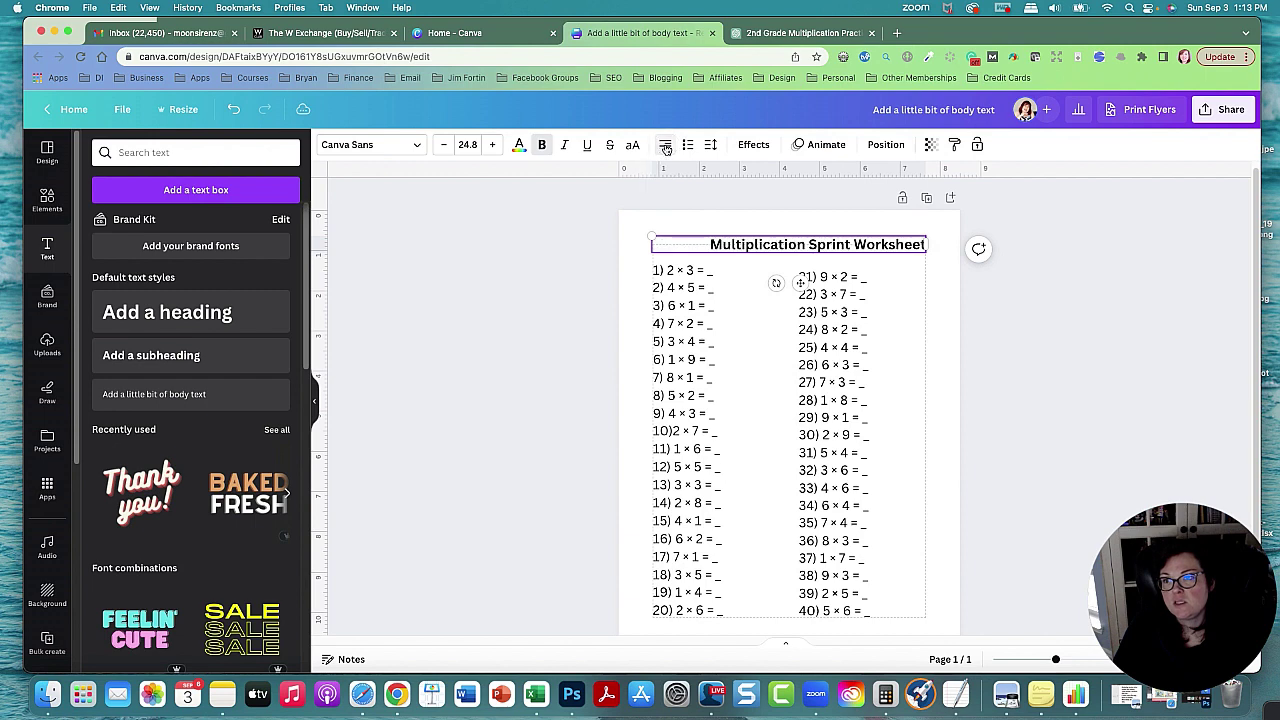
click(665, 145)
click(1065, 370)
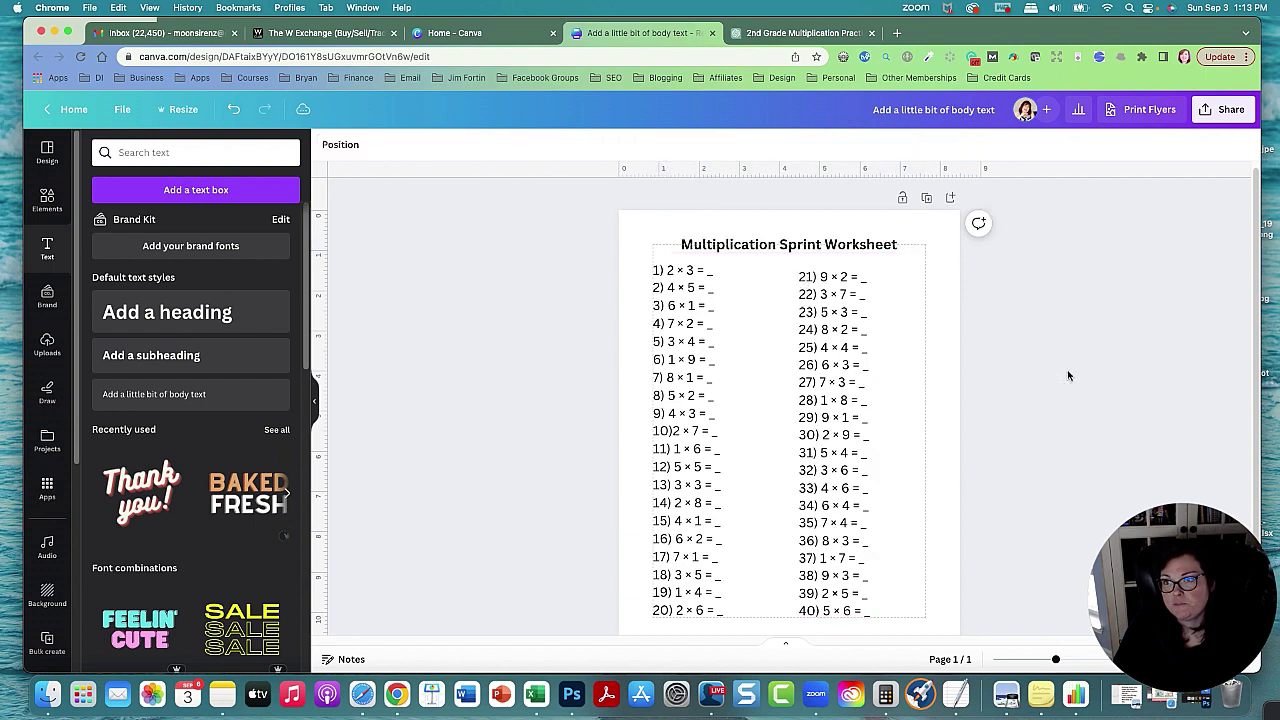
- Shrink both problem columns to size 21.8 and align them lower beneath the title
scroll(1070, 372, down, 2)
scroll(1076, 383, up, 1)
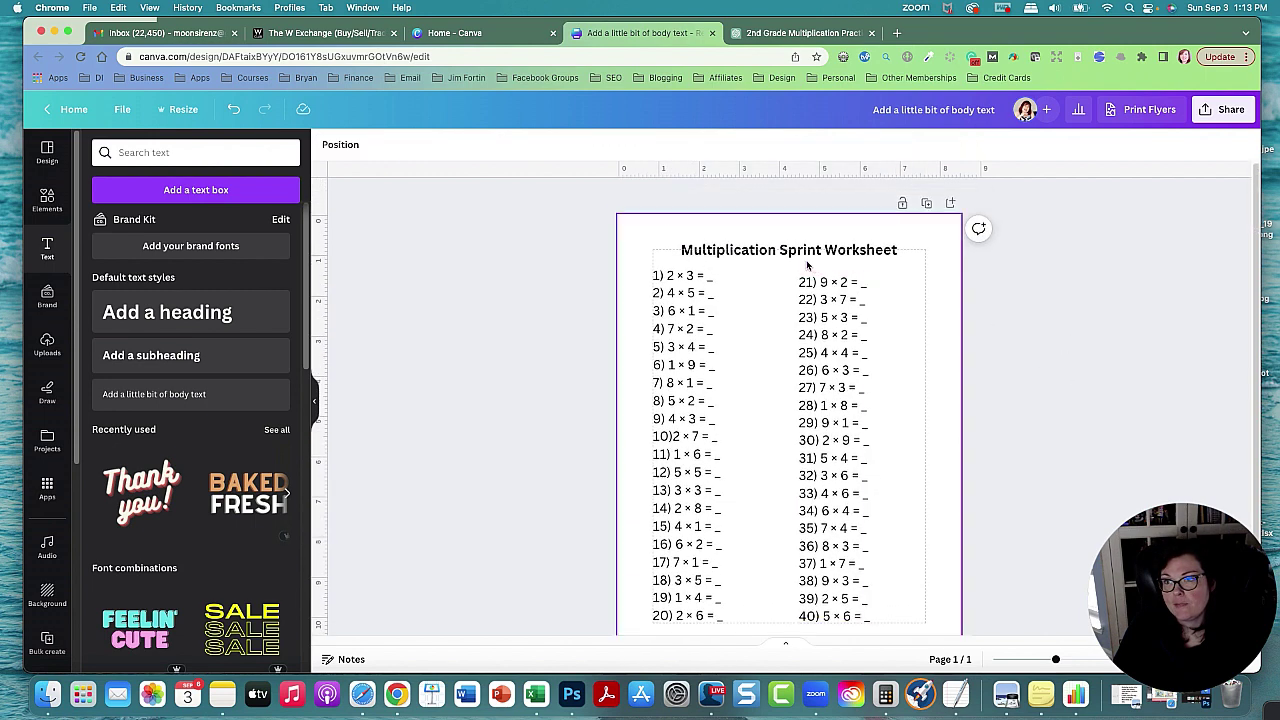
scroll(926, 357, down, 1)
click(680, 375)
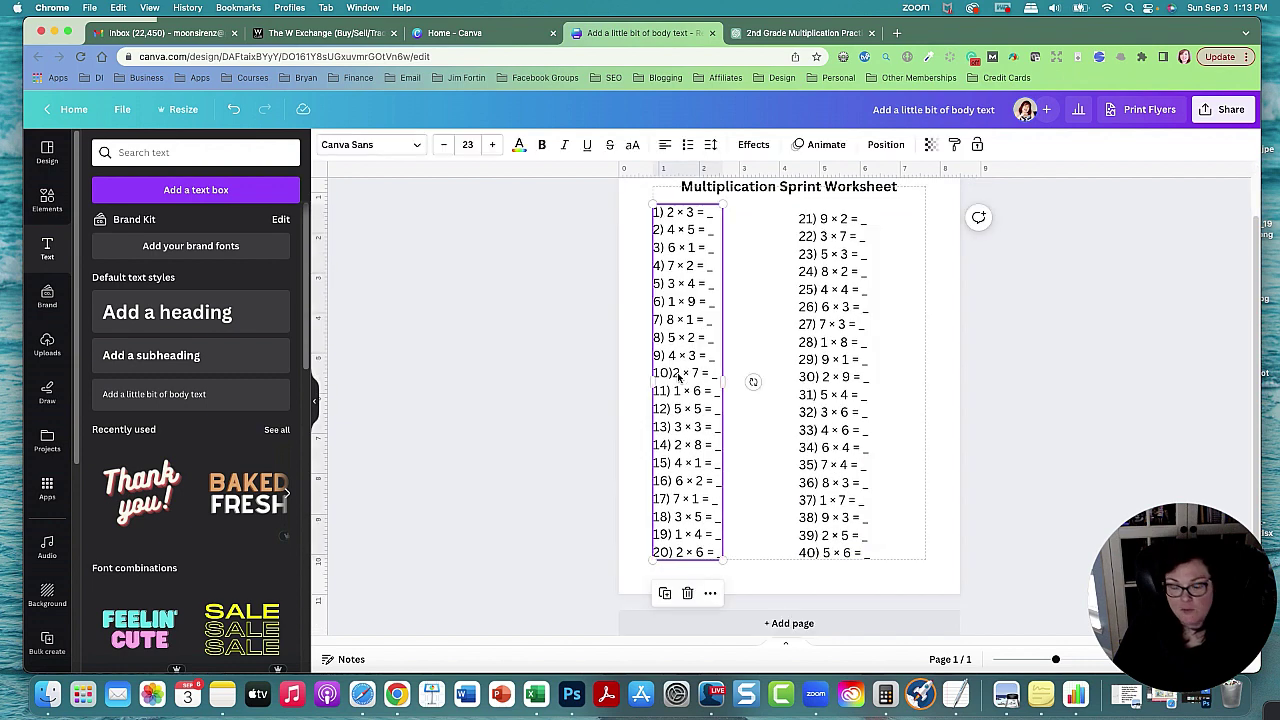
shift+click(833, 380)
drag(657, 207, 663, 223)
click(1005, 331)
drag(709, 332, 697, 333)
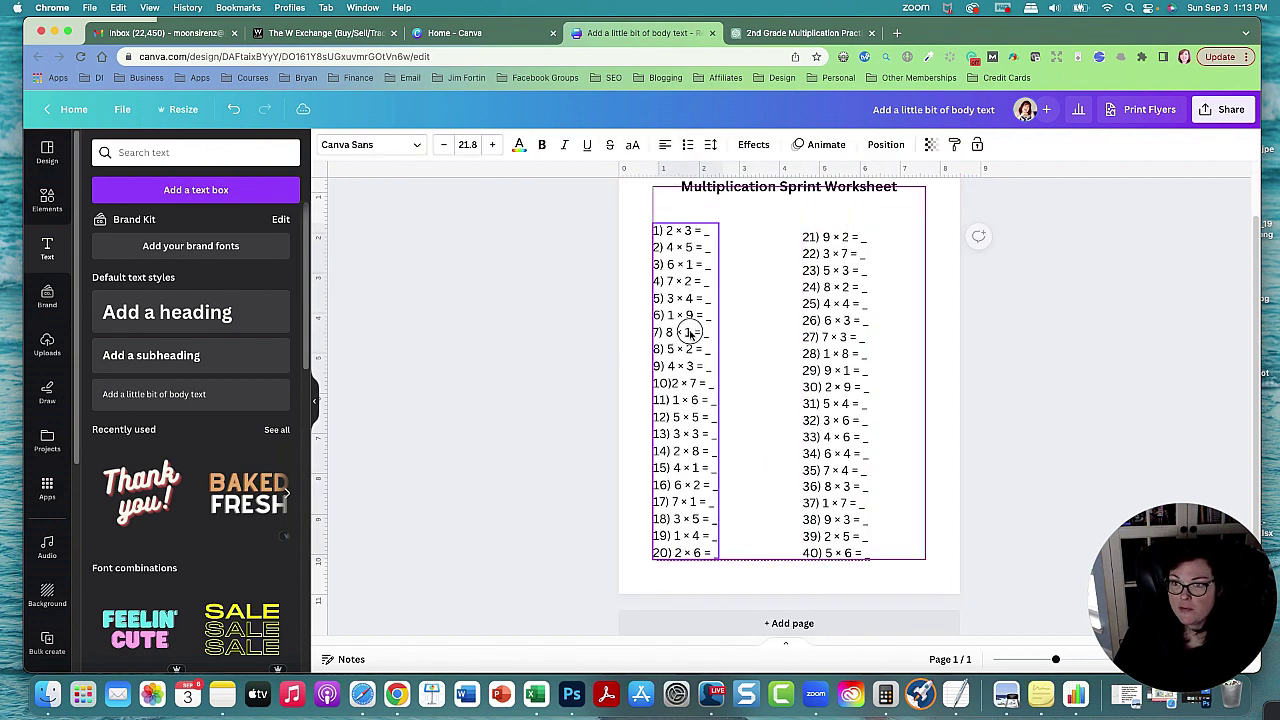
click(820, 334)
drag(818, 333, 818, 336)
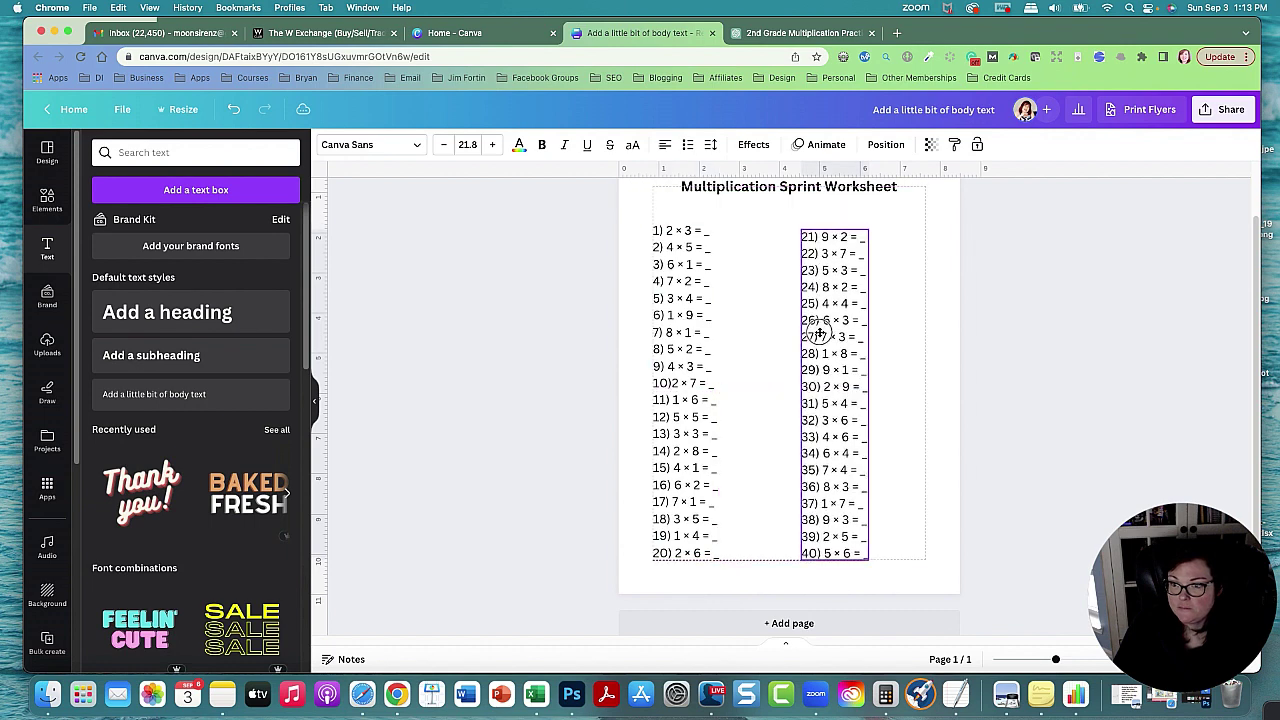
click(1090, 316)
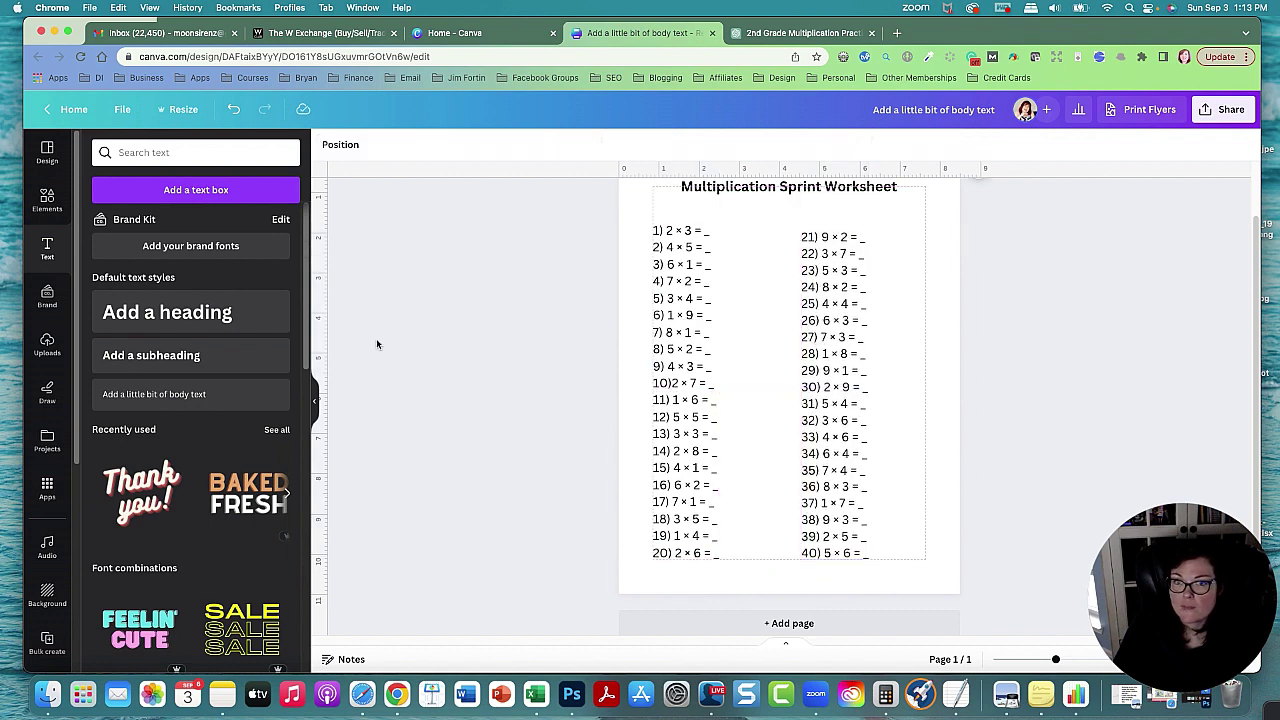
- Add a small 'Time: ____' subheading under the title
click(212, 358)
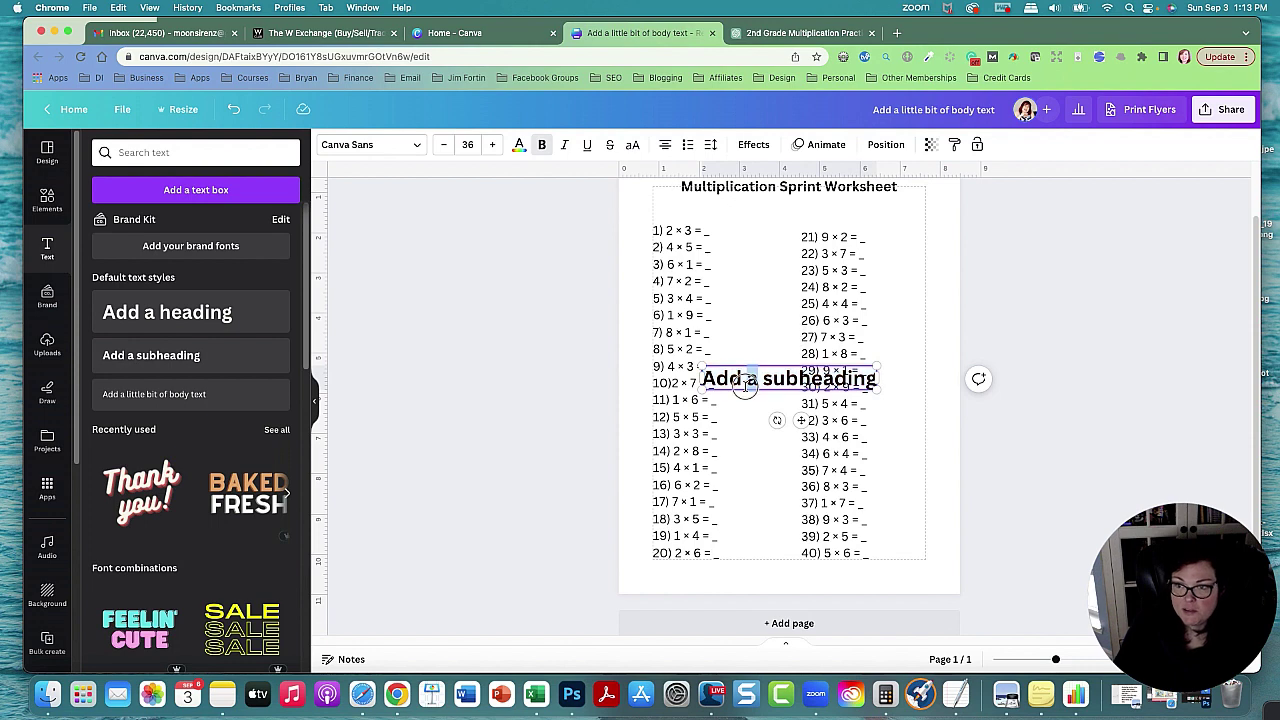
text(Time)
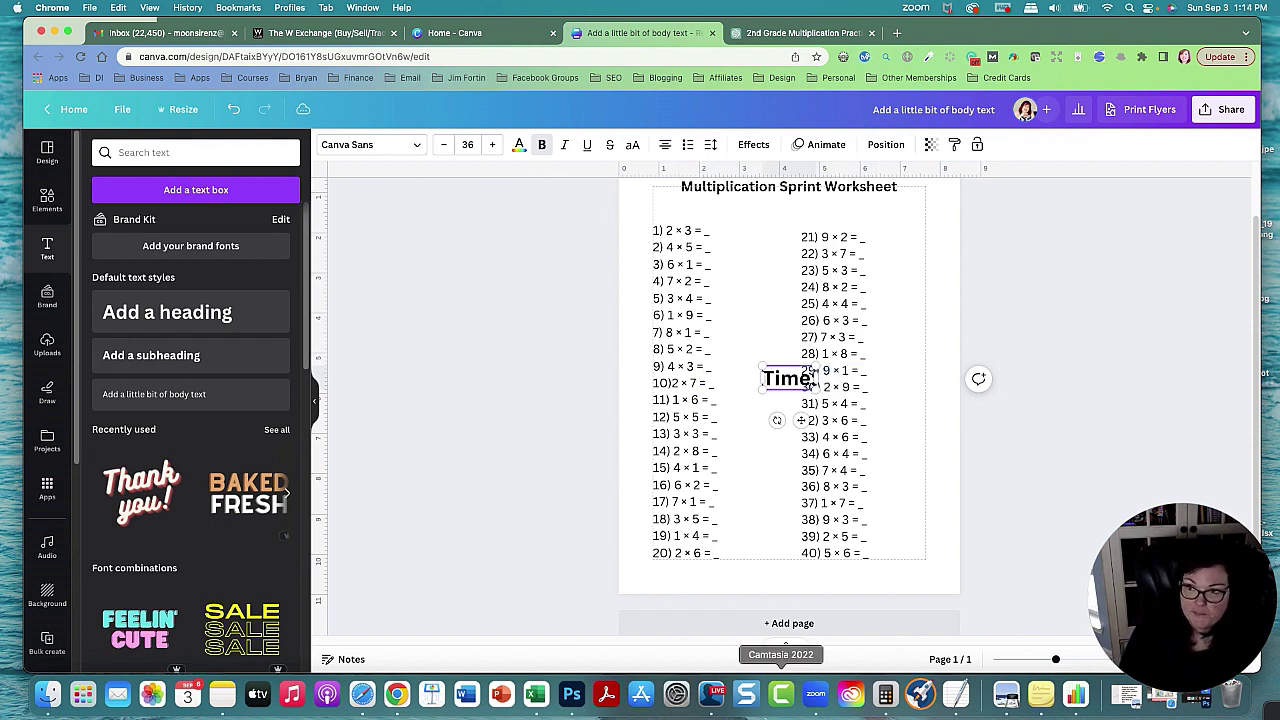
text(: ___)
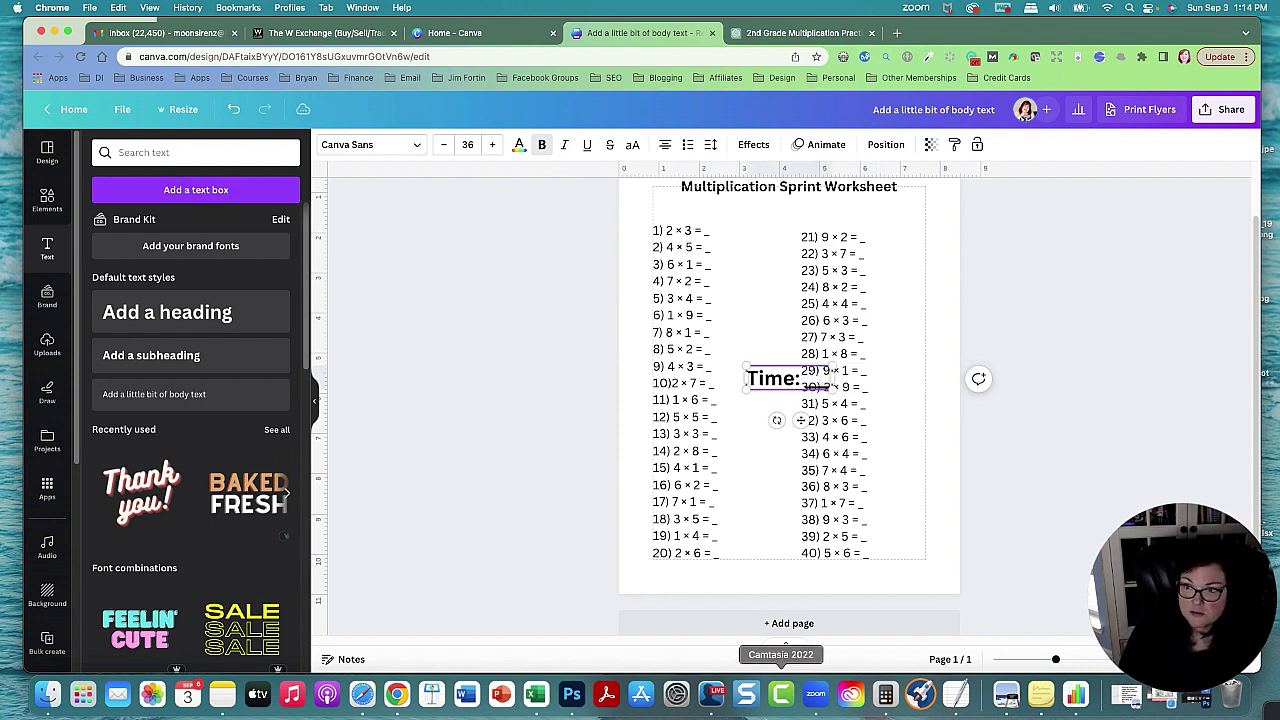
text(_)
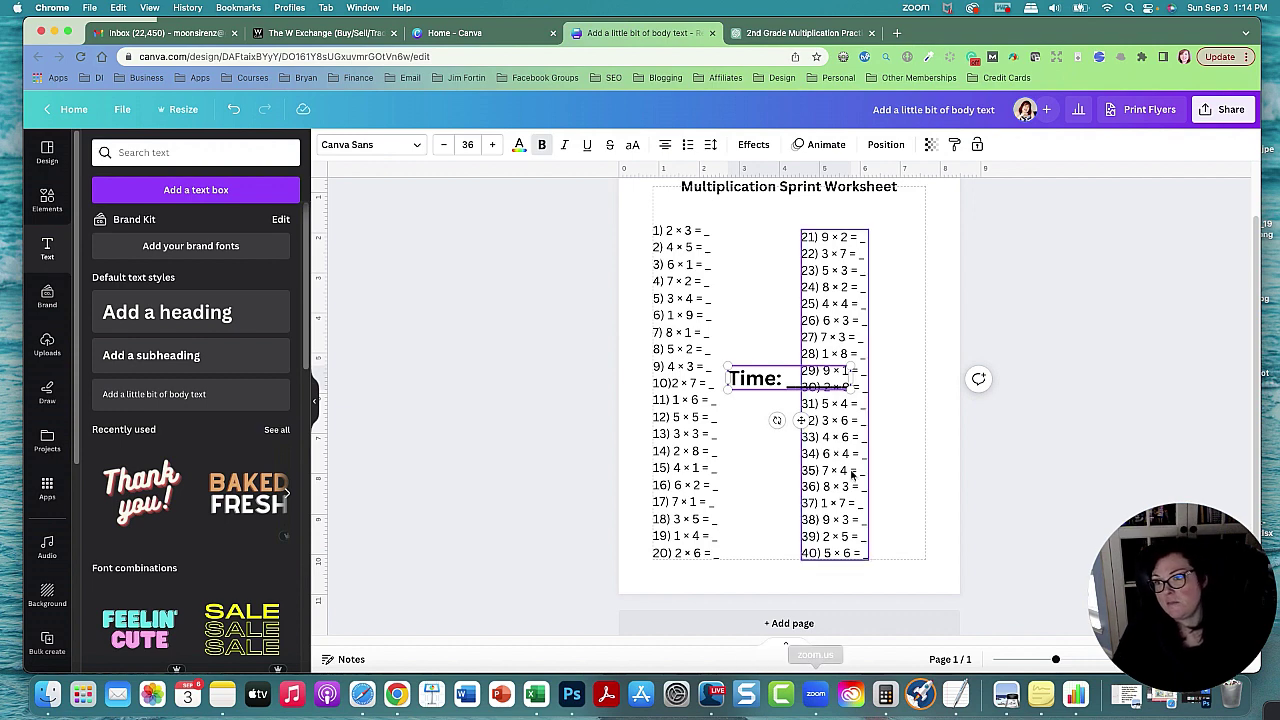
drag(857, 389, 670, 210)
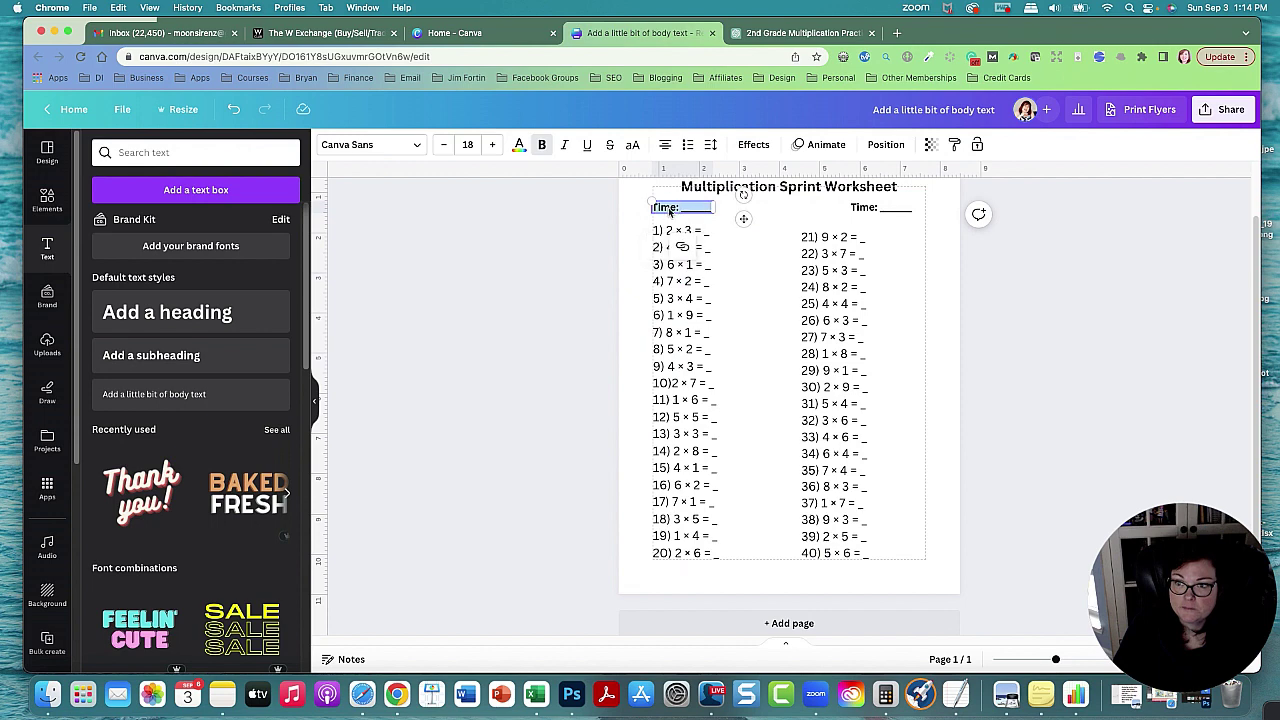
- Add a 'Name: _________' label and line it up with Time beneath the title
text(Name: )
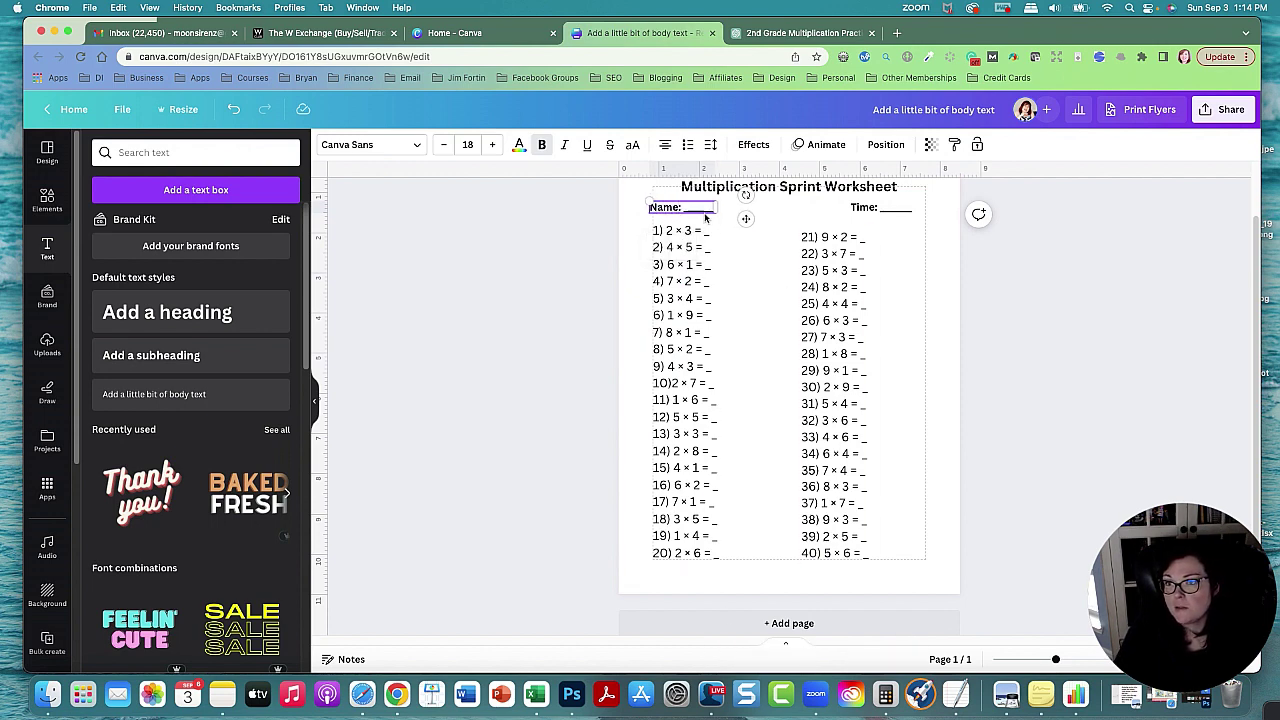
text(______)
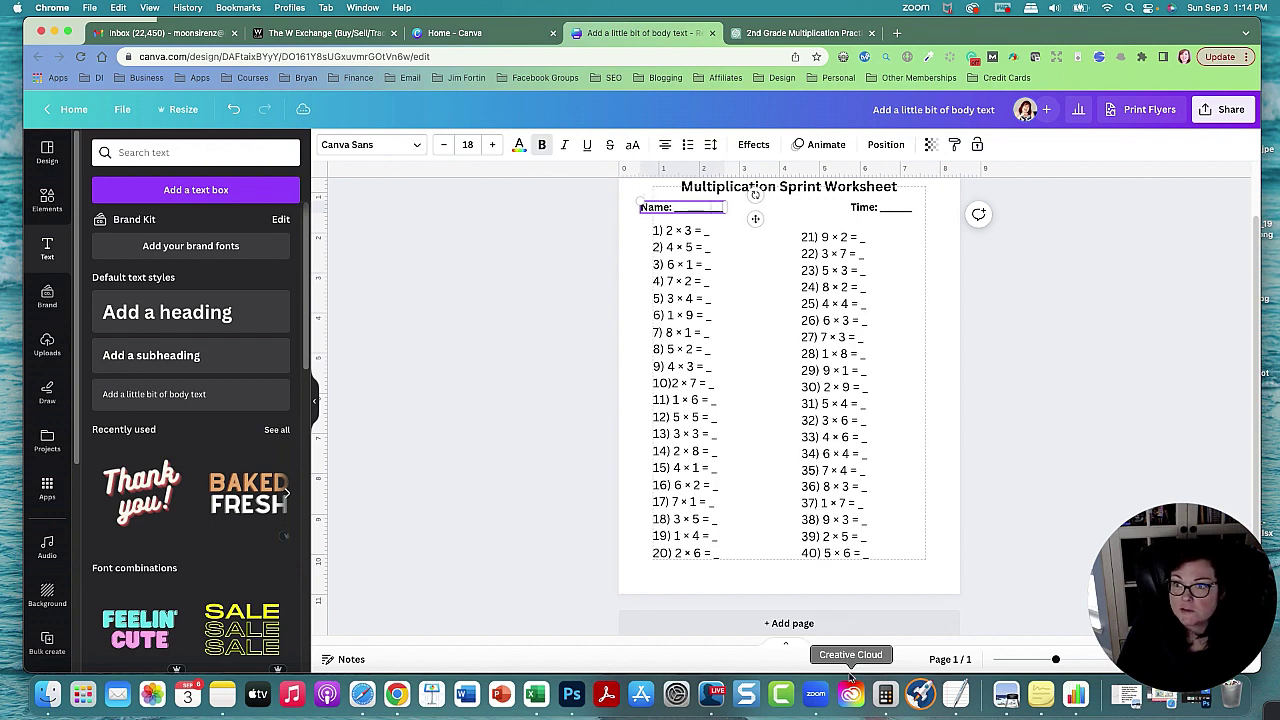
text(___)
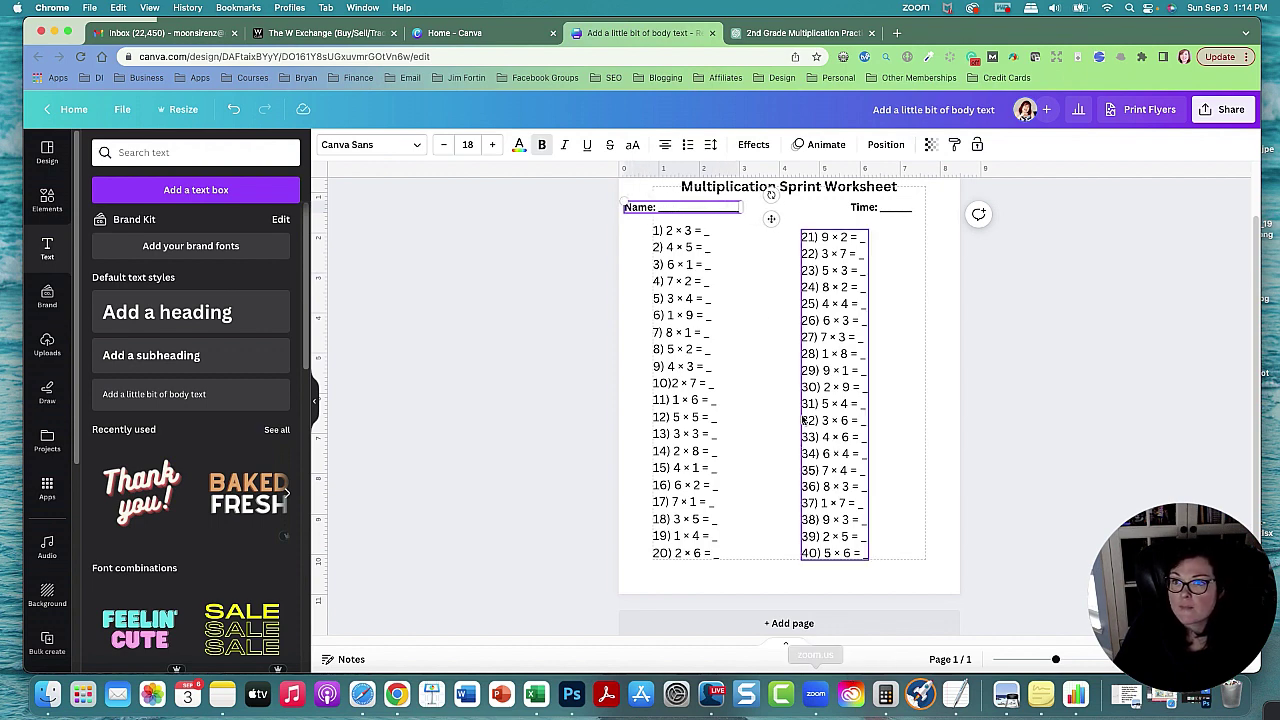
click(666, 146)
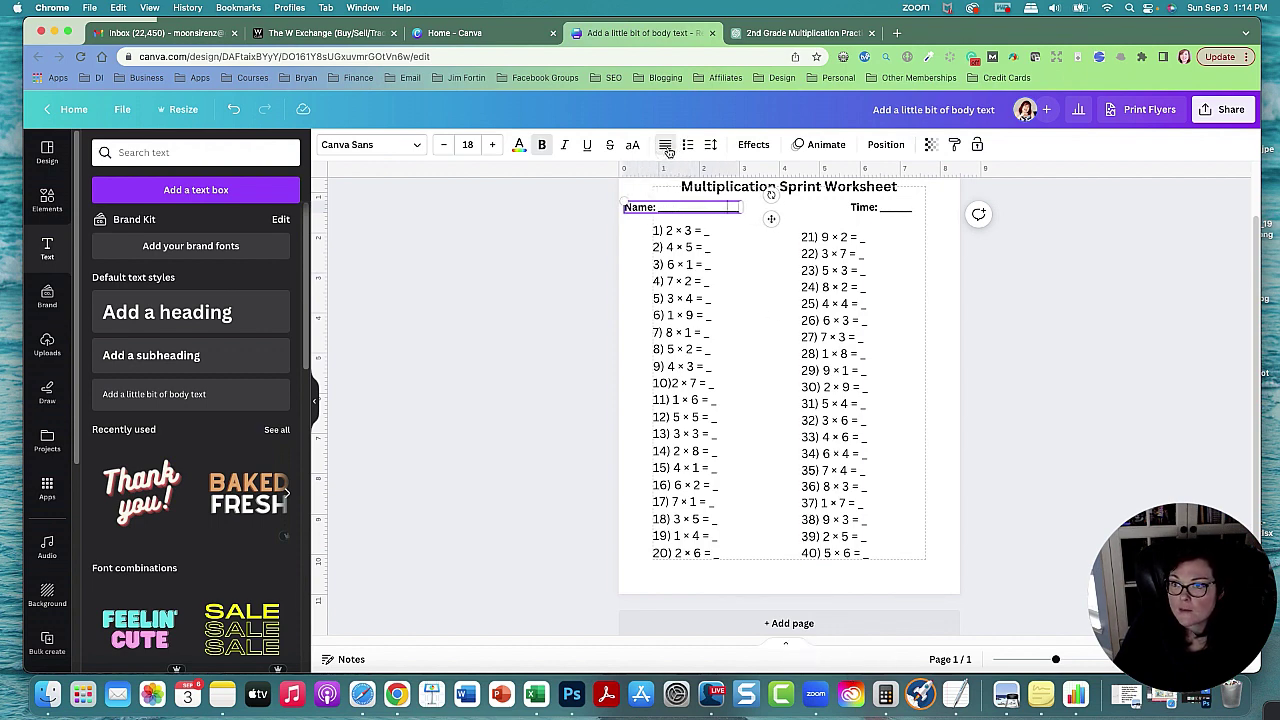
double_click(640, 207)
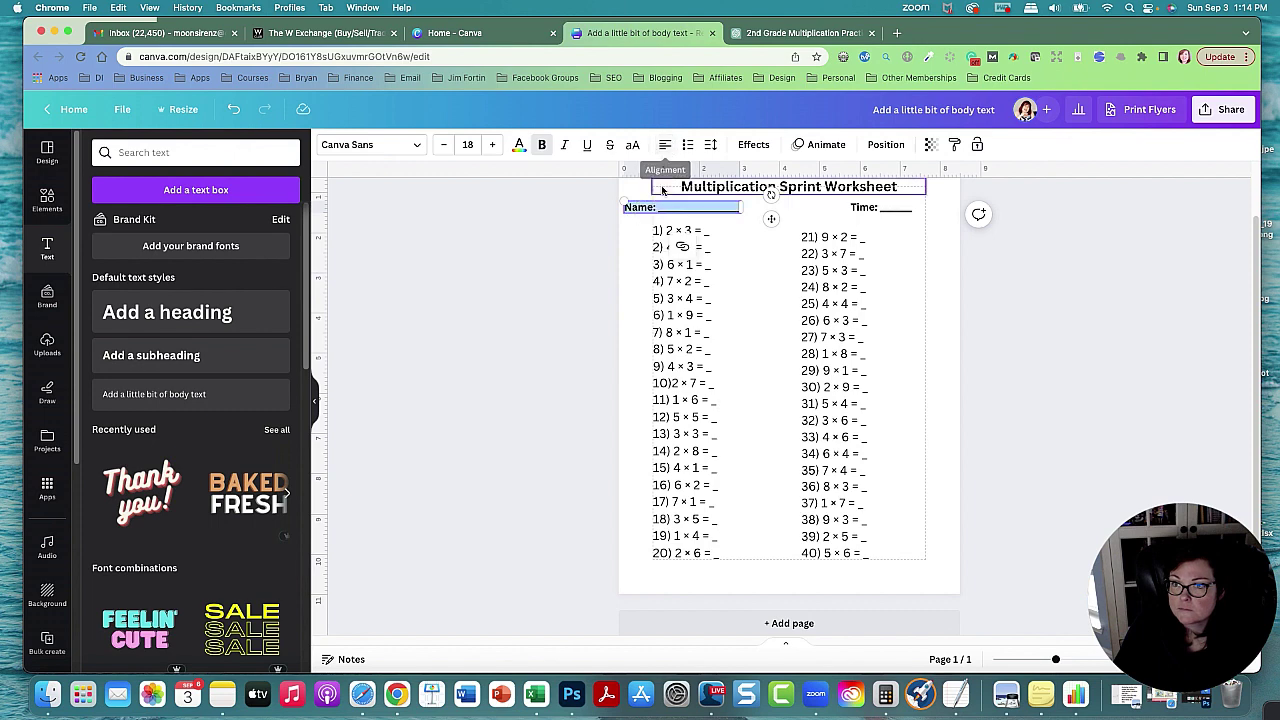
click(623, 245)
drag(646, 210, 674, 207)
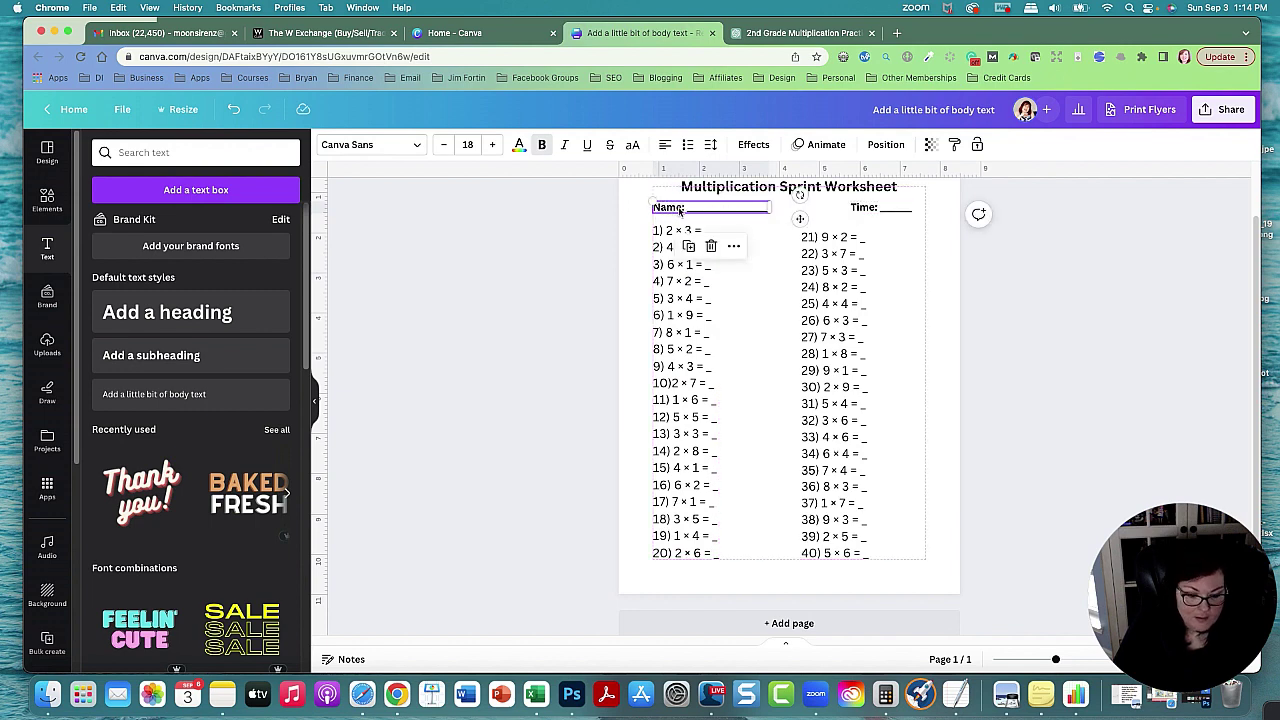
drag(866, 207, 789, 207)
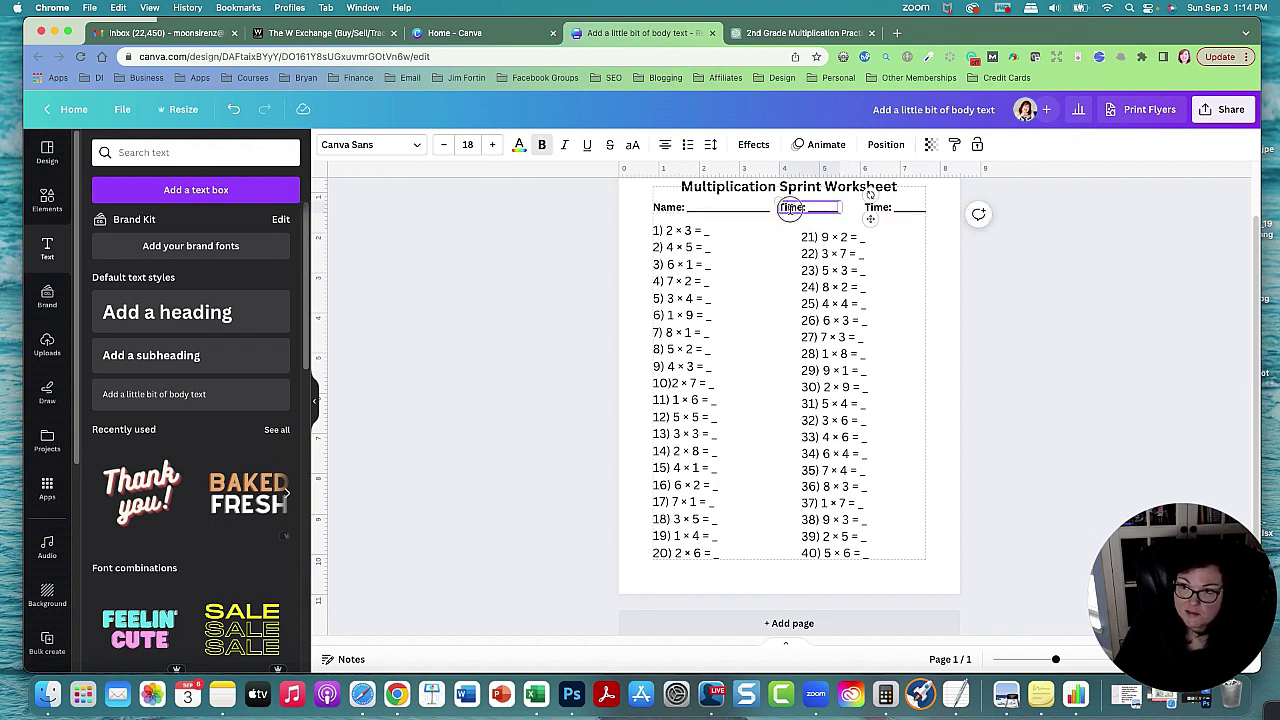
- Add a 'Date:____' label placed between Name and Time
text(Date:)
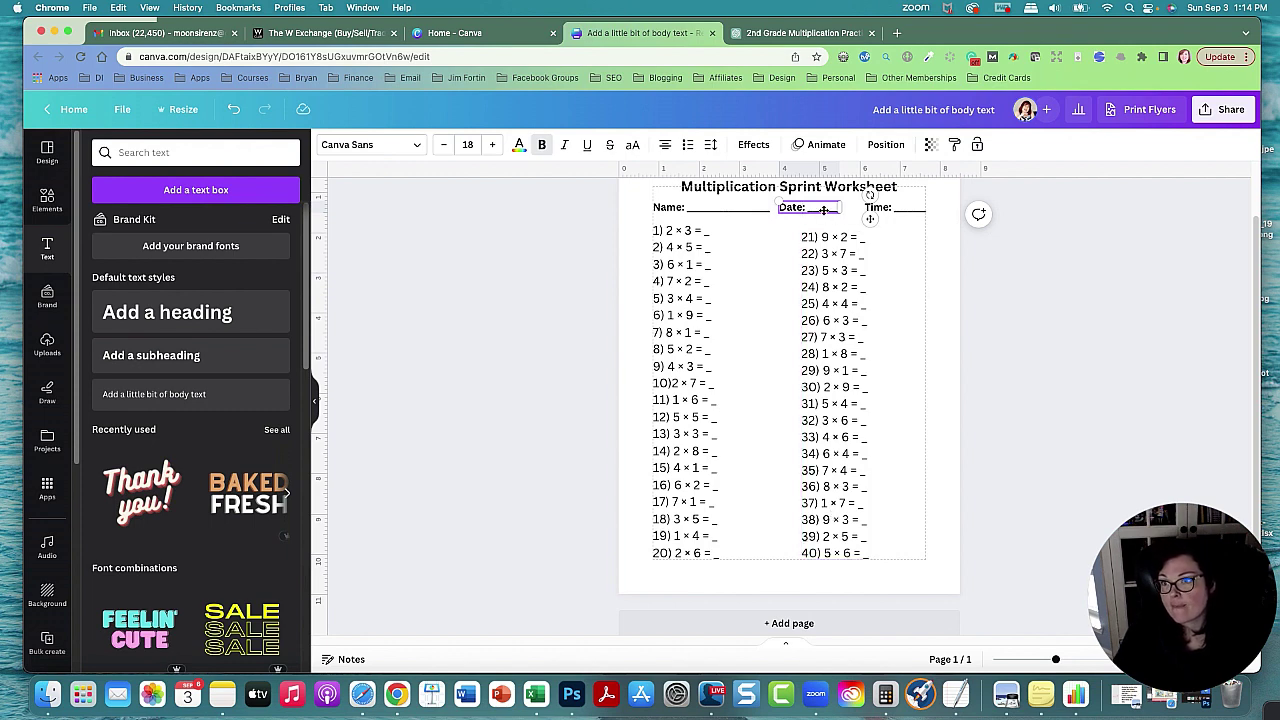
text(____)
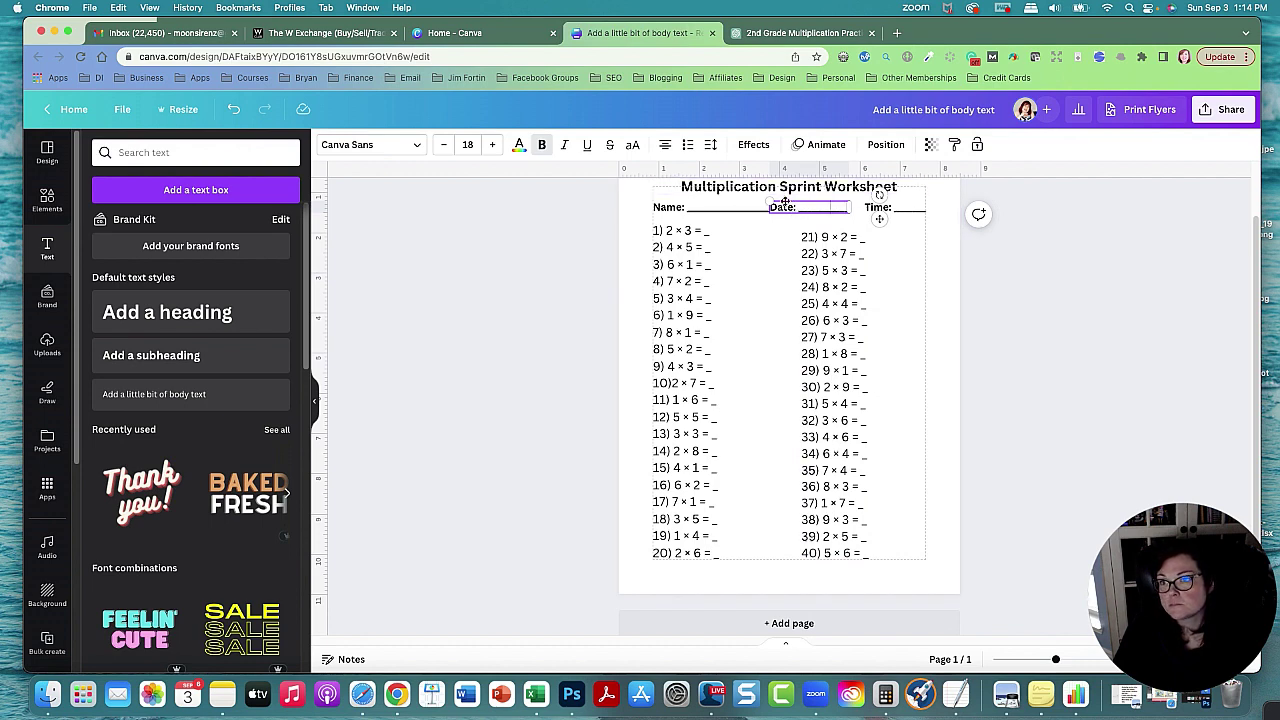
drag(785, 201, 794, 203)
click(1121, 297)
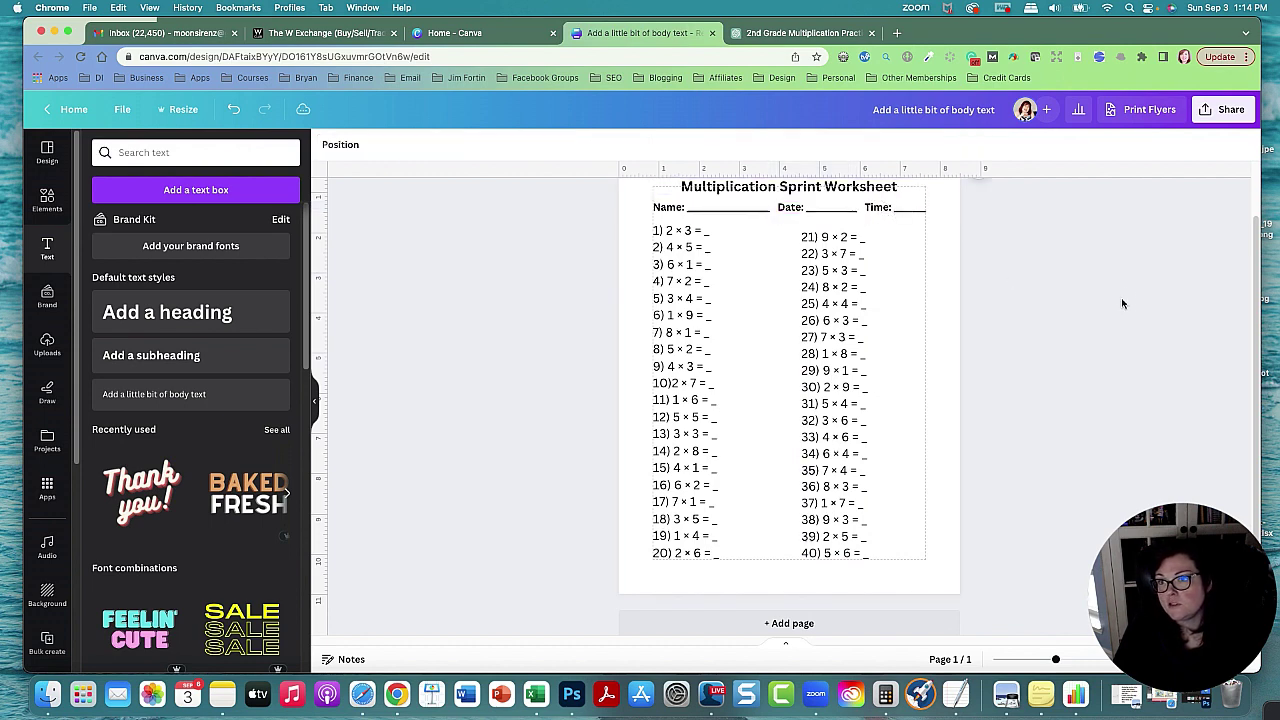
- Enlarge the worksheet title to 30.8 so it still fits on one line
scroll(1134, 306, up, 2)
click(760, 250)
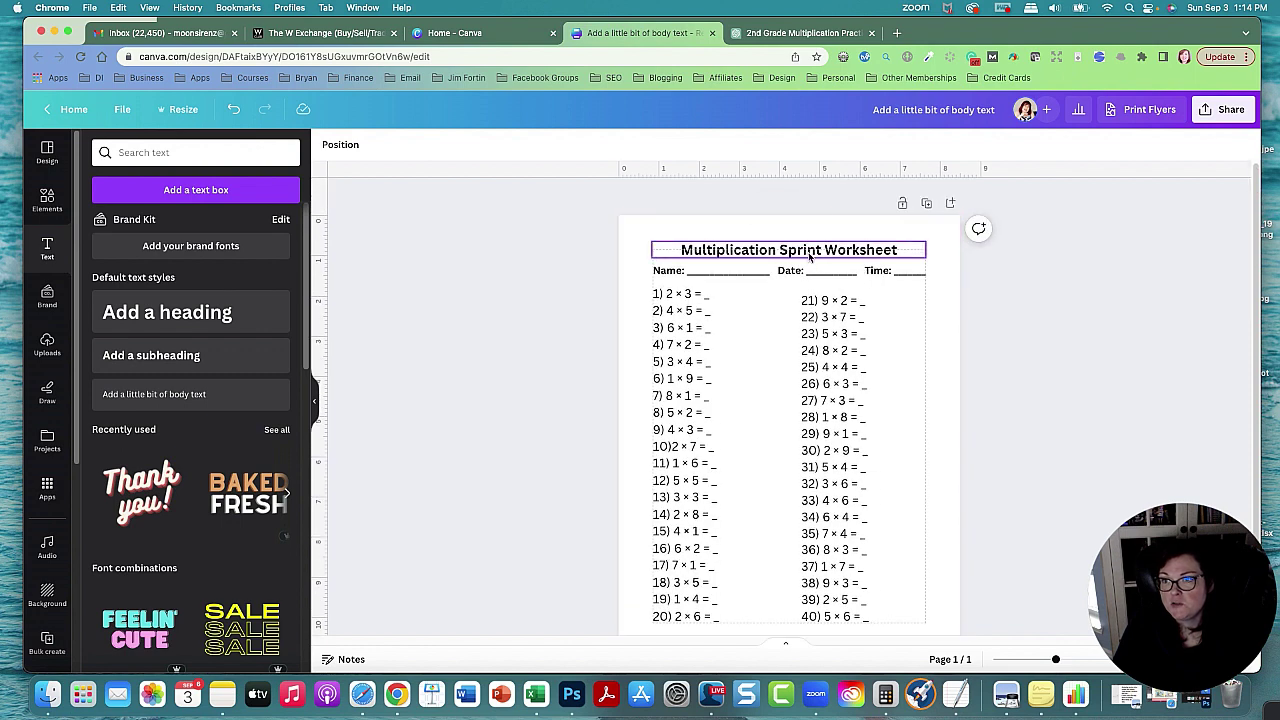
click(491, 145)
click(491, 145)
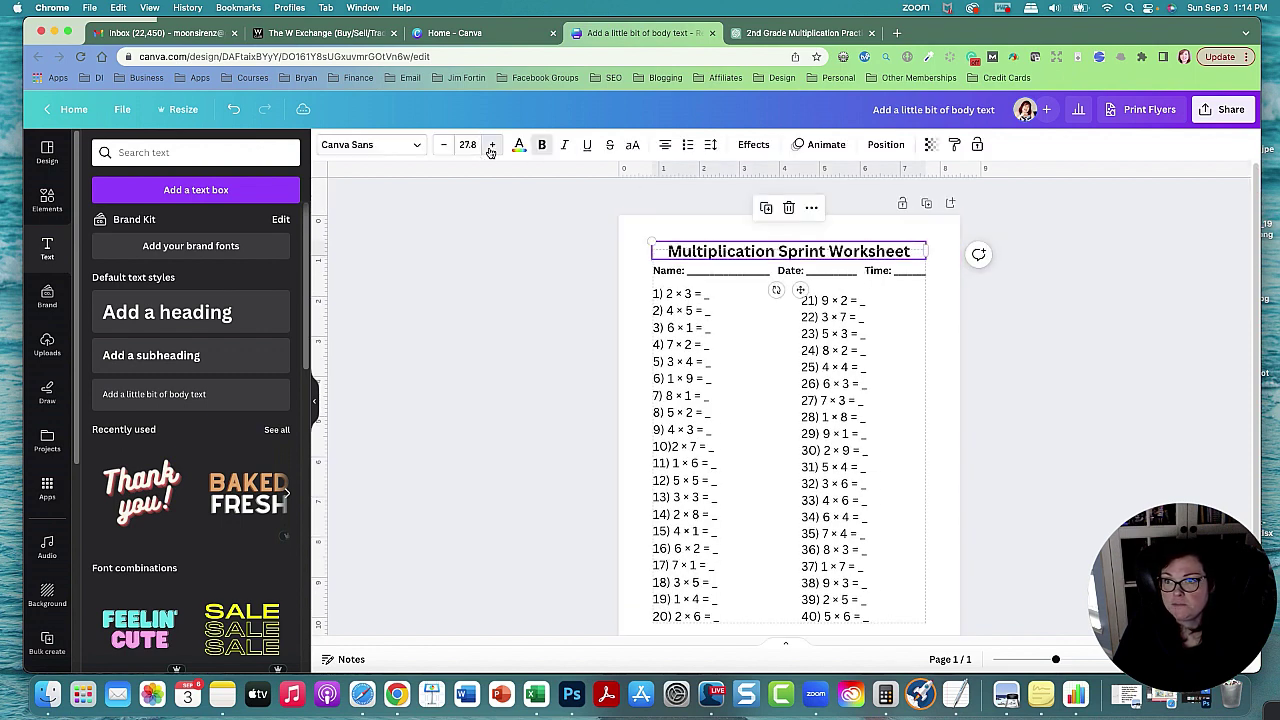
click(491, 145)
click(491, 145)
click(491, 145)
click(491, 145)
click(491, 145)
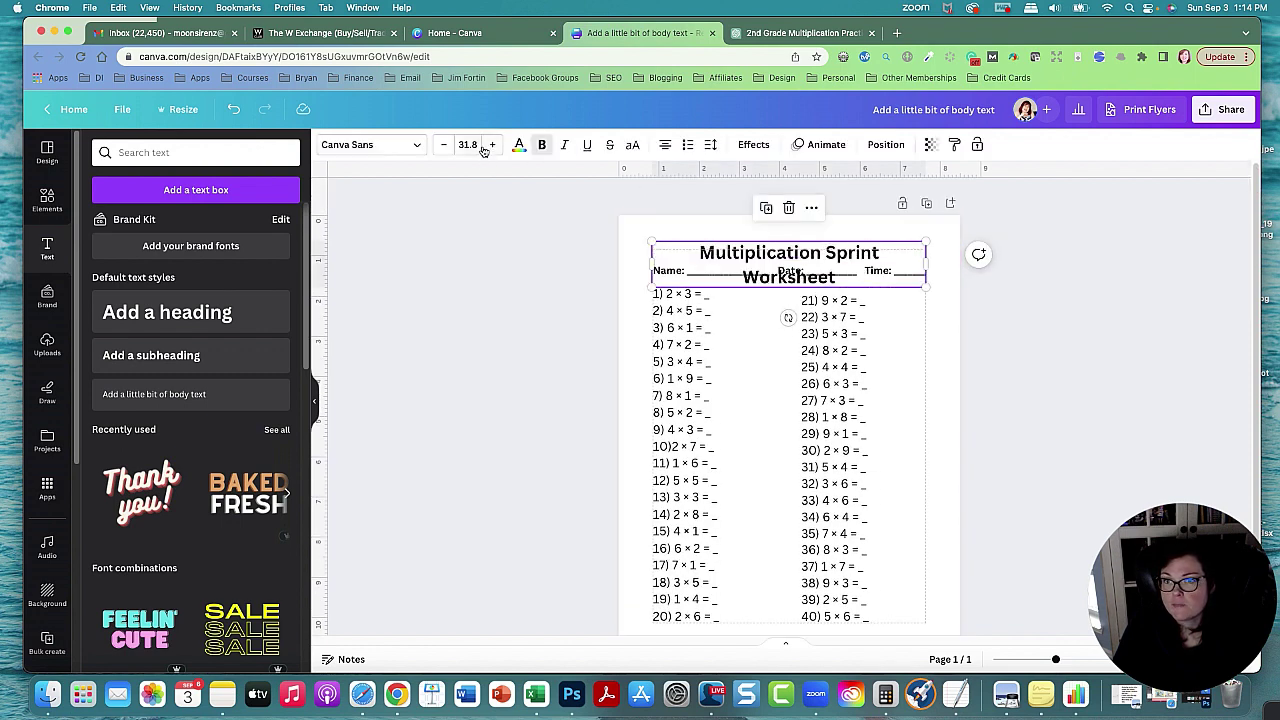
click(443, 145)
click(1078, 316)
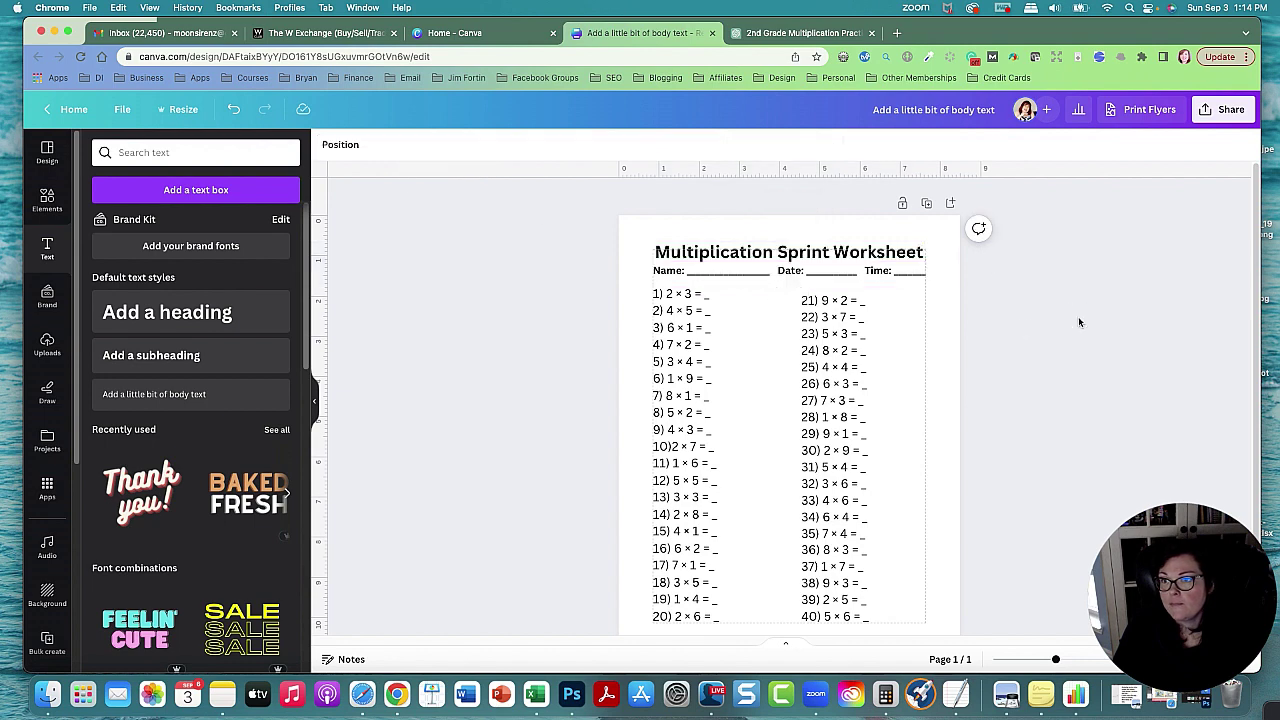
- Shrink both problem columns slightly and nudge the left column right
scroll(1076, 325, down, 1)
scroll(1075, 327, down, 1)
click(695, 411)
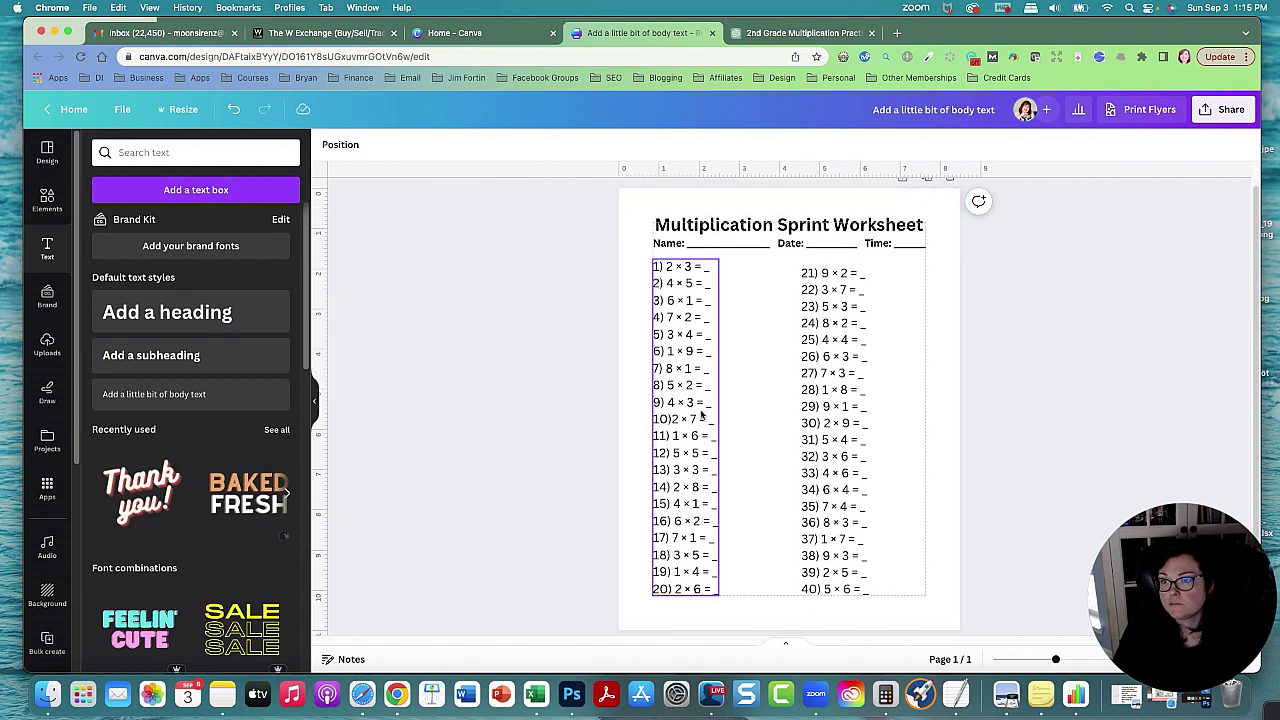
shift+click(822, 402)
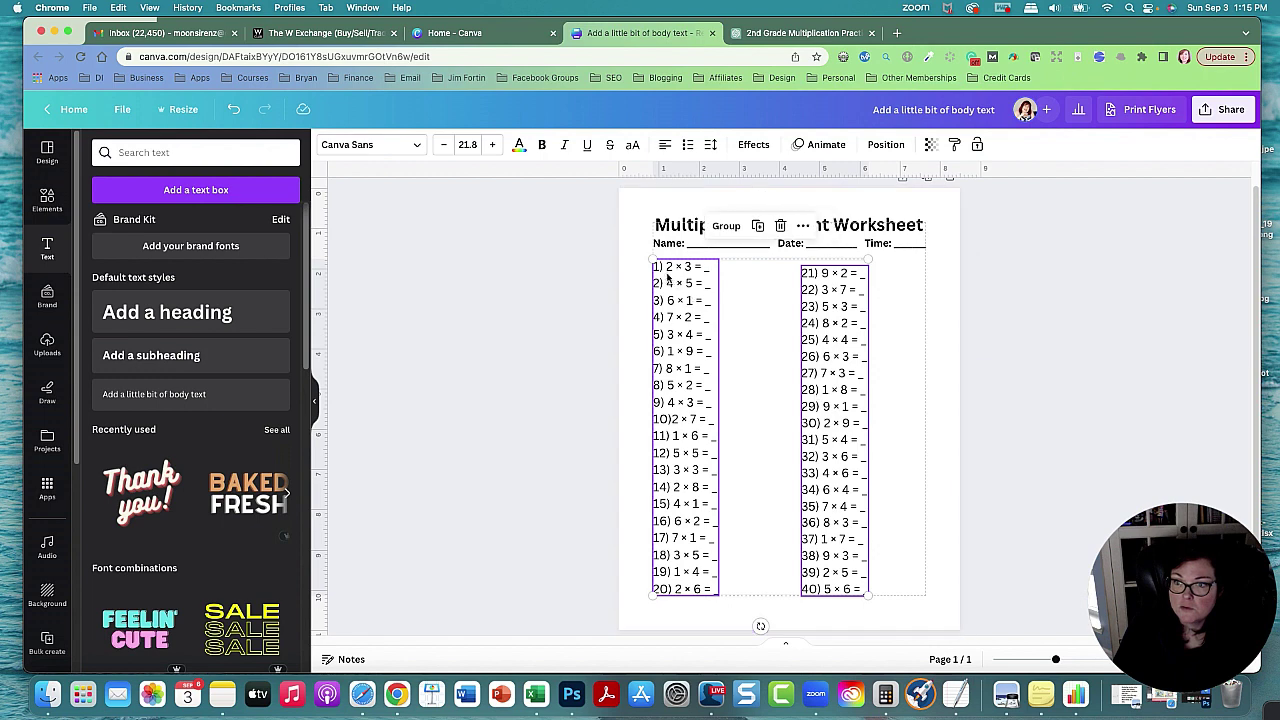
drag(652, 261, 663, 271)
click(1080, 374)
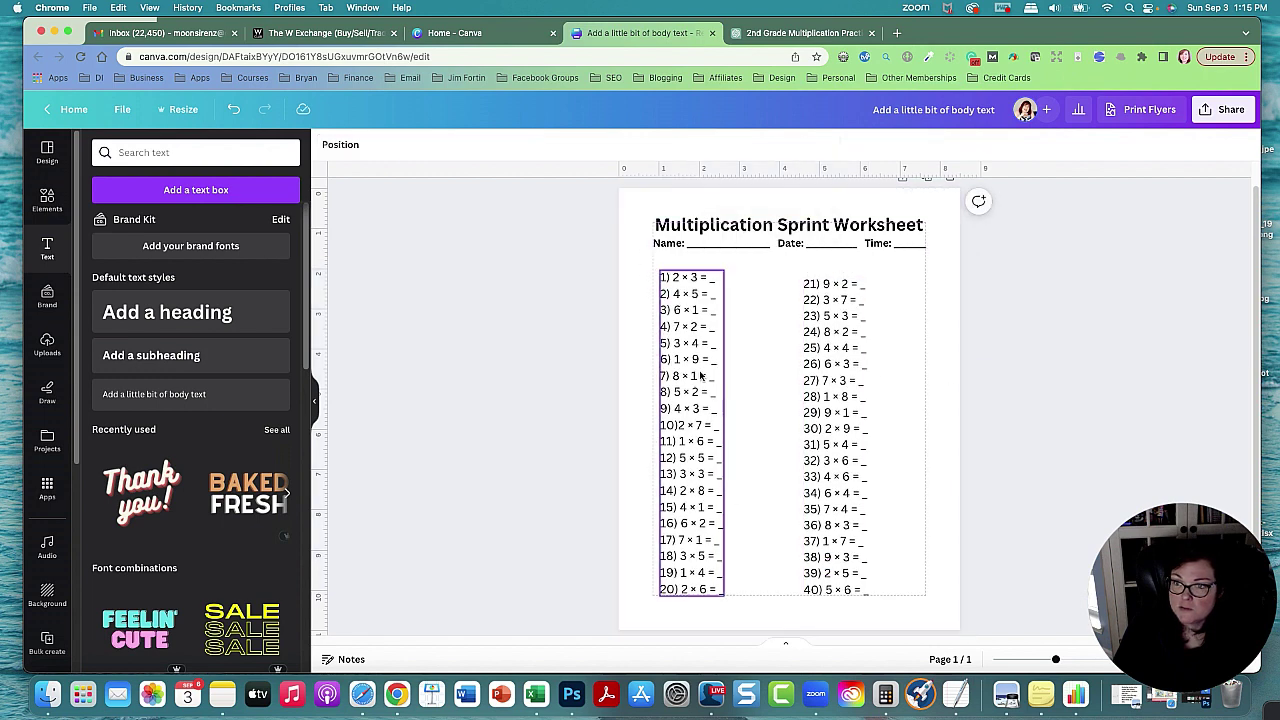
click(688, 372)
drag(688, 372, 694, 372)
click(832, 380)
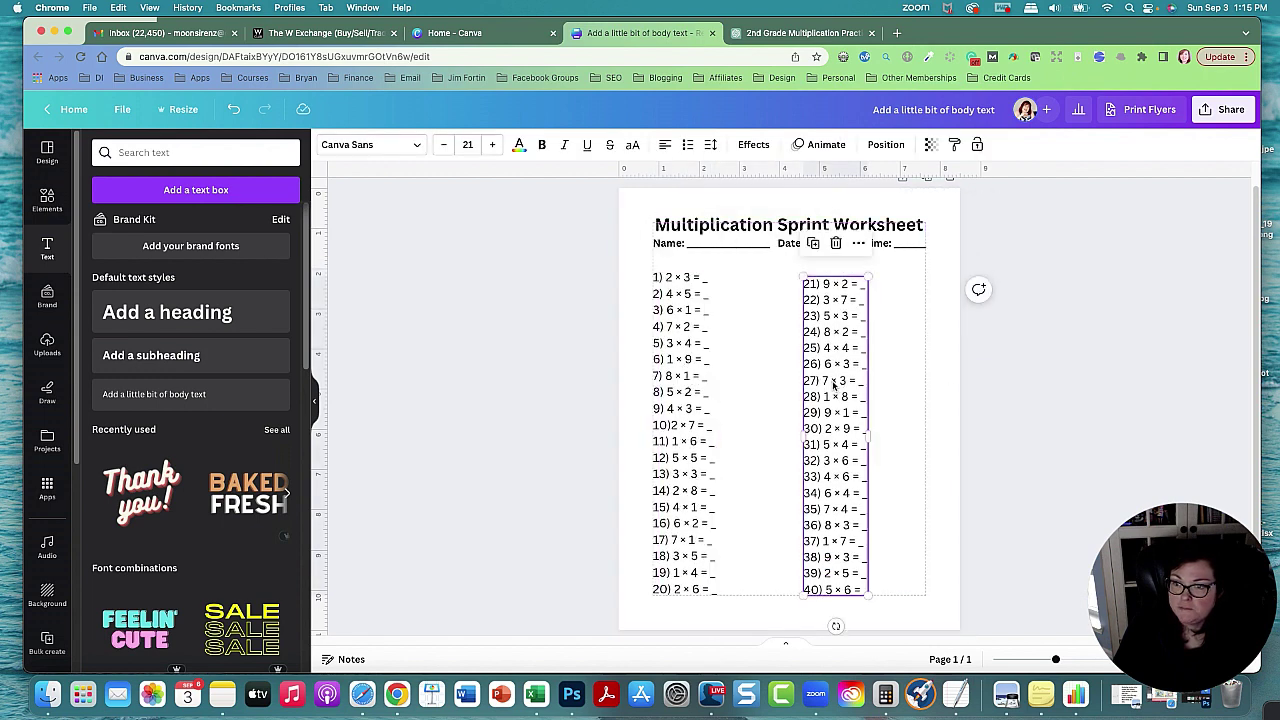
click(1042, 370)
- Lower the Name/Date/Time row and title, and shift the right column slightly left
mouse_move(694, 243)
mouse_down()
mouse_move(662, 252)
mouse_move(690, 231)
mouse_up()
click(690, 224)
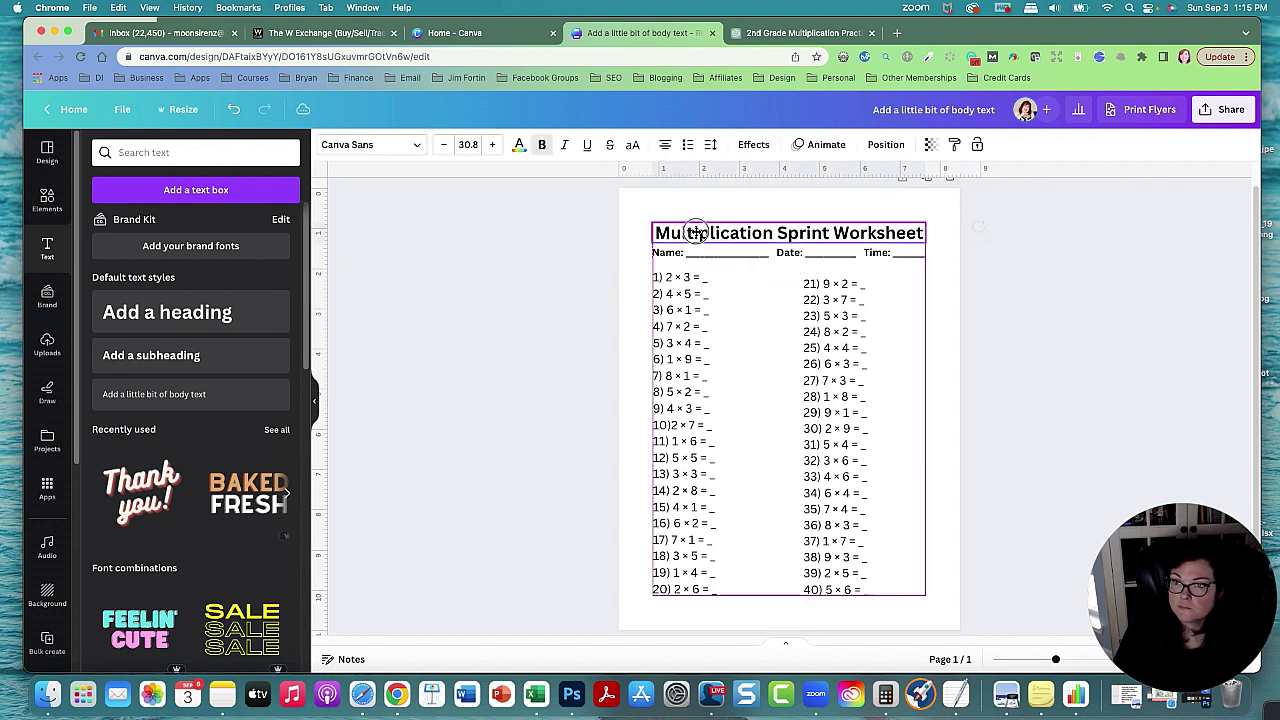
click(1060, 337)
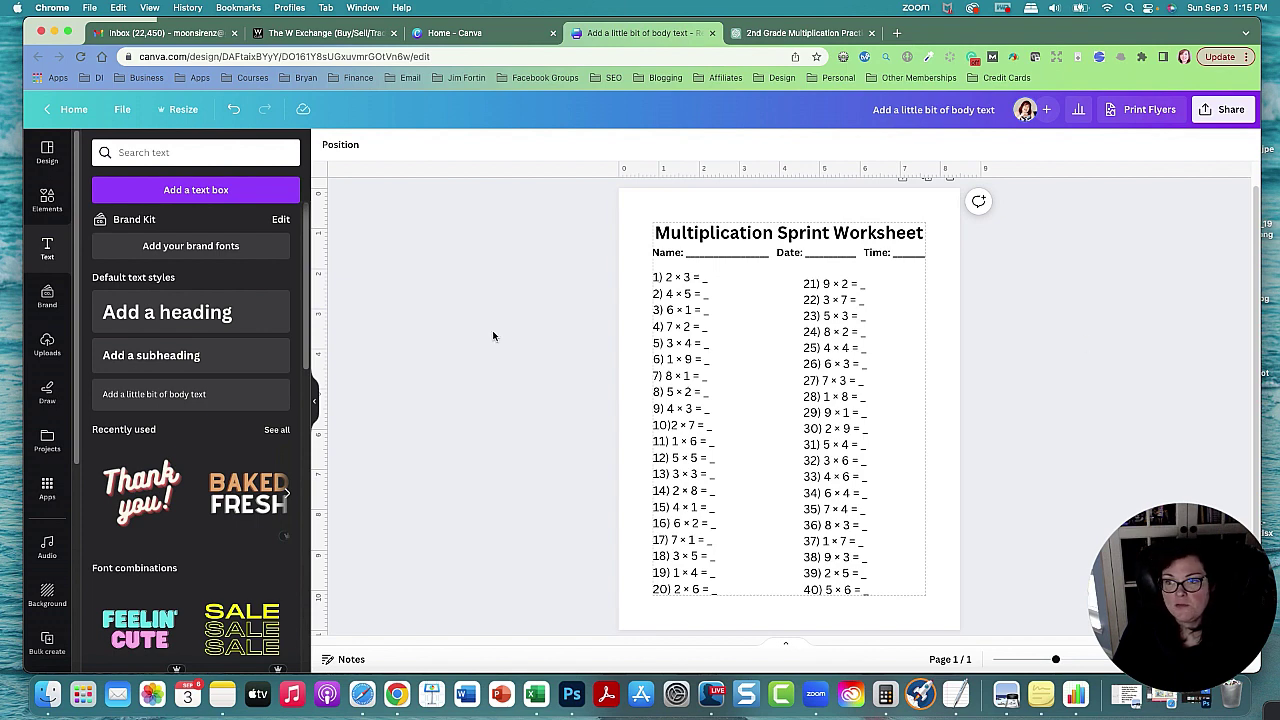
mouse_move(844, 452)
mouse_down()
mouse_move(857, 453)
mouse_move(822, 451)
mouse_move(839, 451)
mouse_up()
- Copy the Time label below problem 40 and change it to 'Score: ______' at bottom right
click(1070, 412)
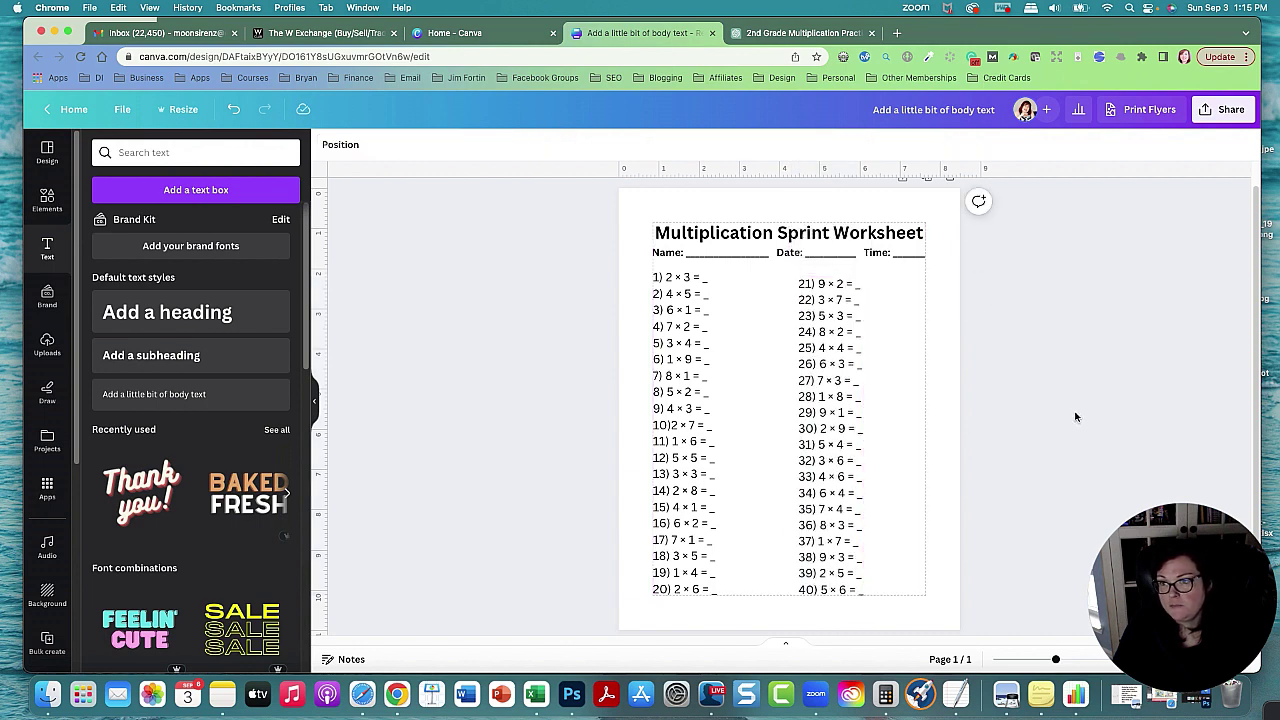
click(881, 255)
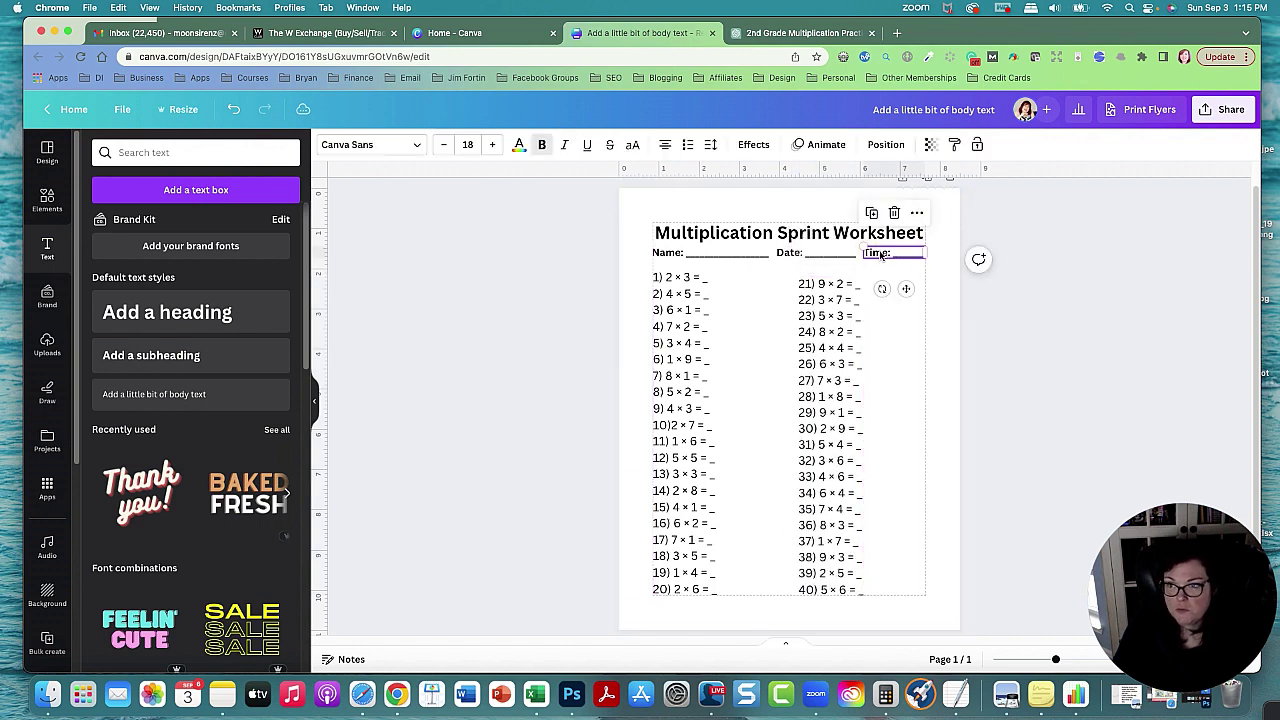
drag(881, 255, 888, 612)
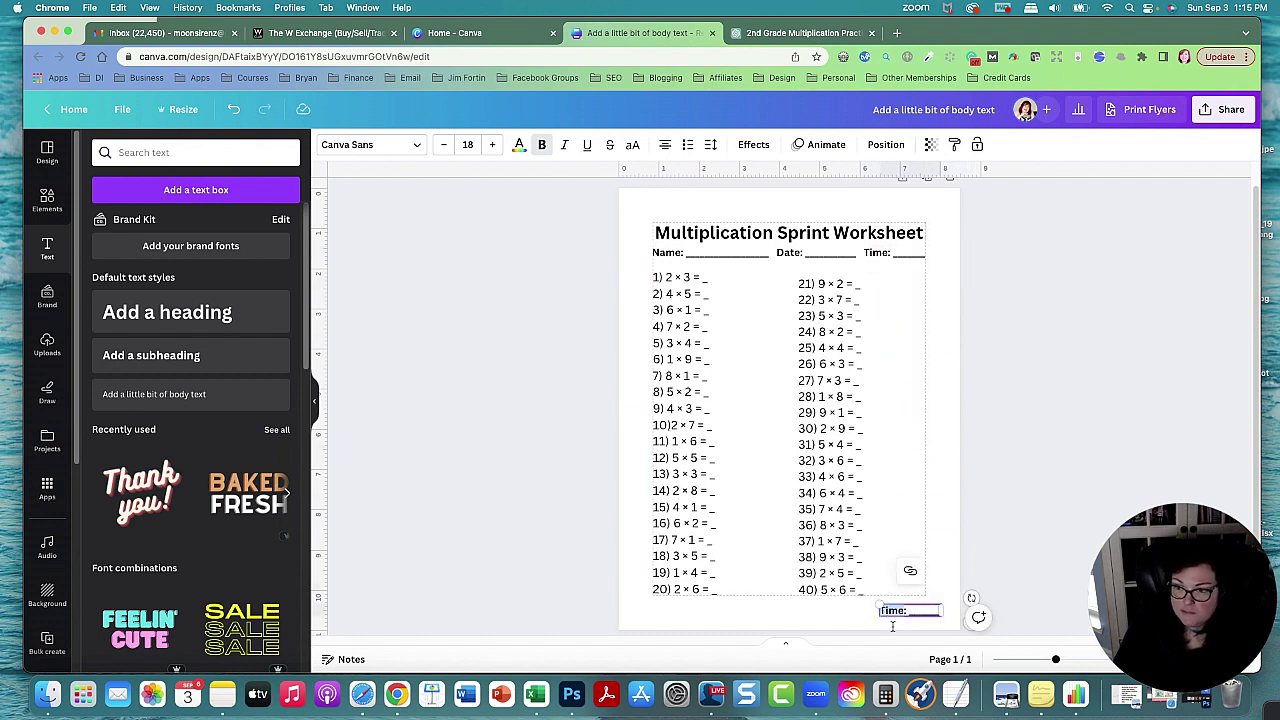
text(Scor)
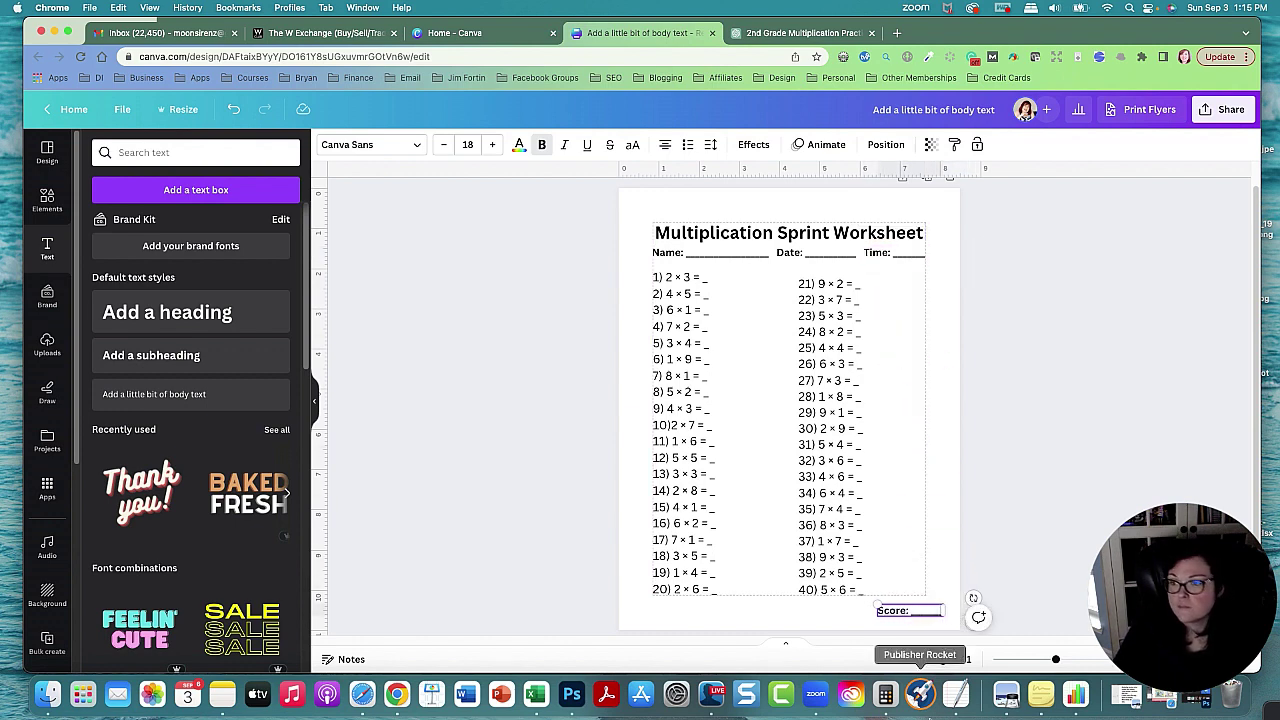
click(990, 570)
drag(897, 615, 879, 613)
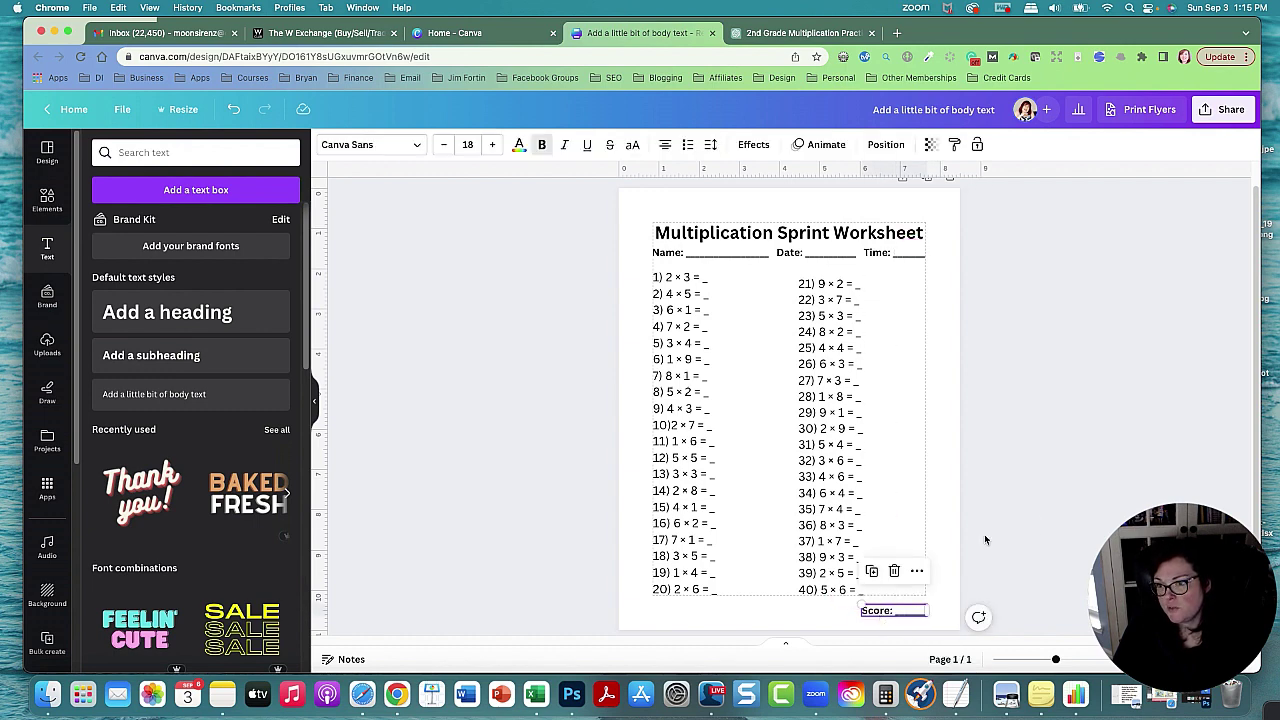
click(1071, 426)
scroll(1078, 426, down, 1)
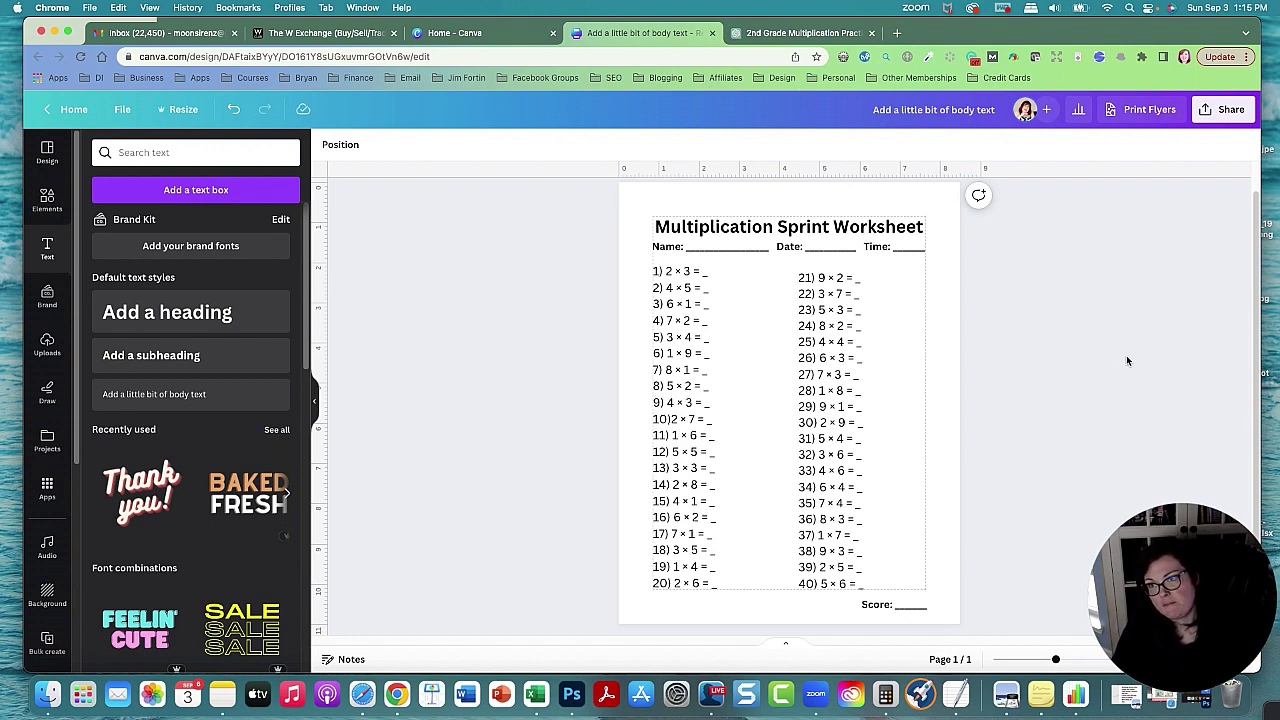
scroll(1115, 350, up, 1)
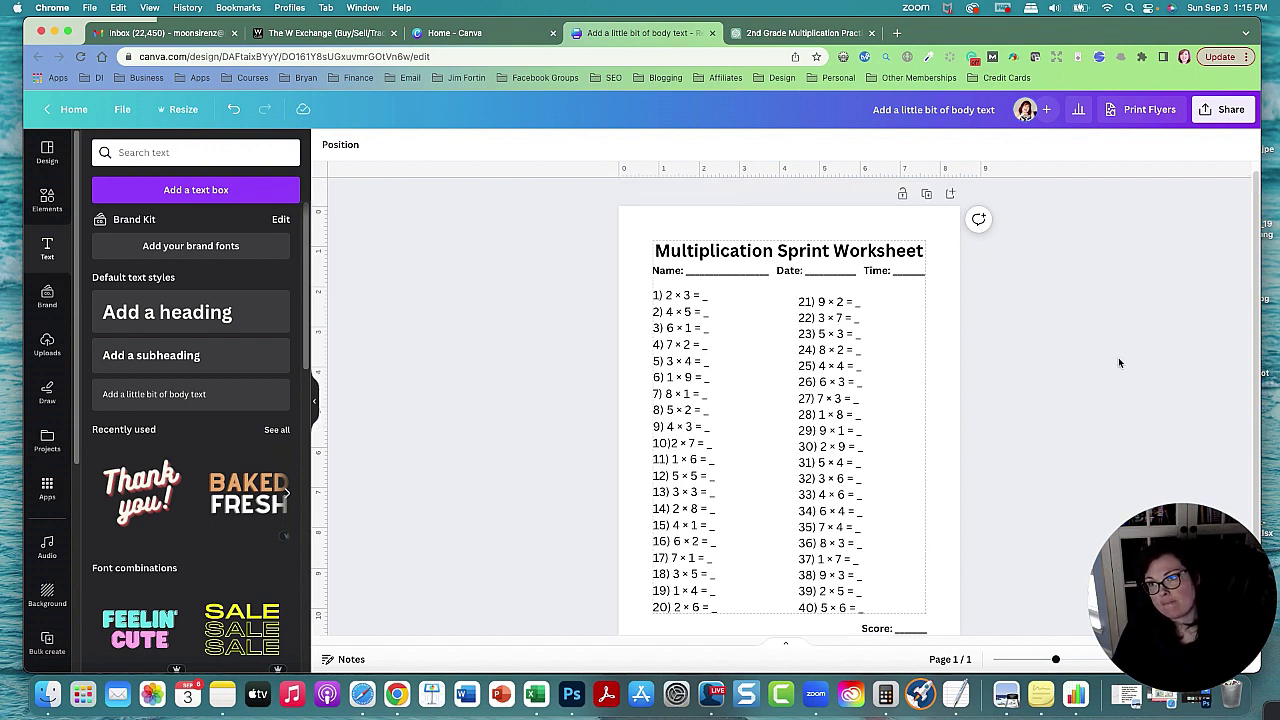
- Duplicate the worksheet page and retitle it 'Multiplication Sprint Answer'
click(925, 194)
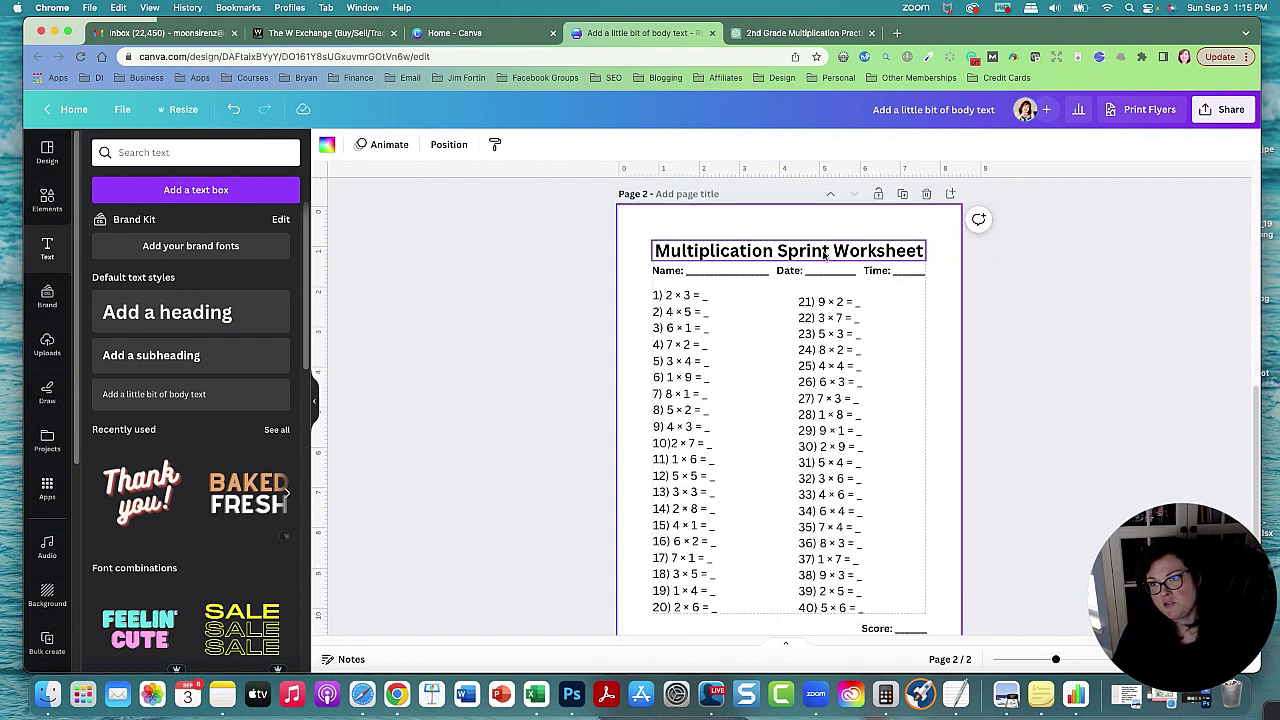
click(858, 254)
double_click(873, 250)
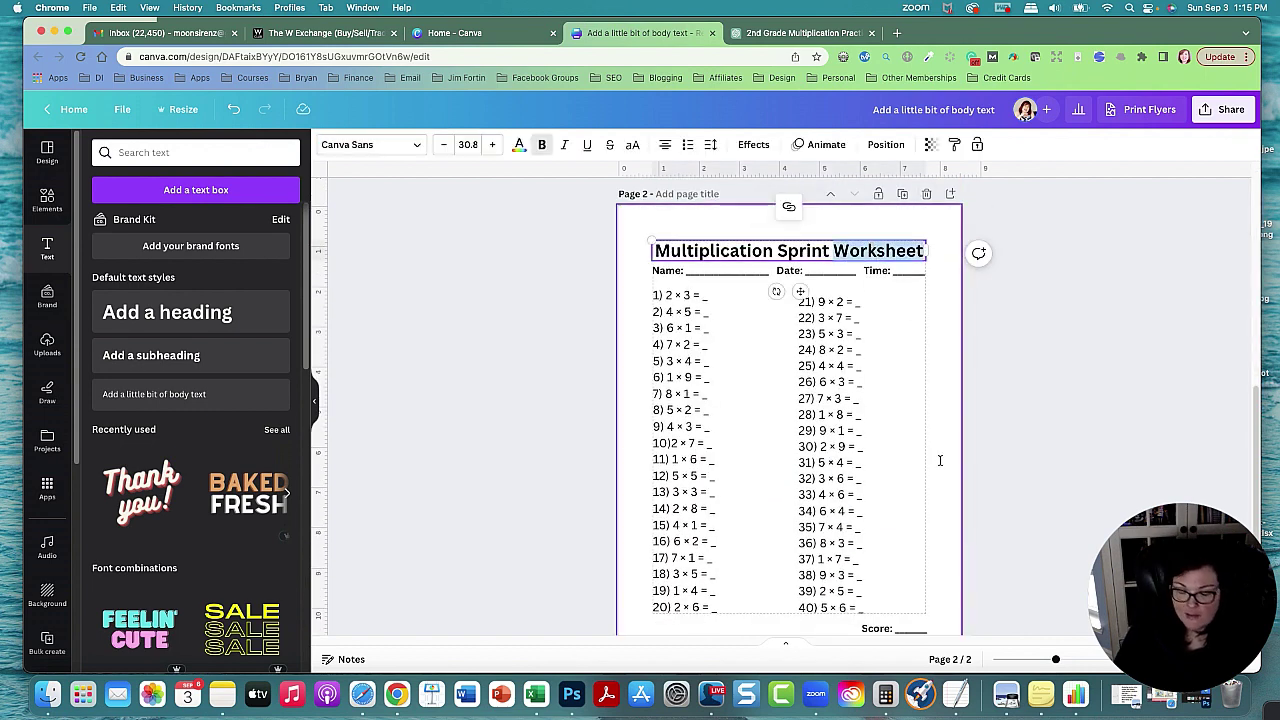
text(An s)
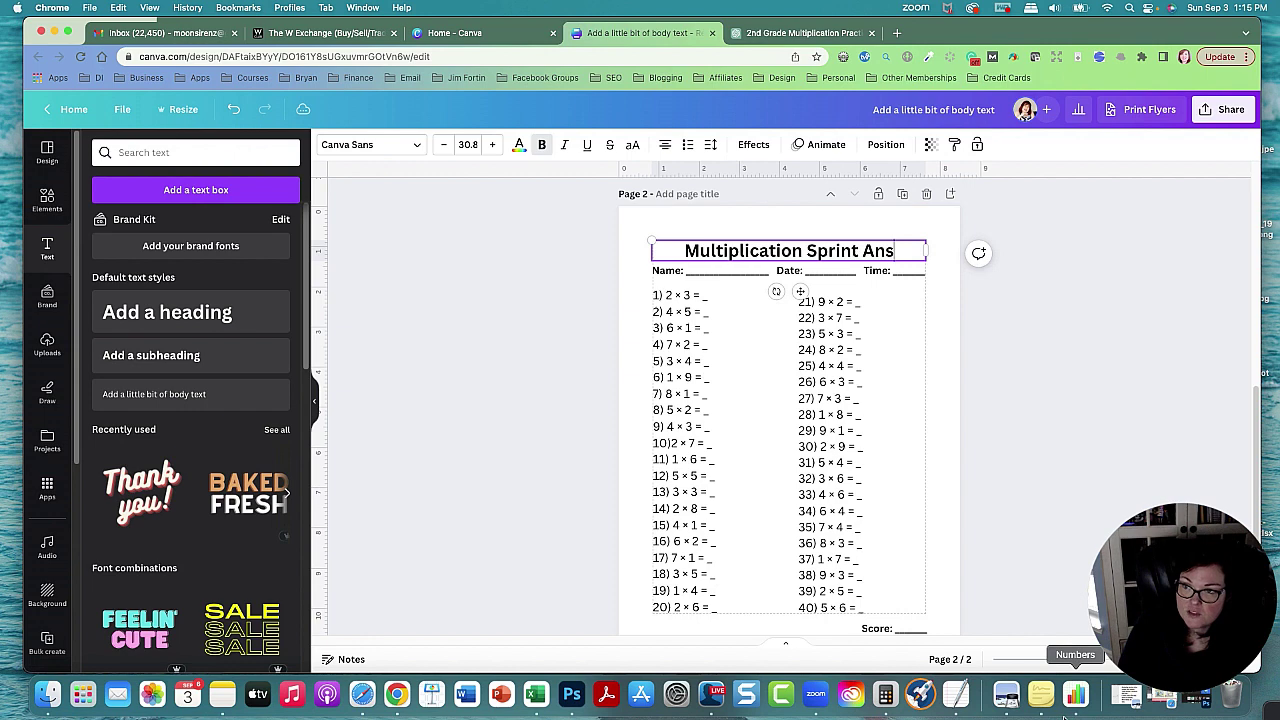
text(wer)
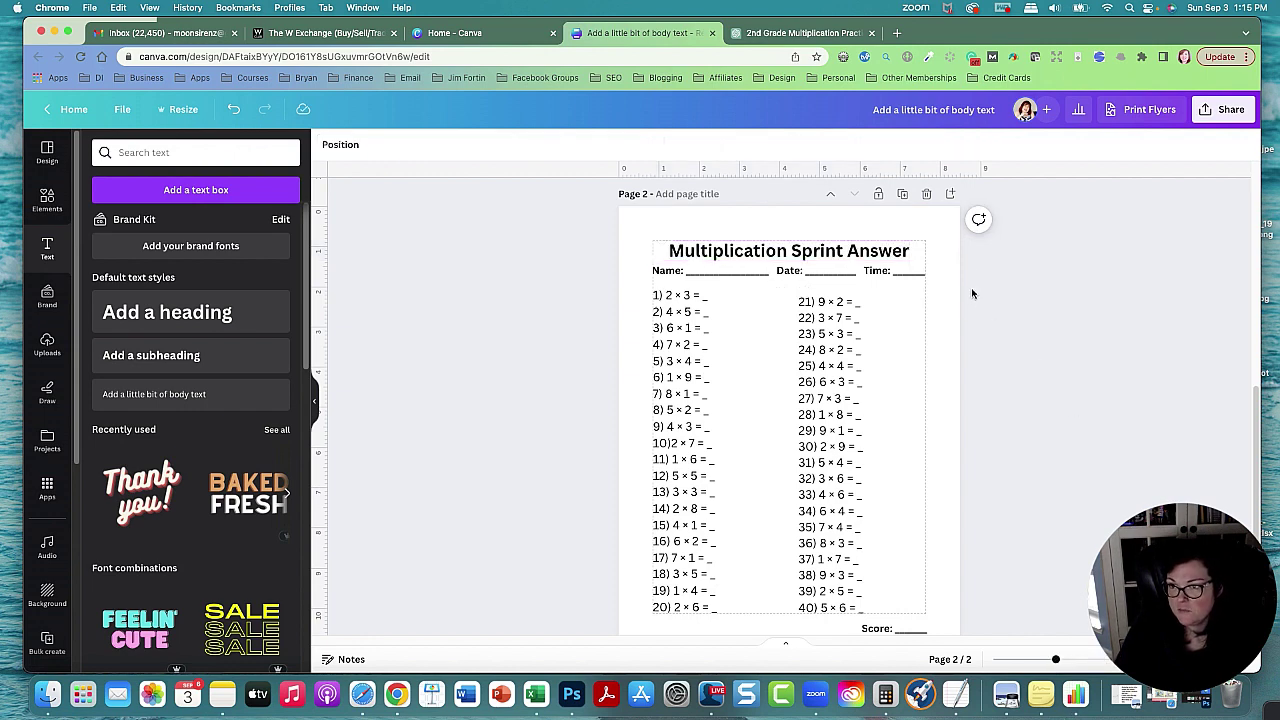
- Delete the Name, Date and Time row from the answer page
drag(971, 287, 650, 264)
key(BackSpace)
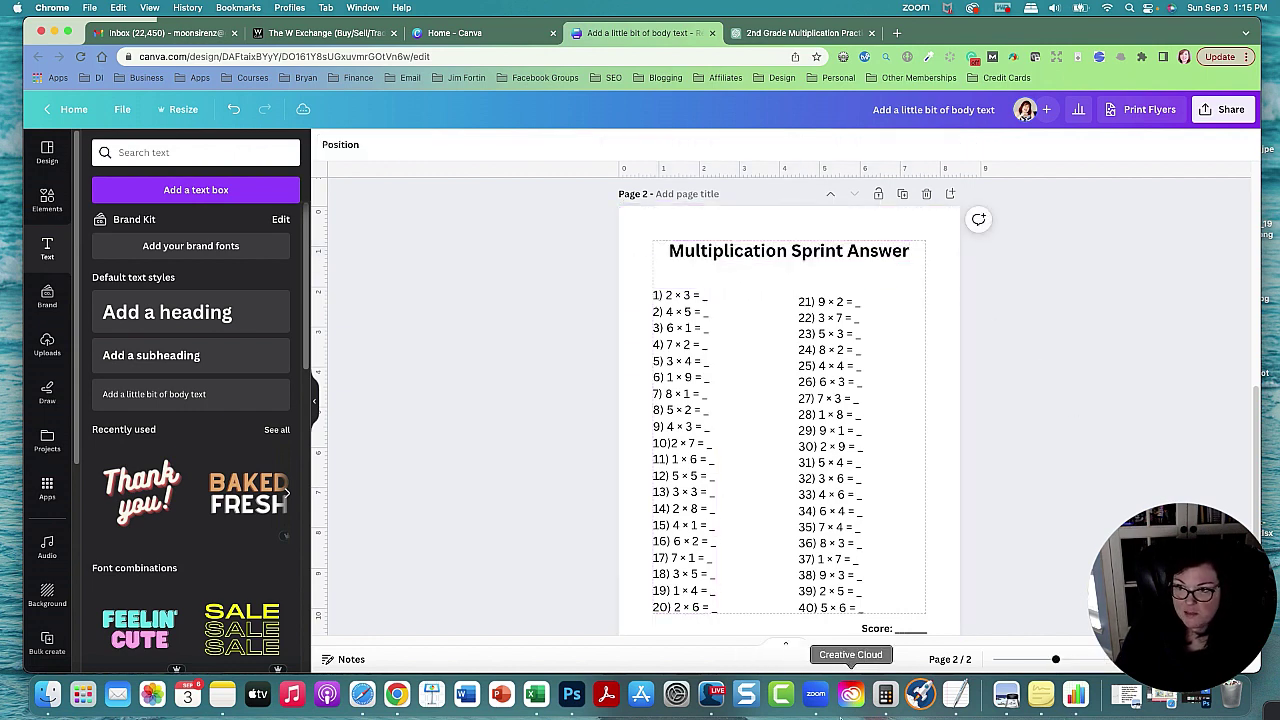
click(901, 630)
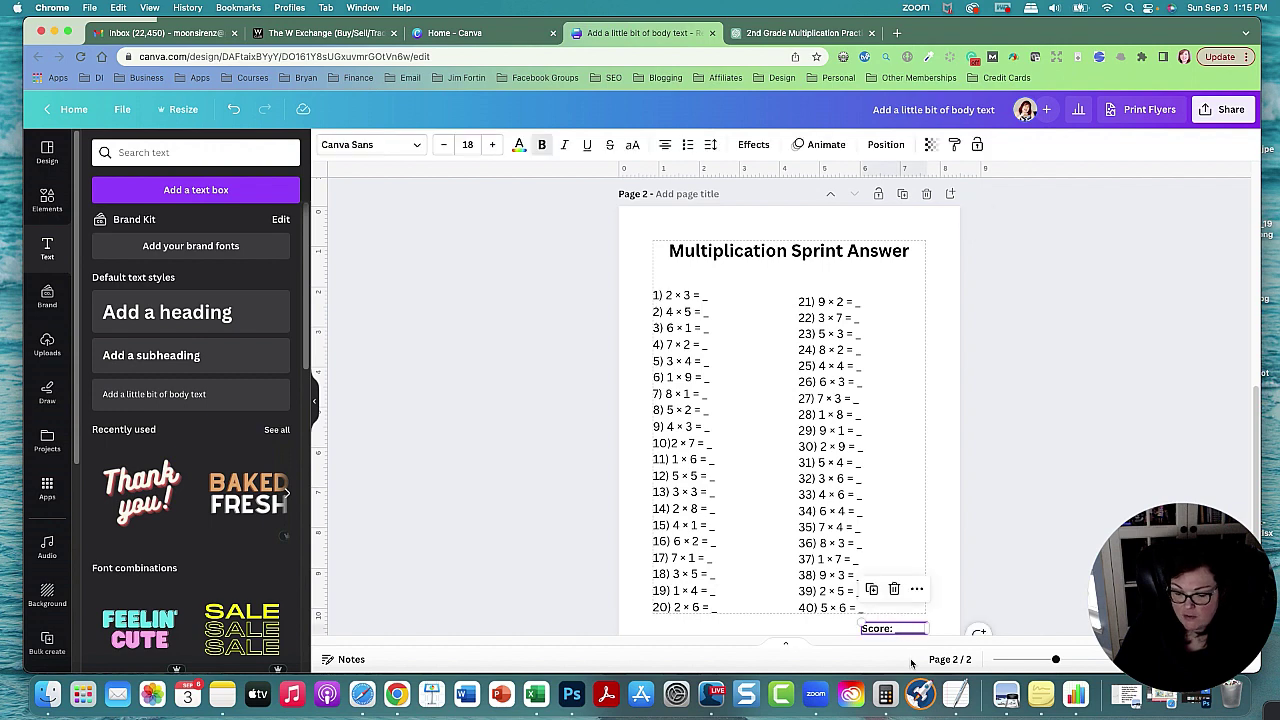
click(911, 663)
- Copy answered problems 1–20, ending 2 × 6 = 12, from ChatGPT's earlier reply
click(762, 34)
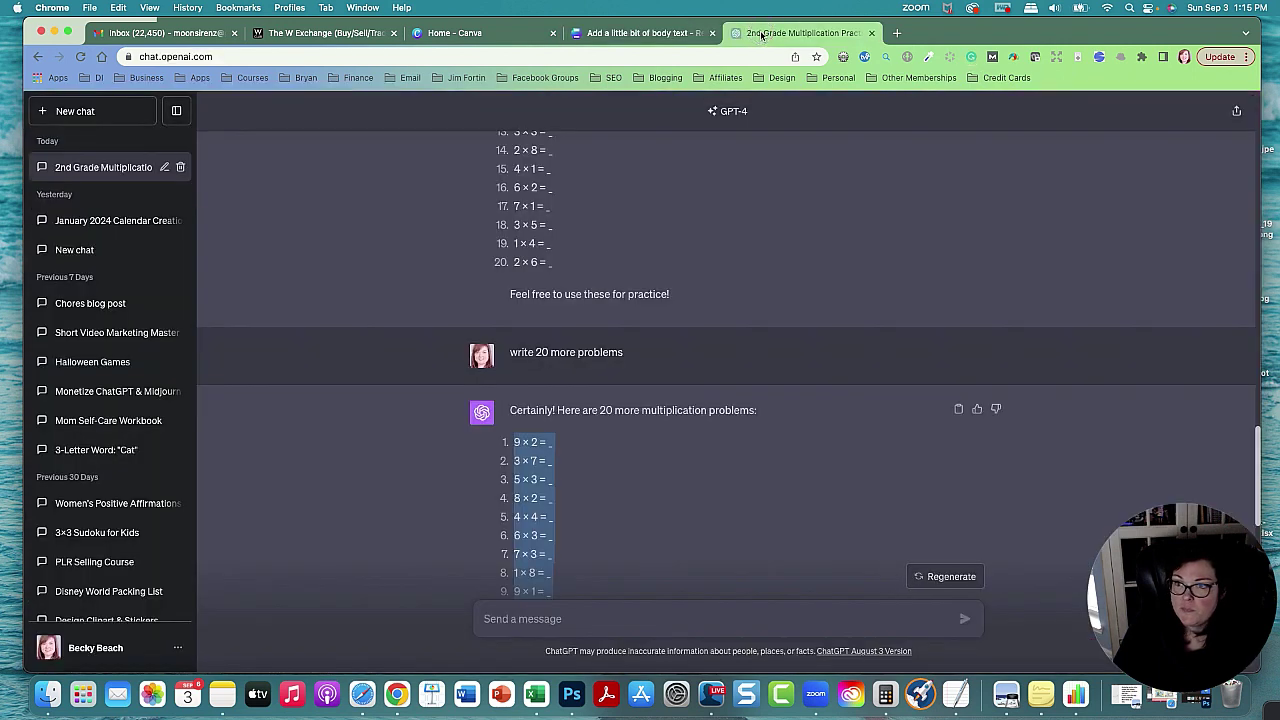
scroll(848, 360, up, 10)
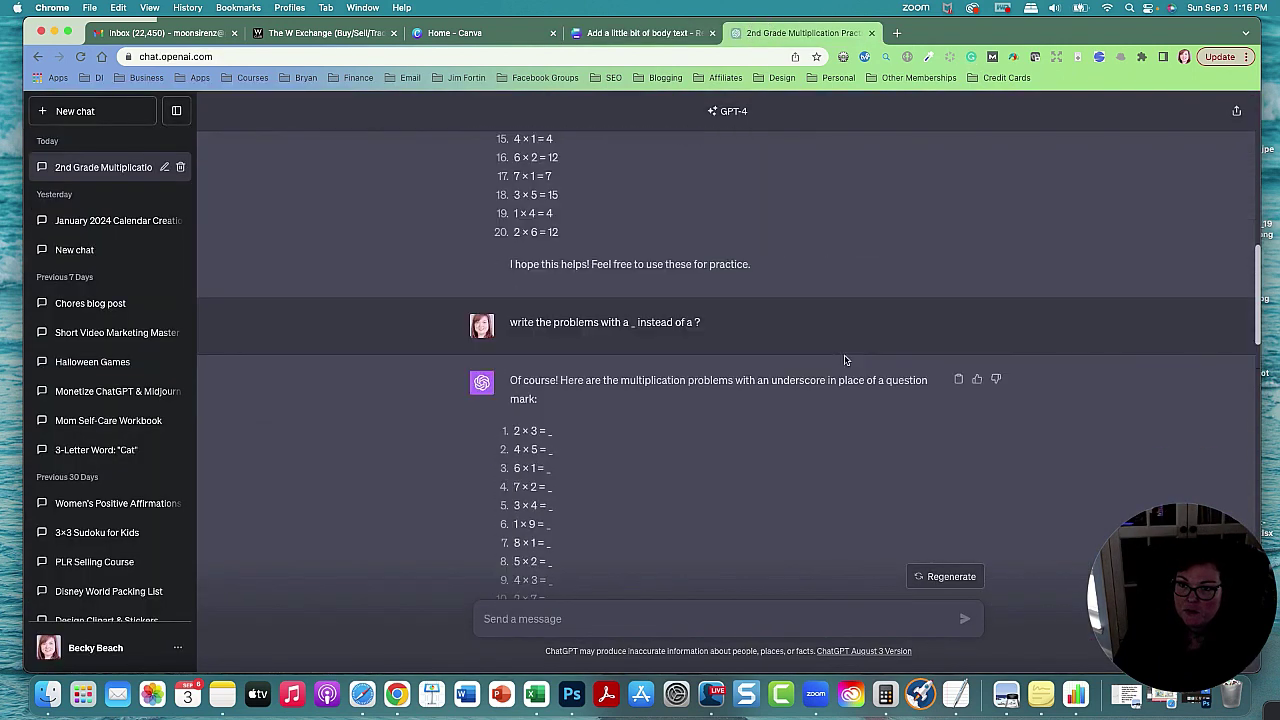
scroll(844, 360, up, 3)
drag(578, 522, 477, 166)
click(602, 222)
drag(575, 518, 507, 168)
right_click(527, 183)
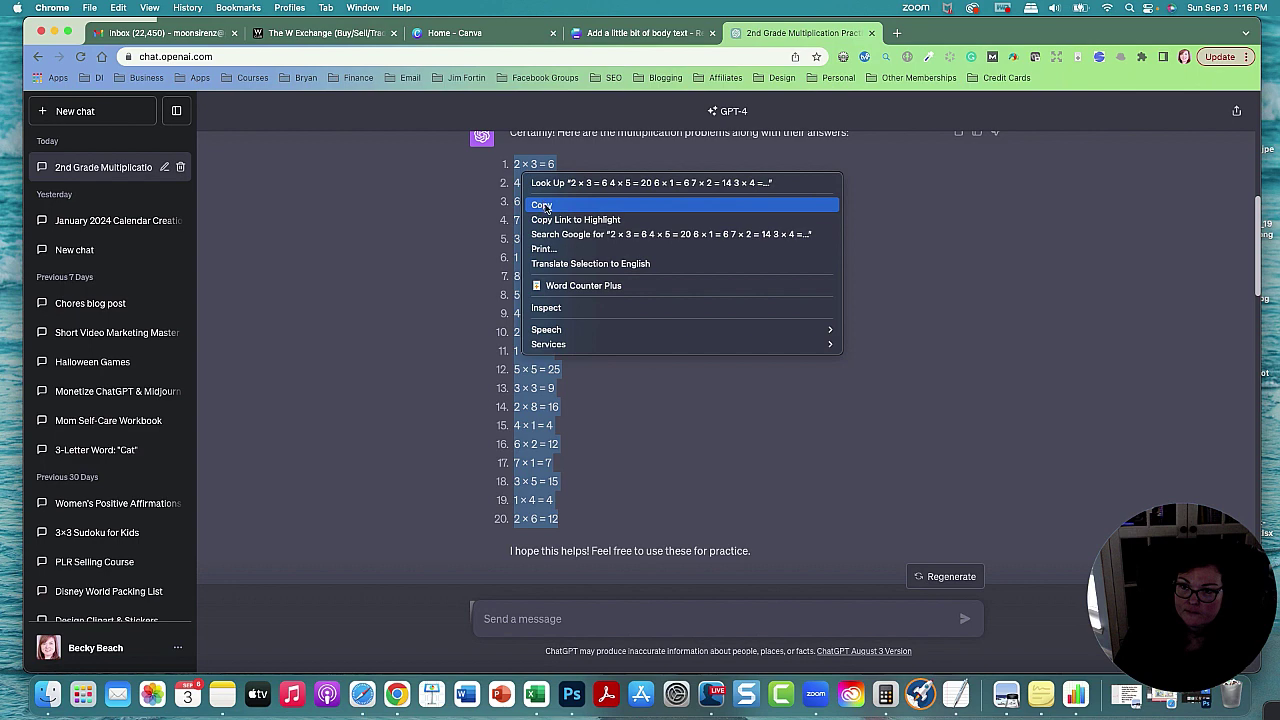
click(541, 204)
- Paste the 20 answered problems over the answer page's left column
click(630, 33)
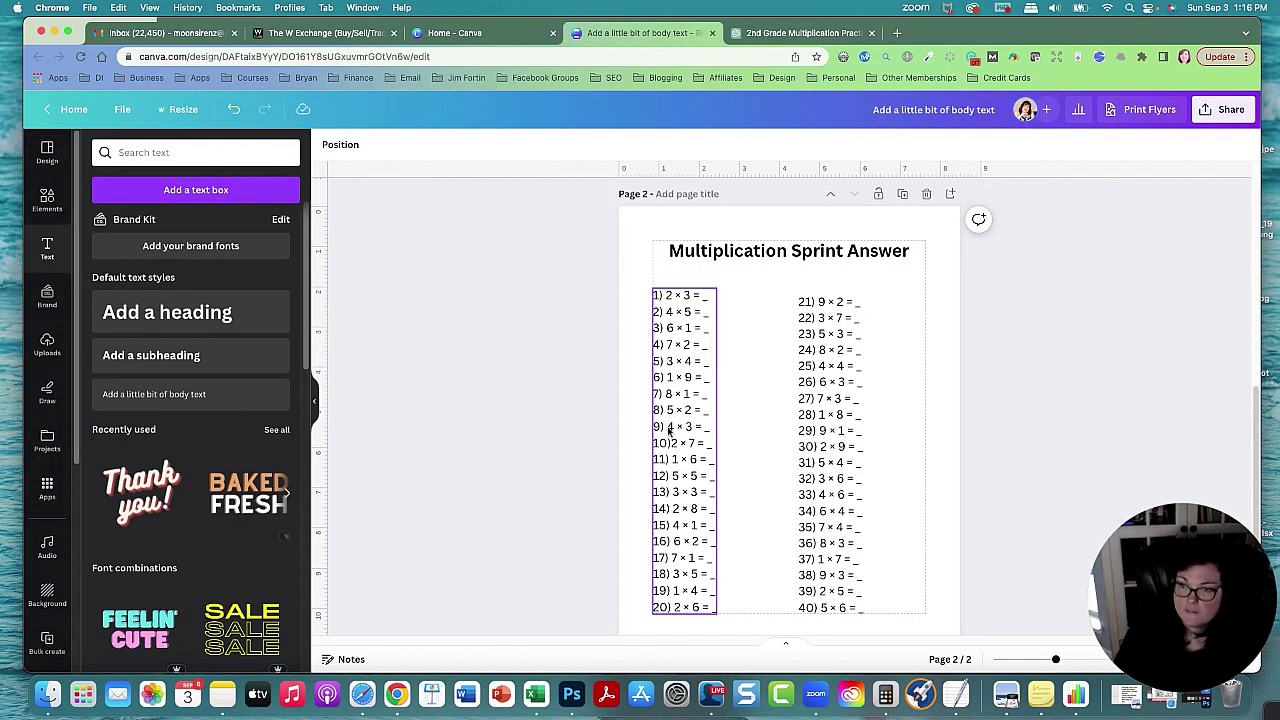
click(698, 525)
drag(708, 607, 650, 302)
right_click(688, 312)
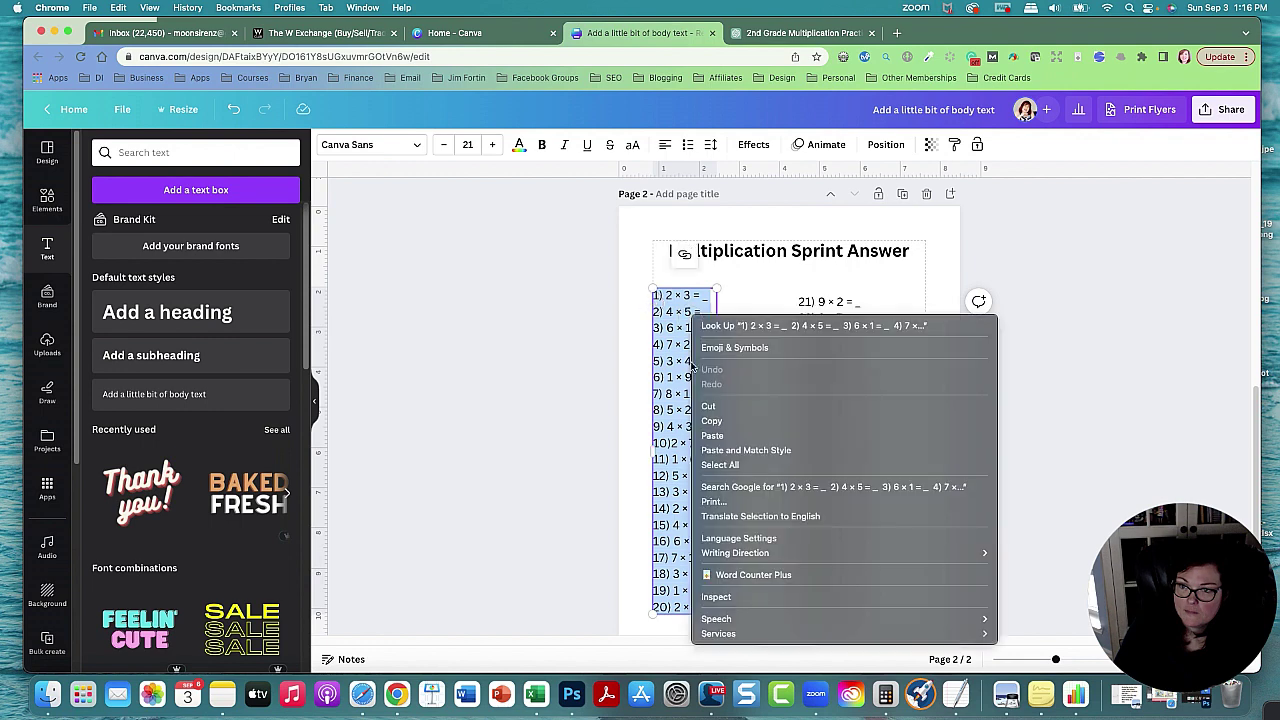
click(712, 436)
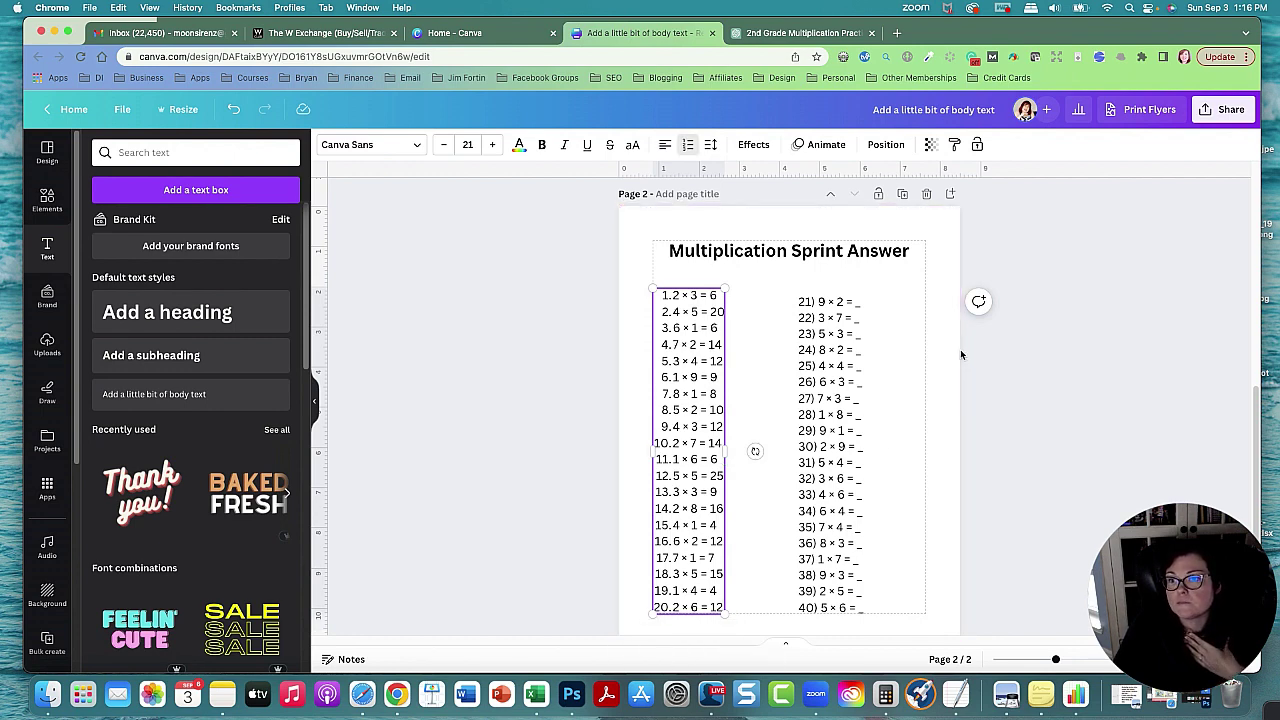
- Switch the left column's answer list from numbering to bullets
click(688, 146)
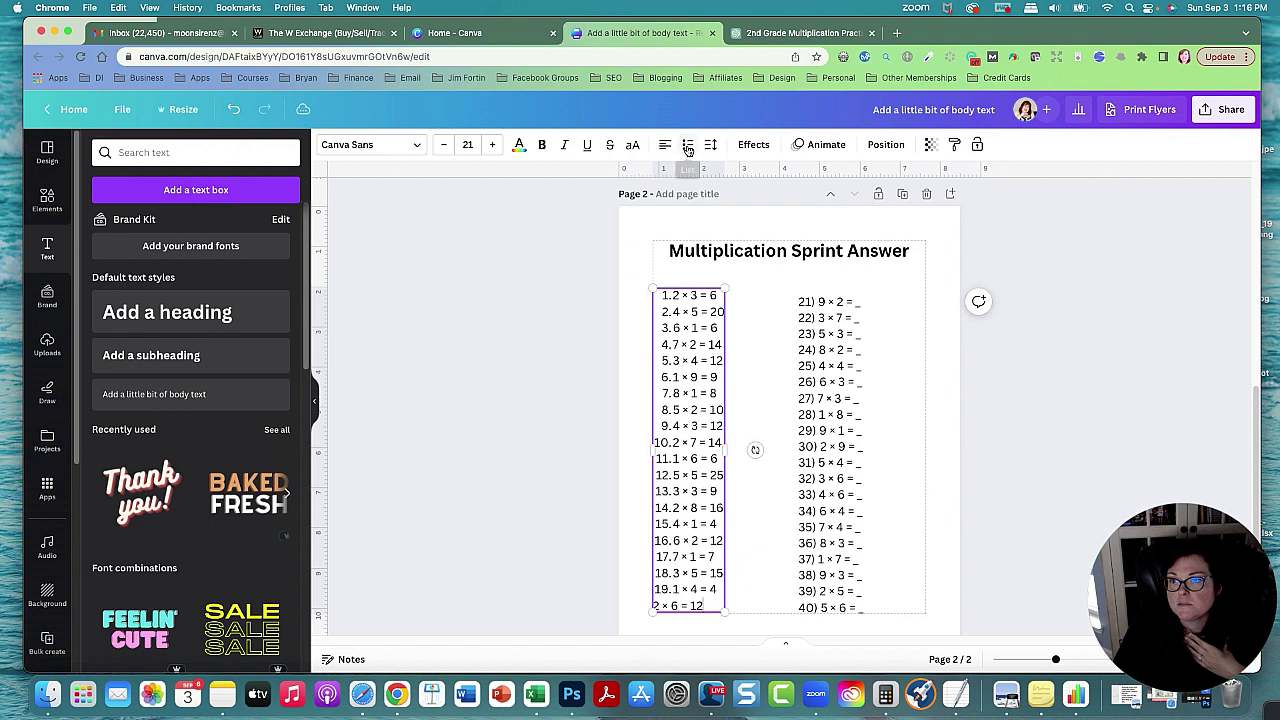
click(688, 146)
click(688, 146)
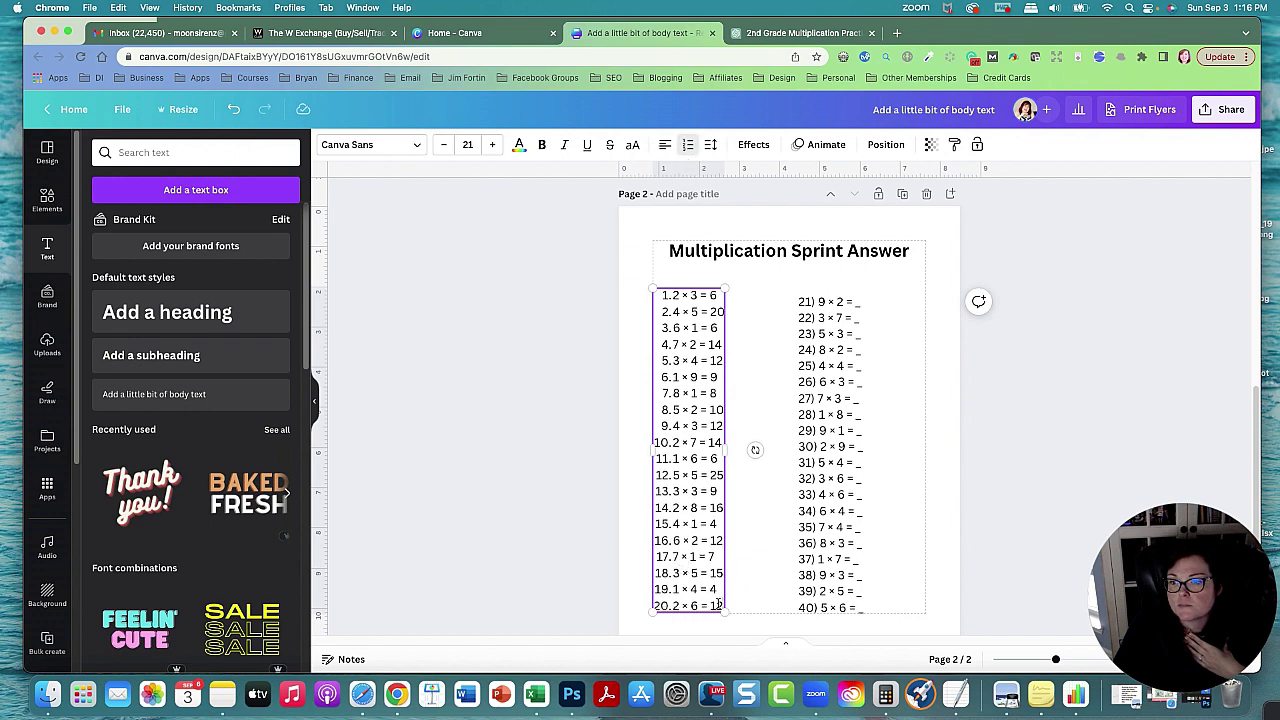
drag(720, 607, 620, 235)
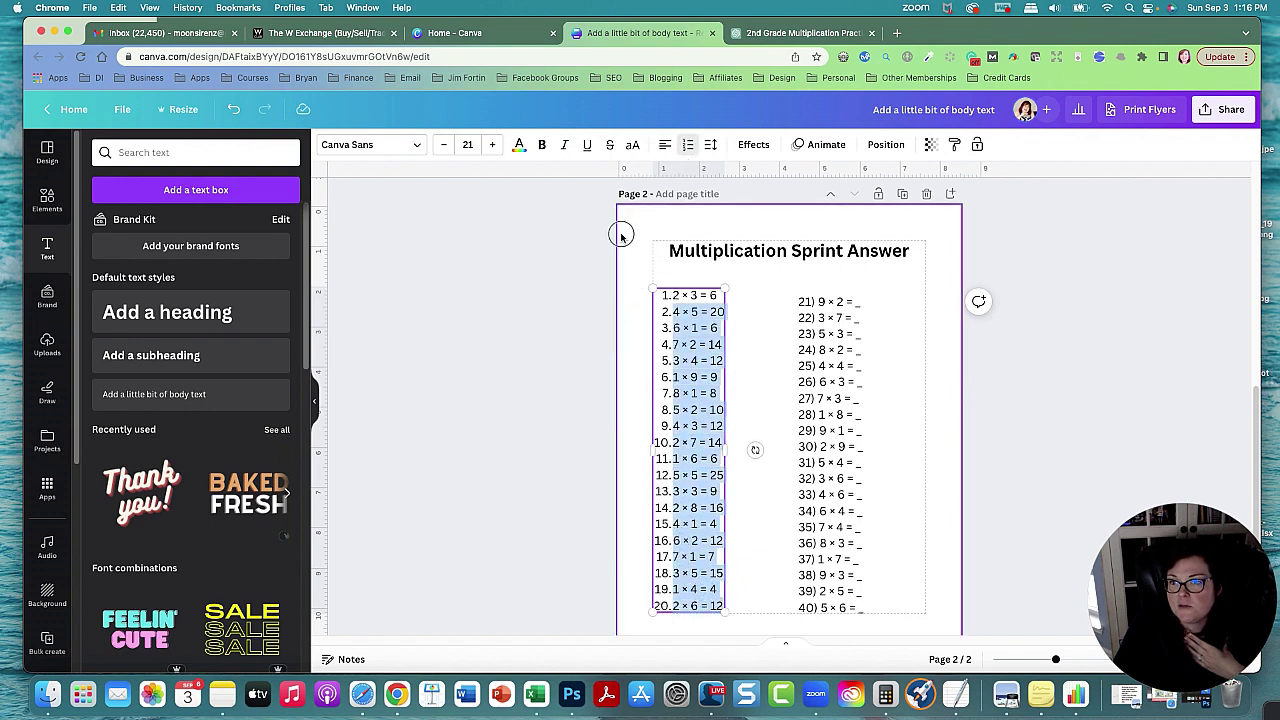
click(694, 149)
click(690, 147)
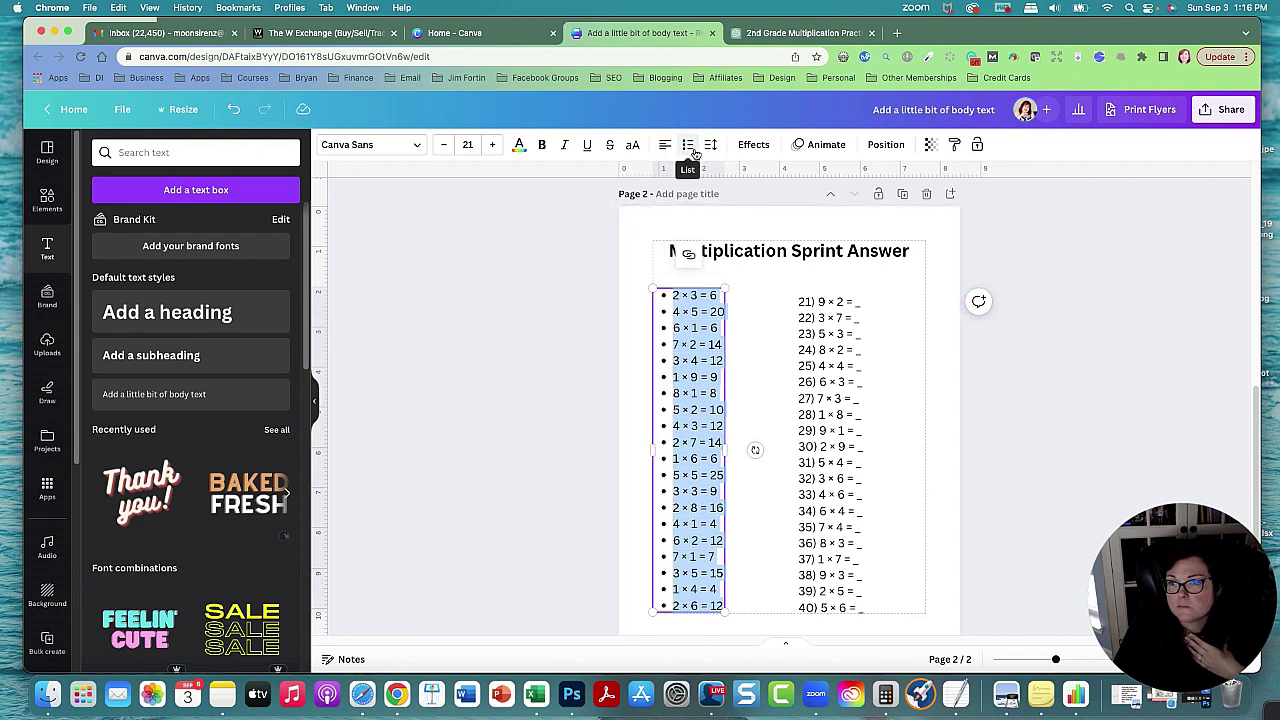
click(528, 441)
- Copy the second set of 20 answers from the ChatGPT conversation
click(763, 30)
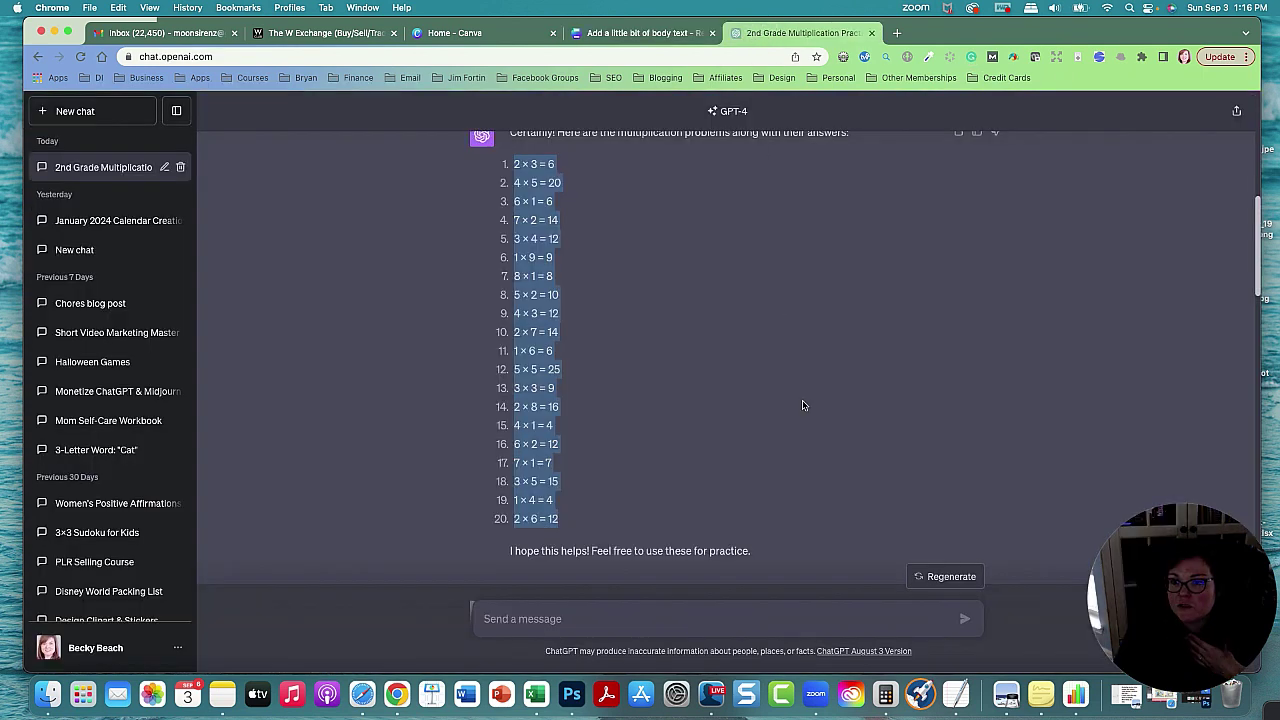
scroll(810, 410, down, 10)
scroll(826, 425, down, 15)
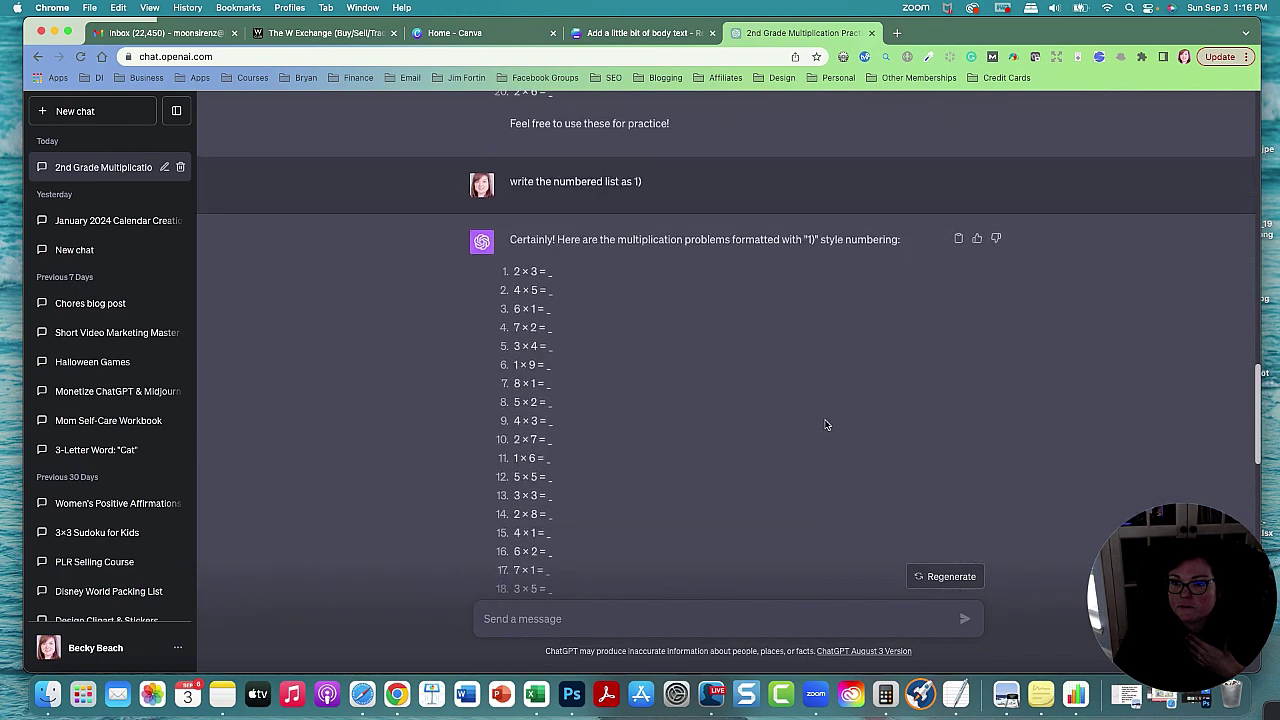
scroll(826, 425, down, 5)
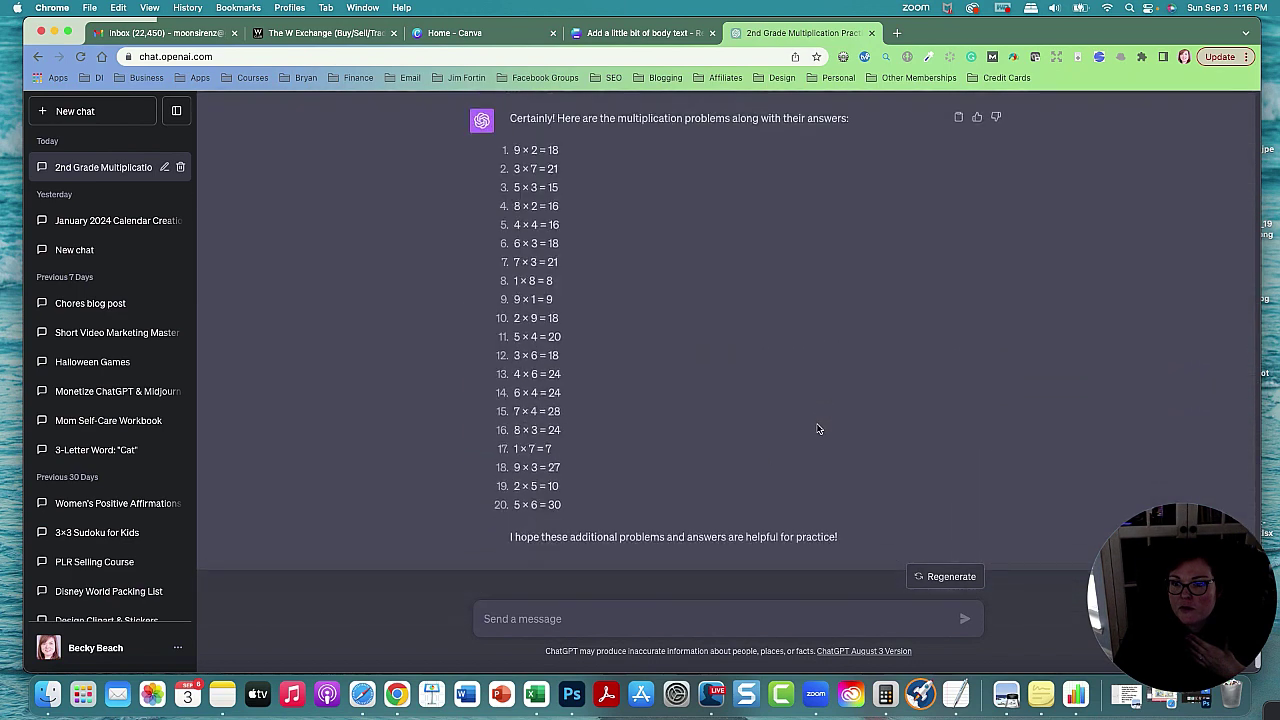
drag(598, 505, 503, 152)
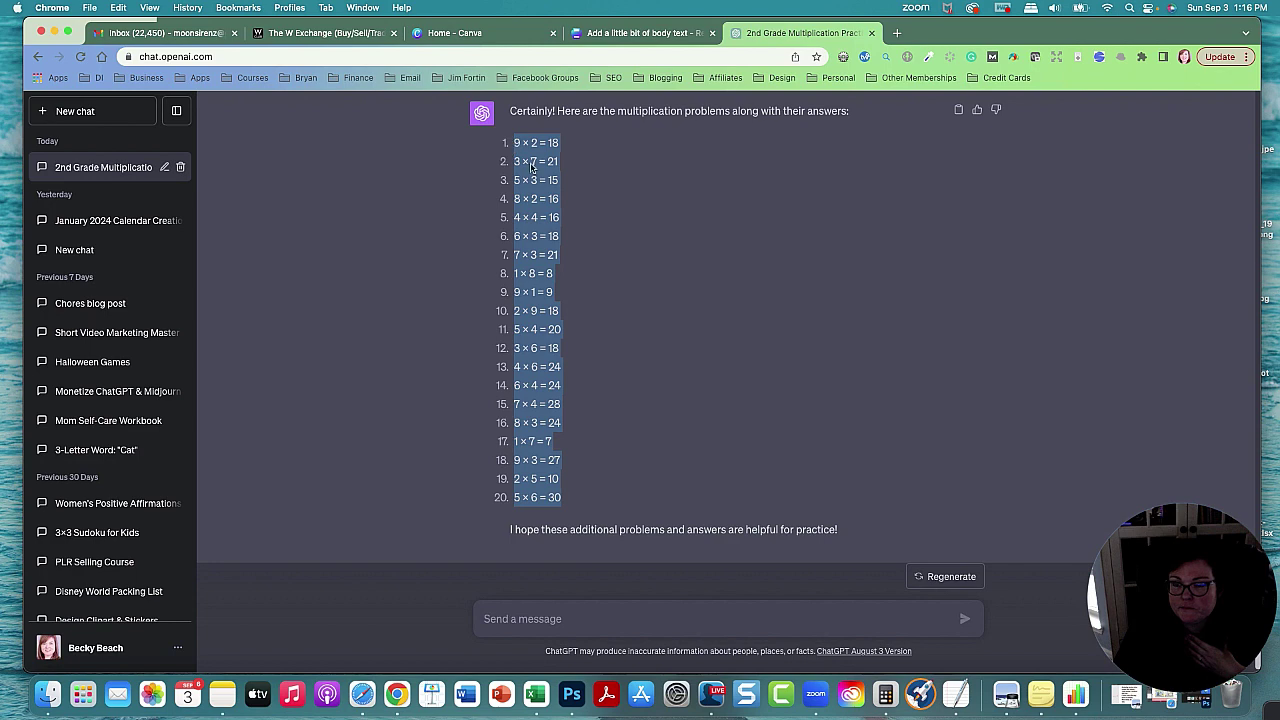
right_click(531, 165)
click(560, 196)
- Paste those answers over the blank problems in the right column of the answers page
click(600, 33)
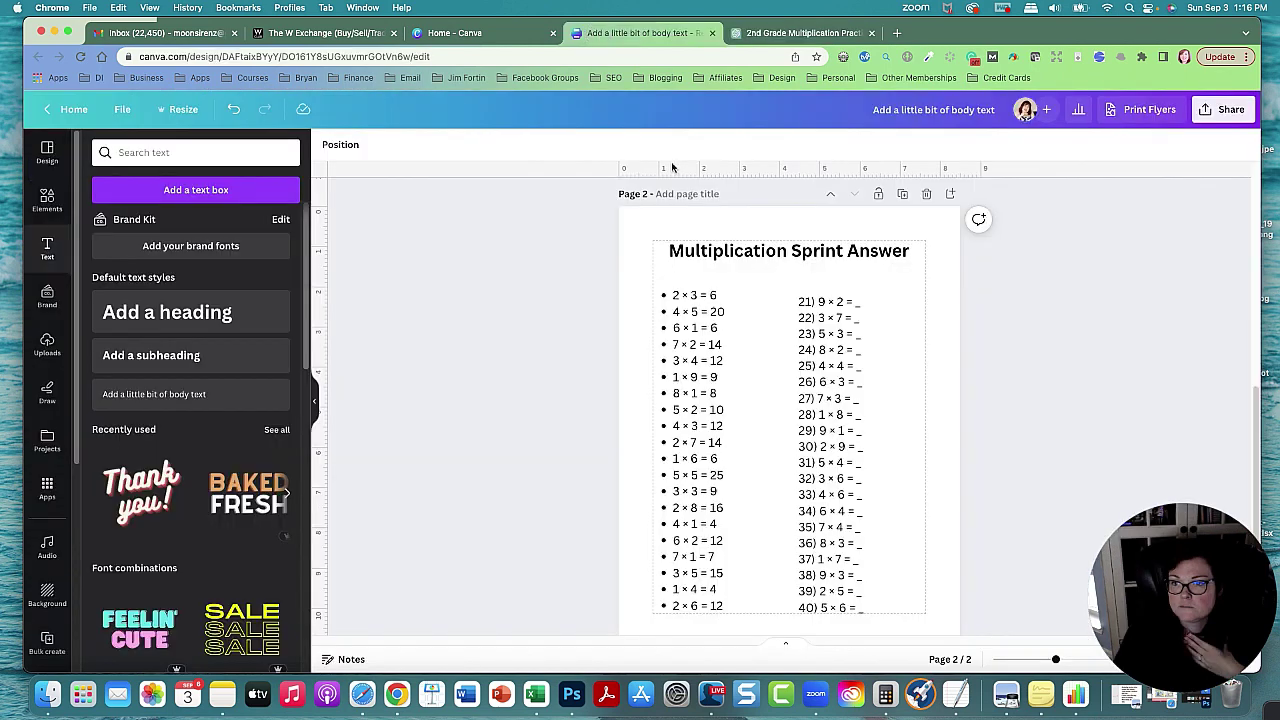
click(829, 478)
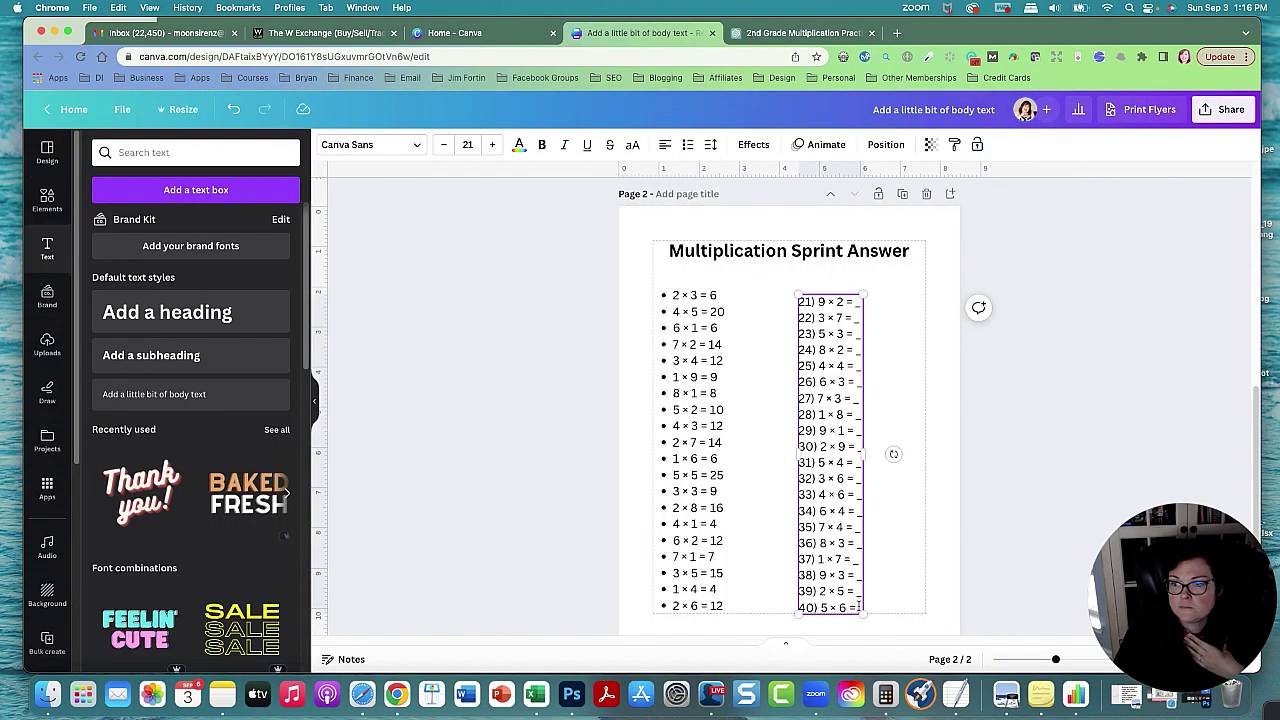
drag(858, 607, 767, 200)
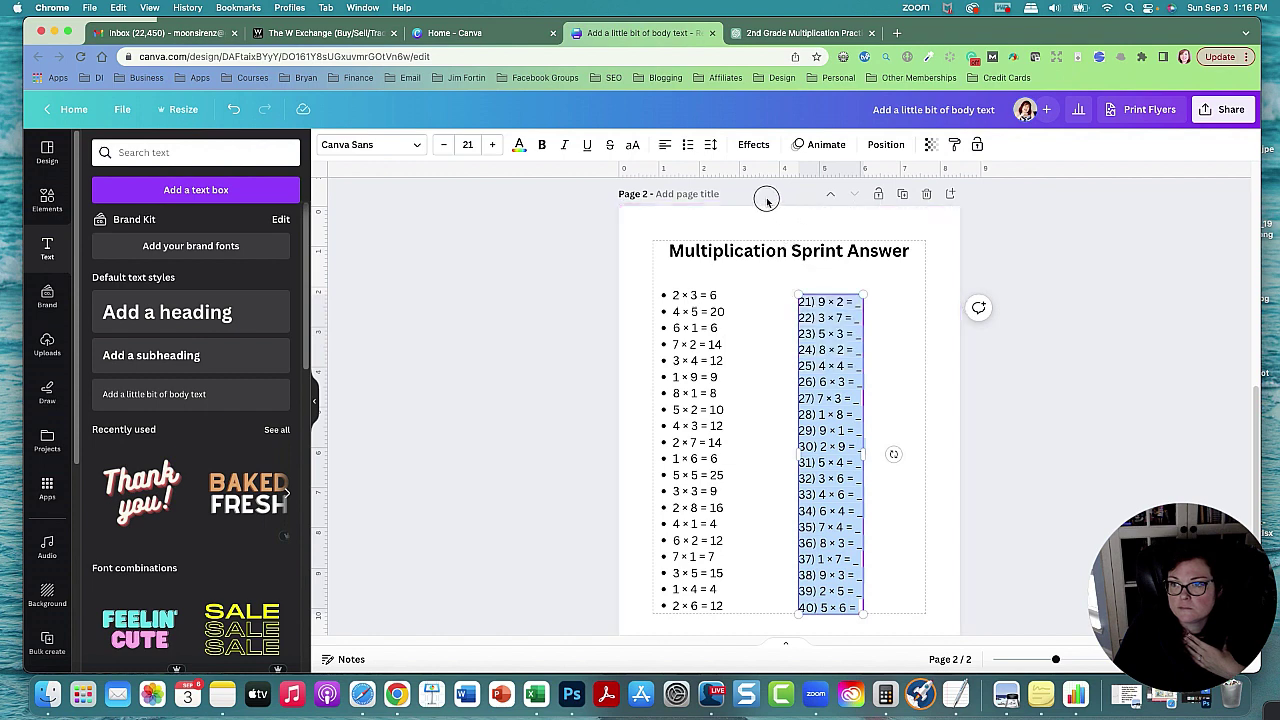
right_click(829, 352)
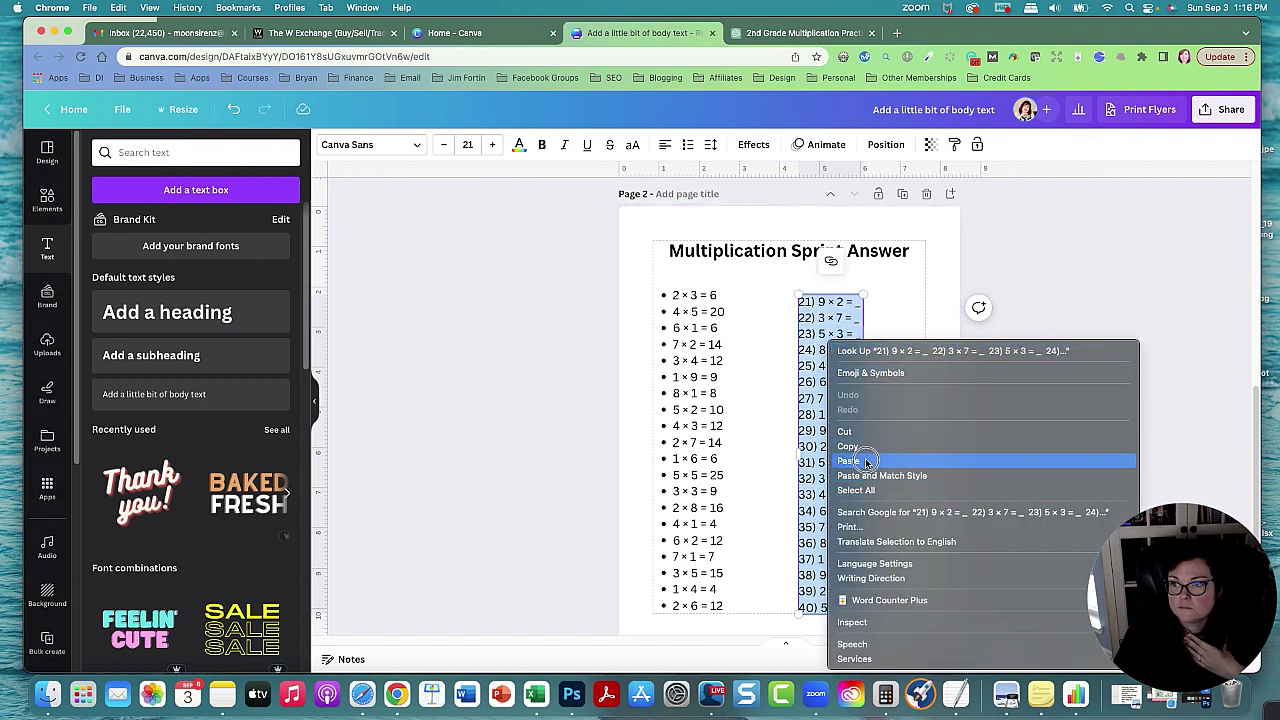
click(868, 462)
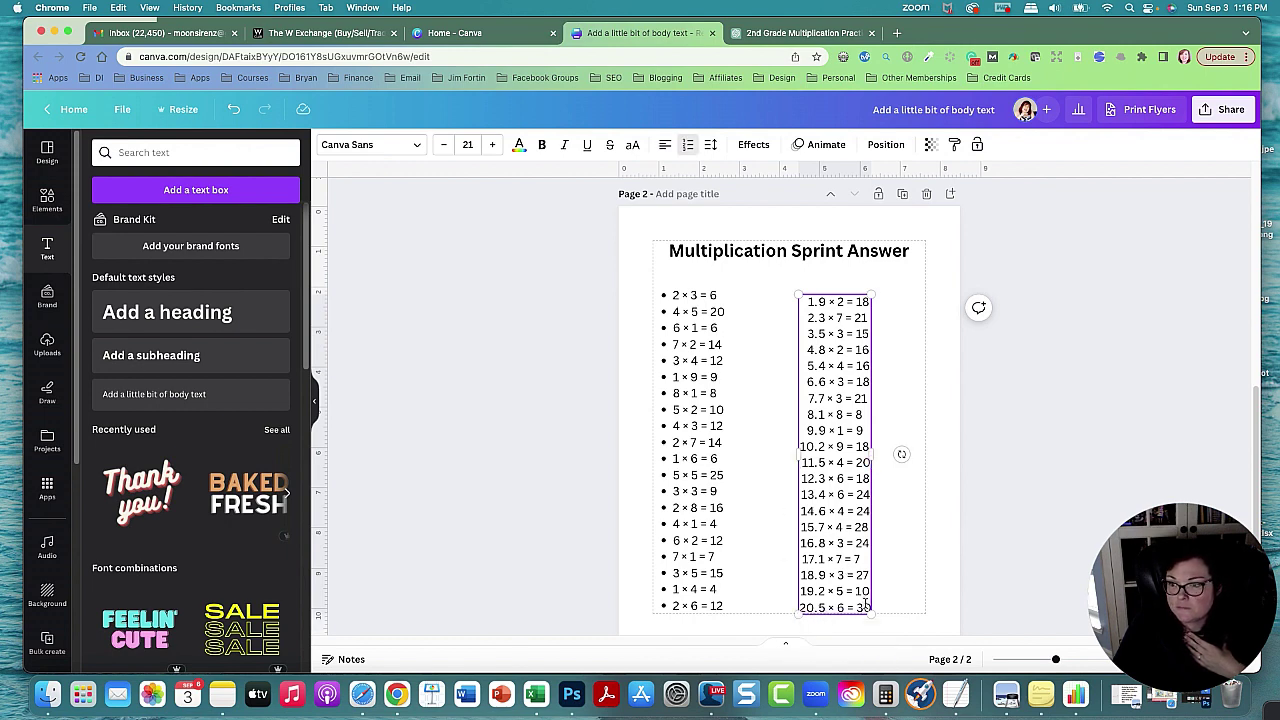
- Swap the right column's numbering for bullets, from 9 × 2 = 18 to 5 × 6 = 30
drag(870, 606, 818, 302)
click(687, 144)
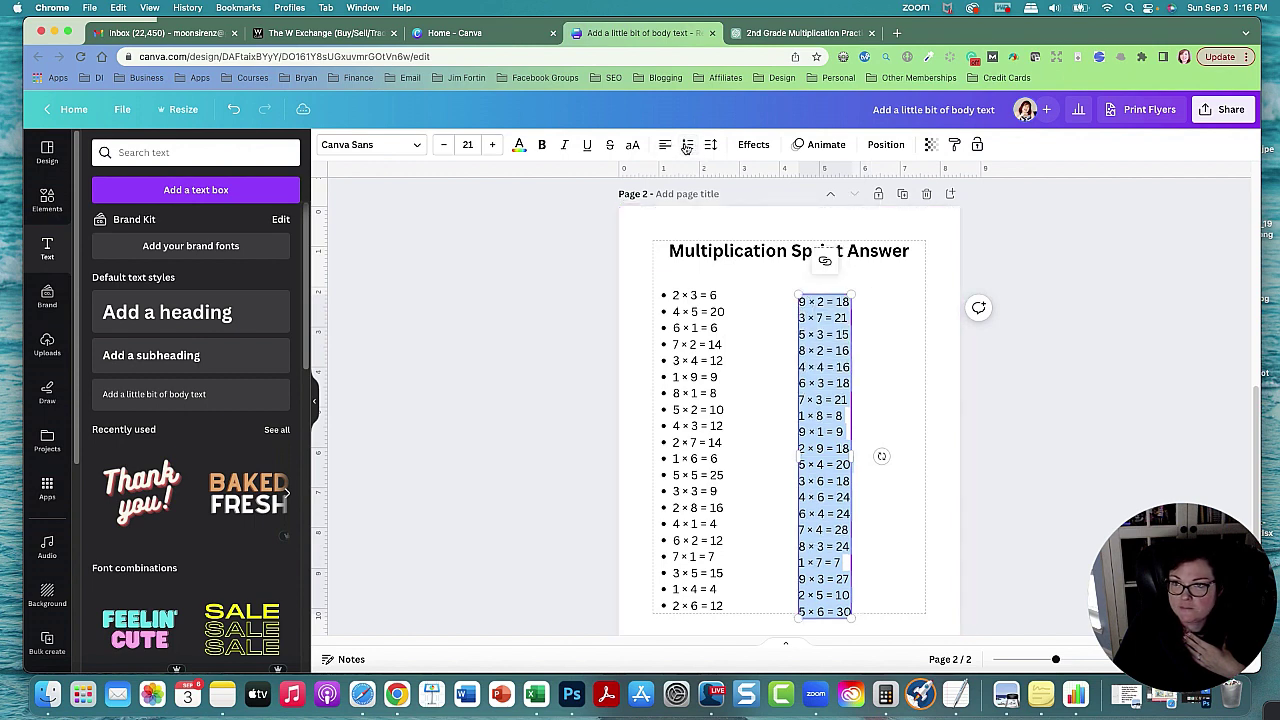
click(687, 145)
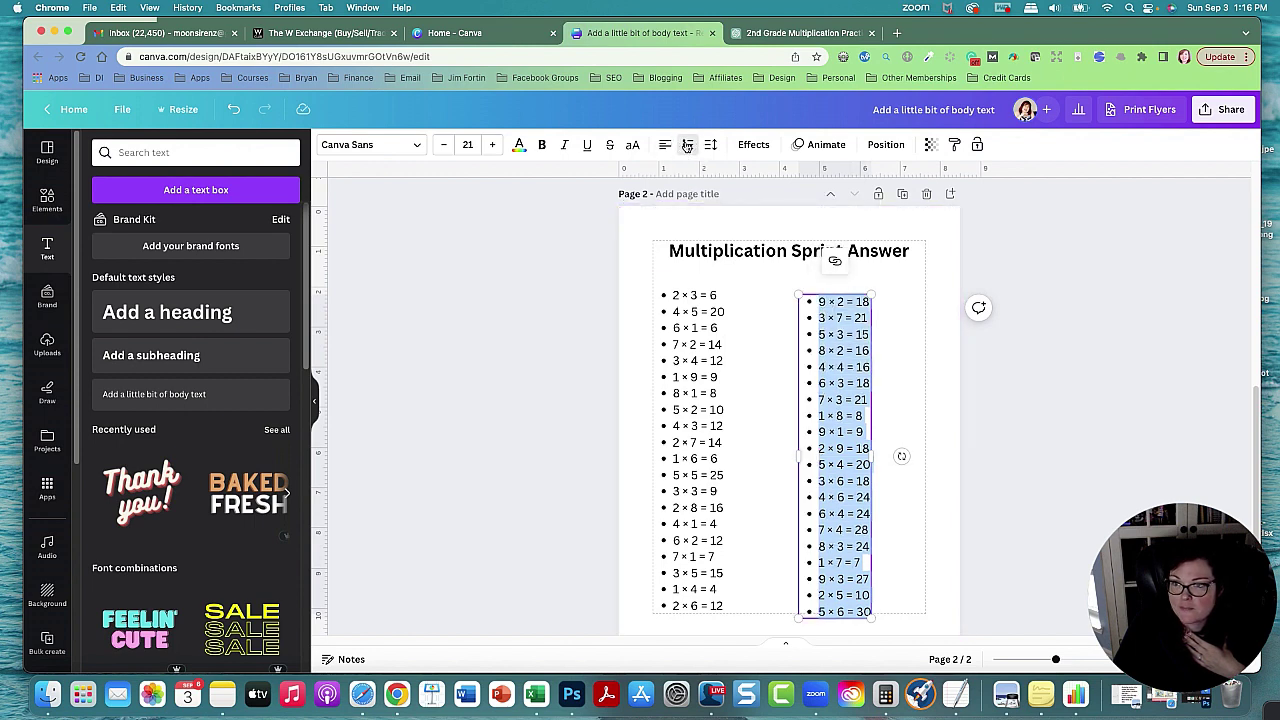
click(1136, 373)
- Add an 's' so the page 2 title reads 'Multiplication Sprint Answers'
click(815, 250)
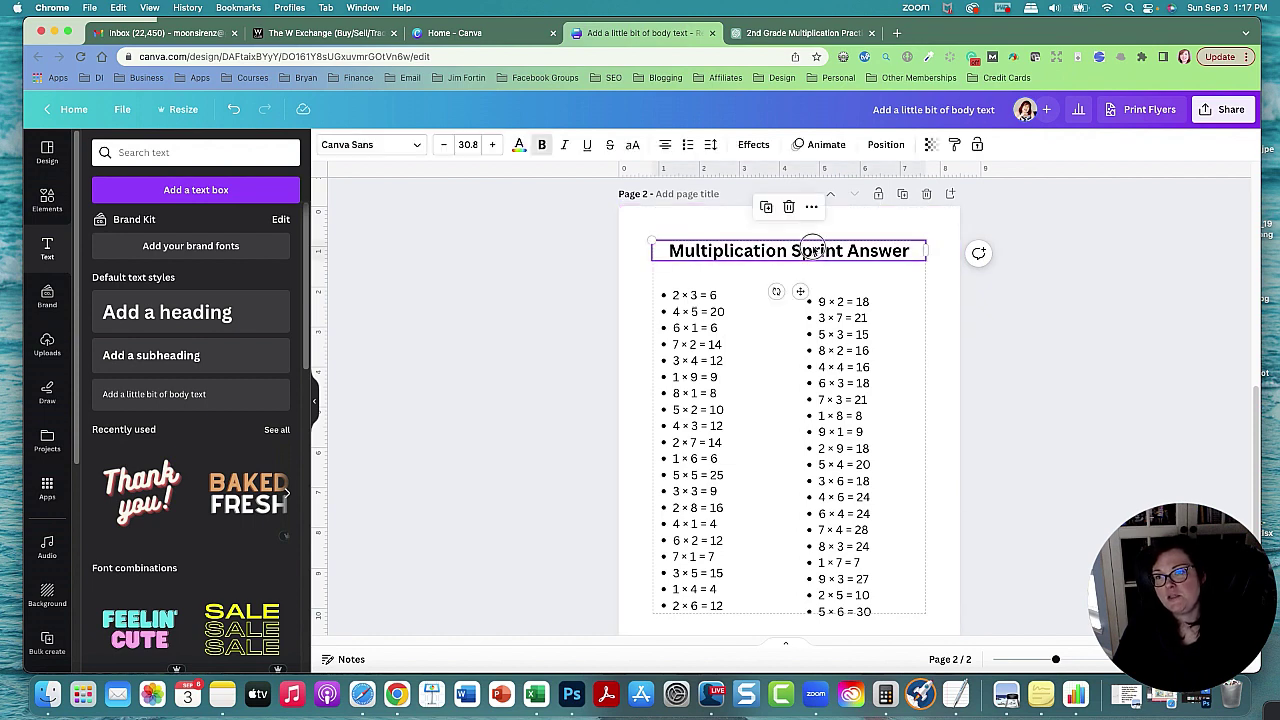
click(1160, 301)
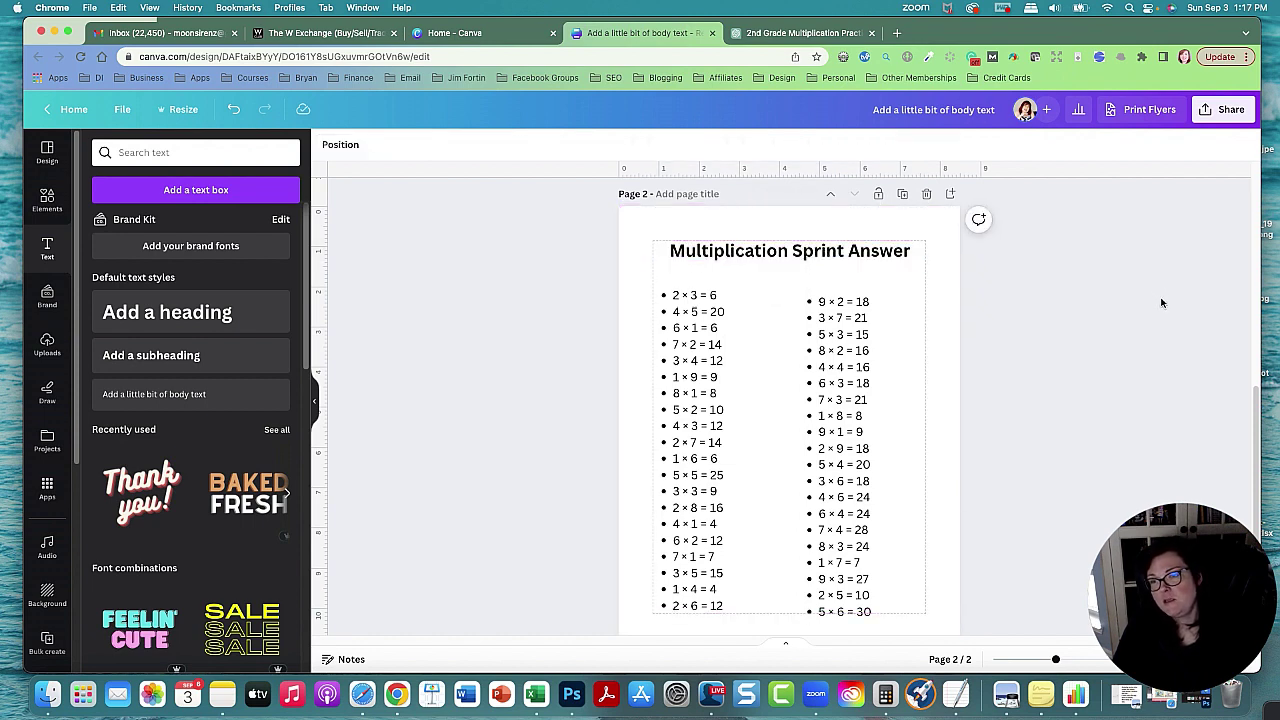
click(924, 254)
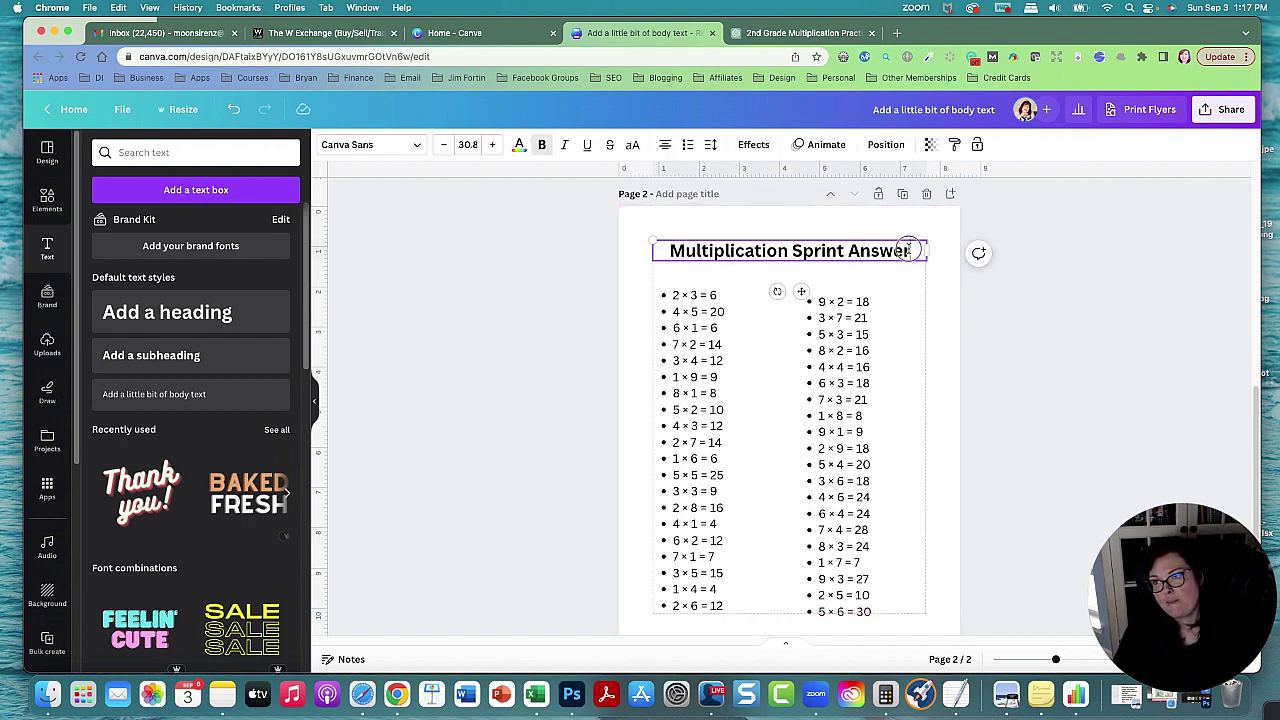
click(928, 254)
text(s)
click(1142, 342)
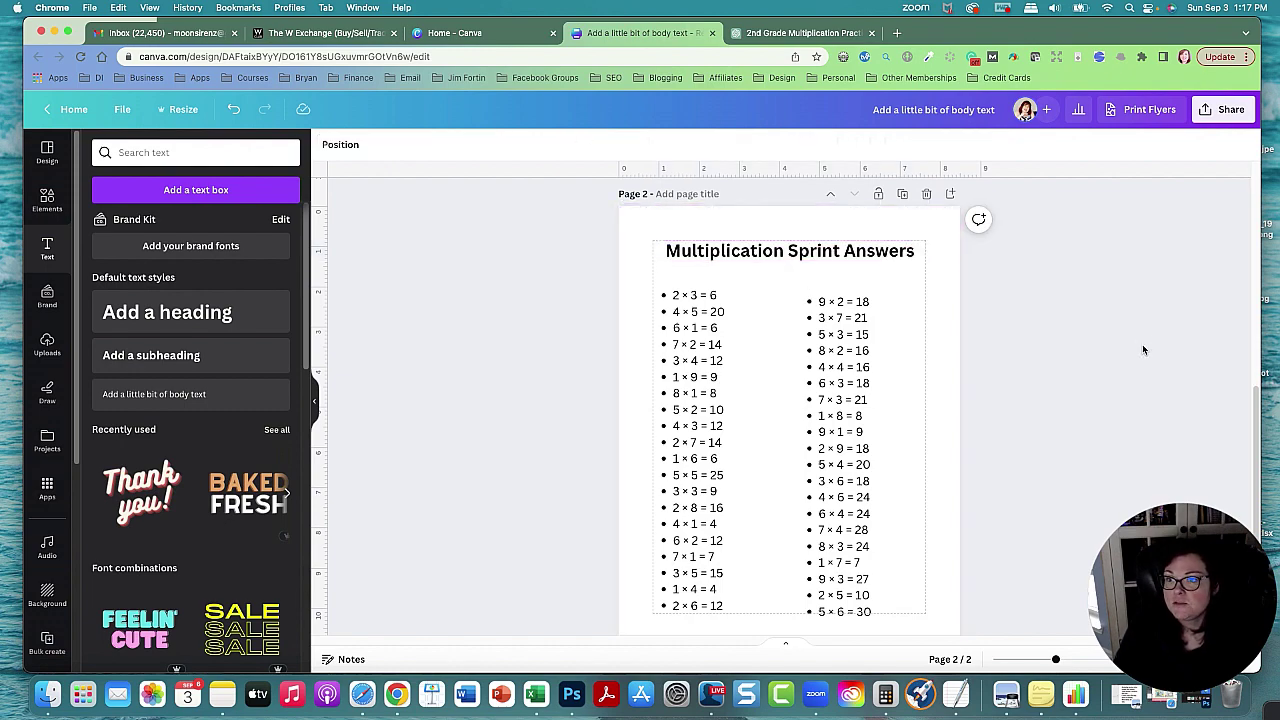
- Scroll through the worksheet page and the answer key page to review them
scroll(1146, 357, down, 2)
scroll(1147, 358, up, 8)
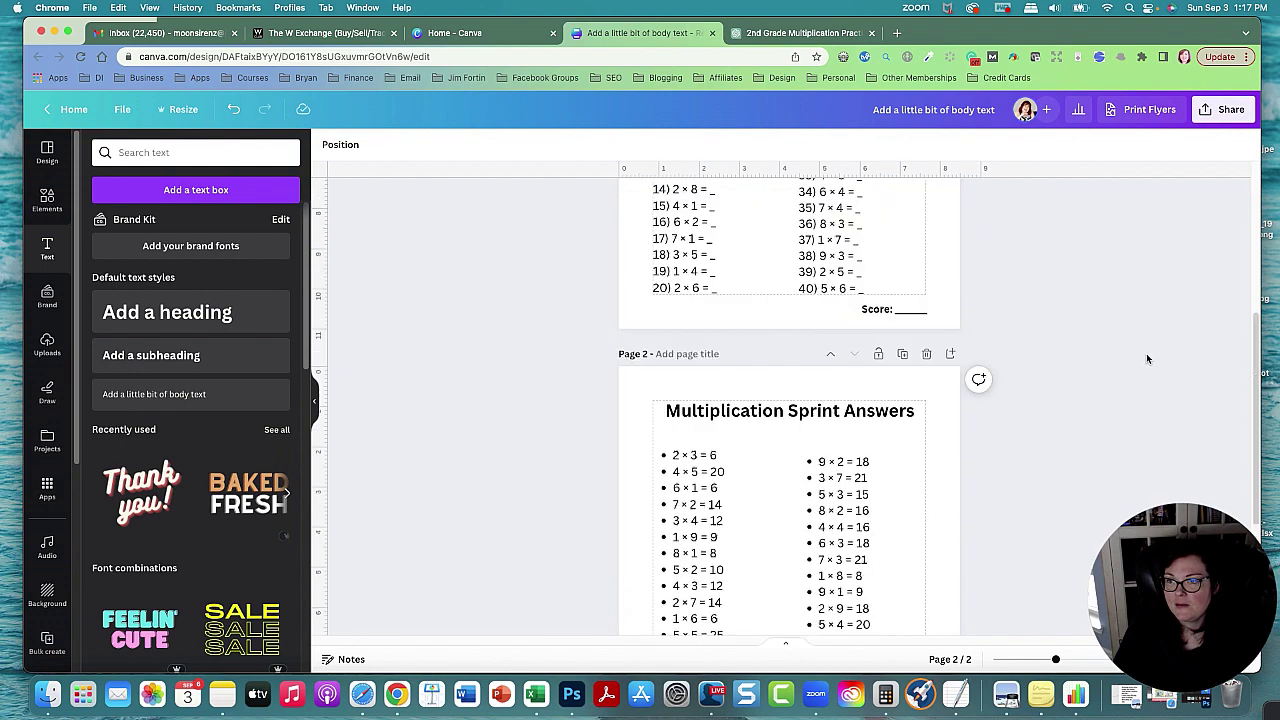
scroll(1147, 358, up, 2)
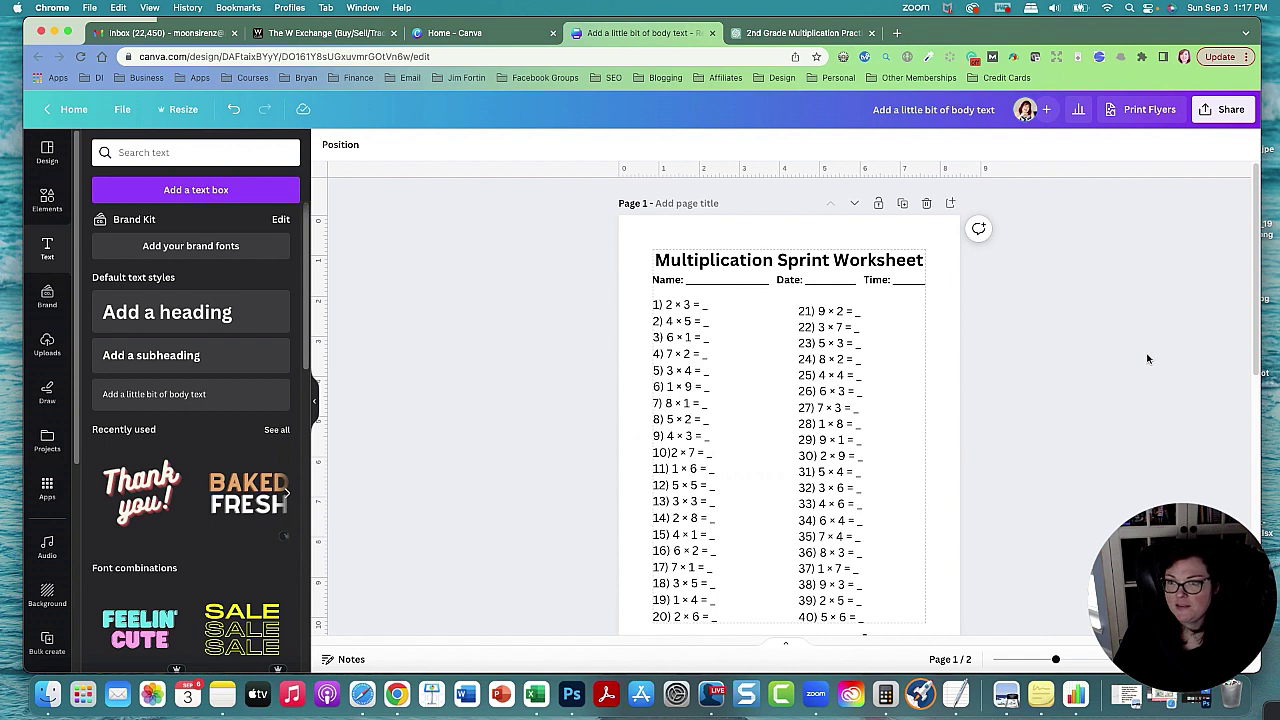
scroll(1147, 358, down, 6)
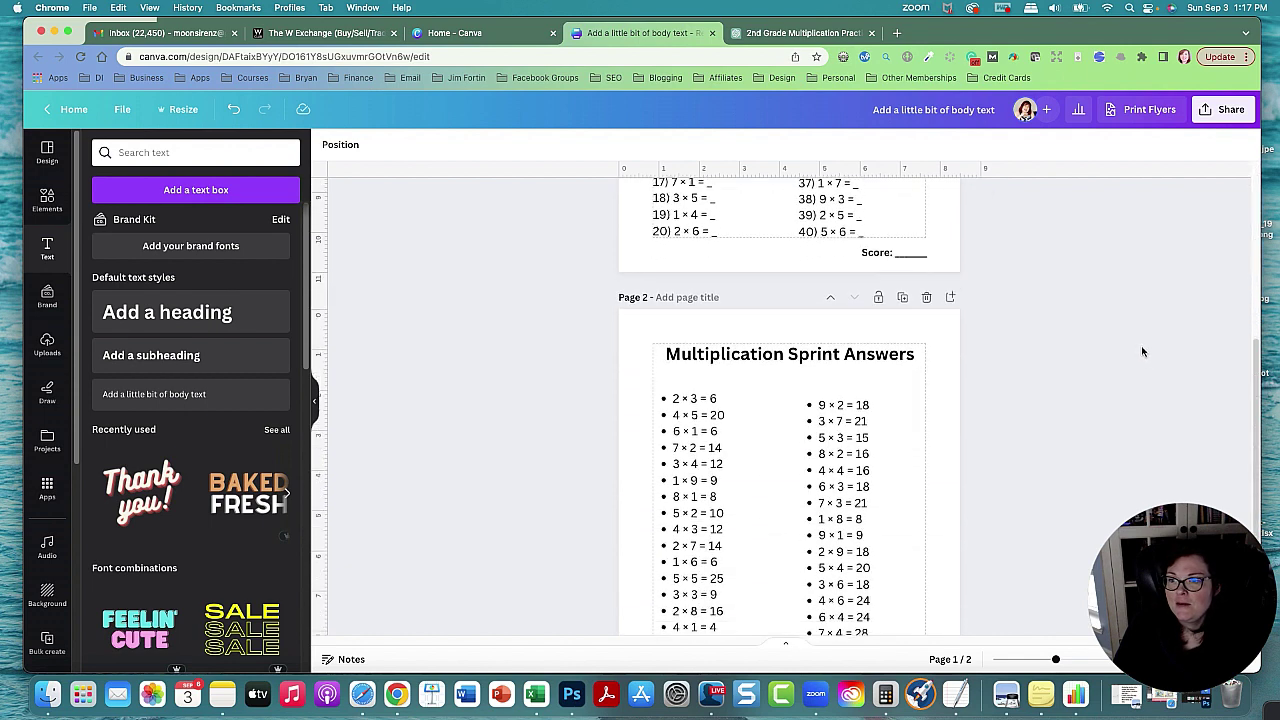
scroll(1147, 352, up, 6)
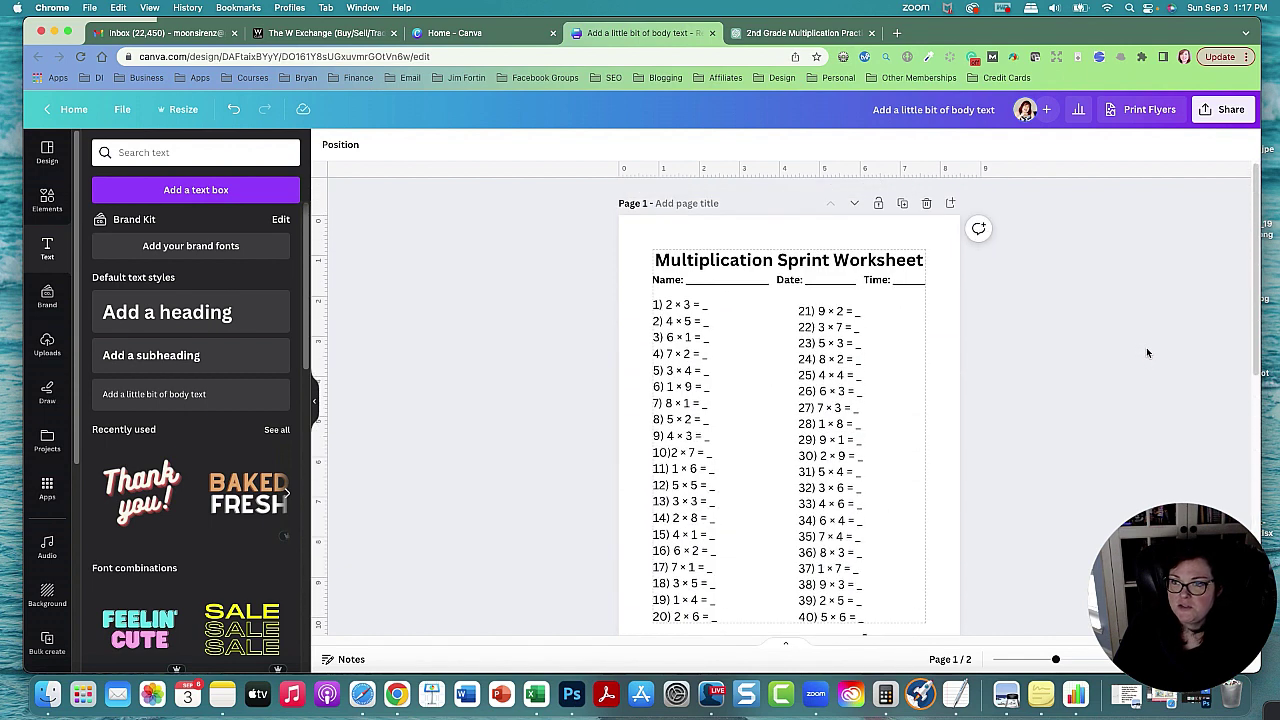
- Go to teacherspayteachers.com in a new tab and open My Store
click(895, 33)
text(teac)
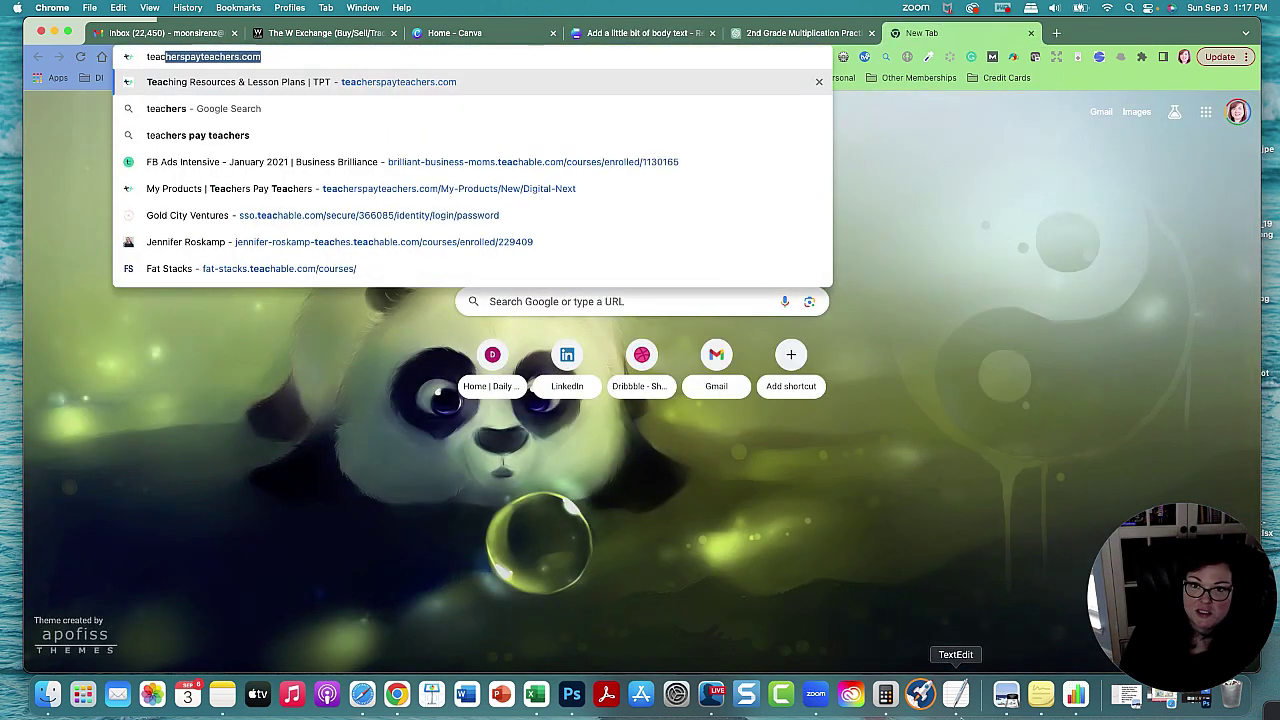
key(Return)
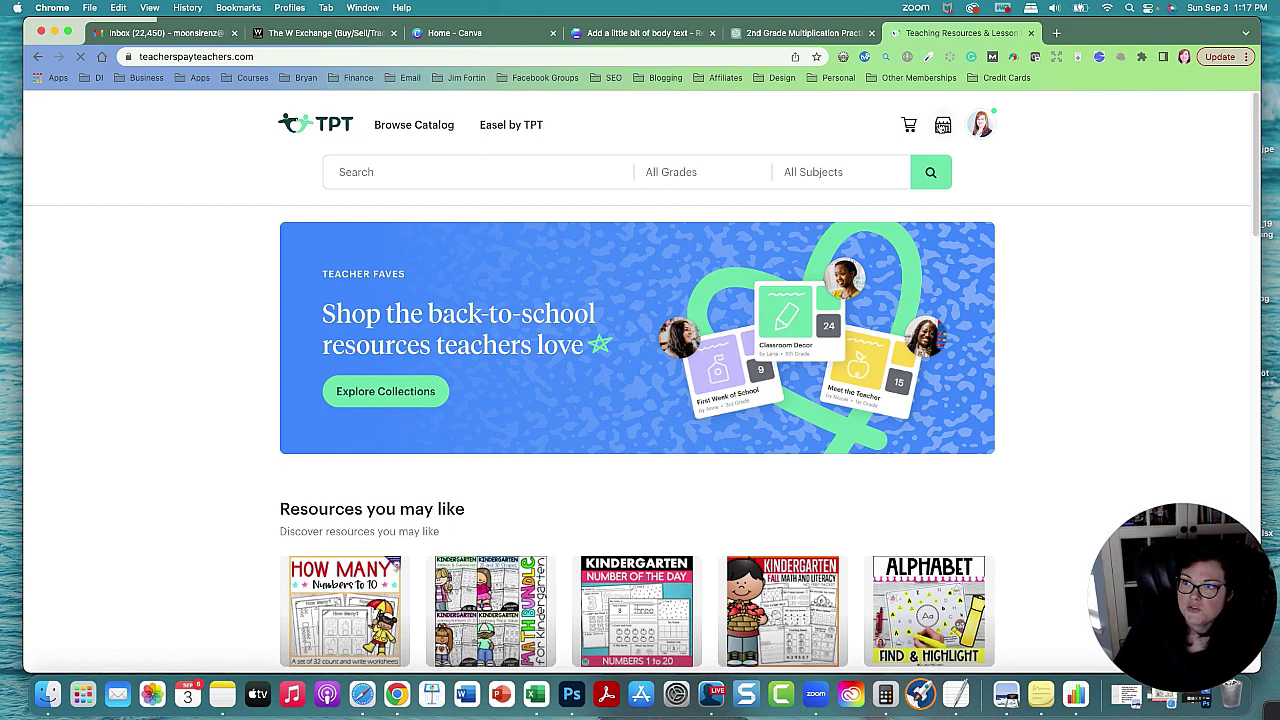
click(942, 125)
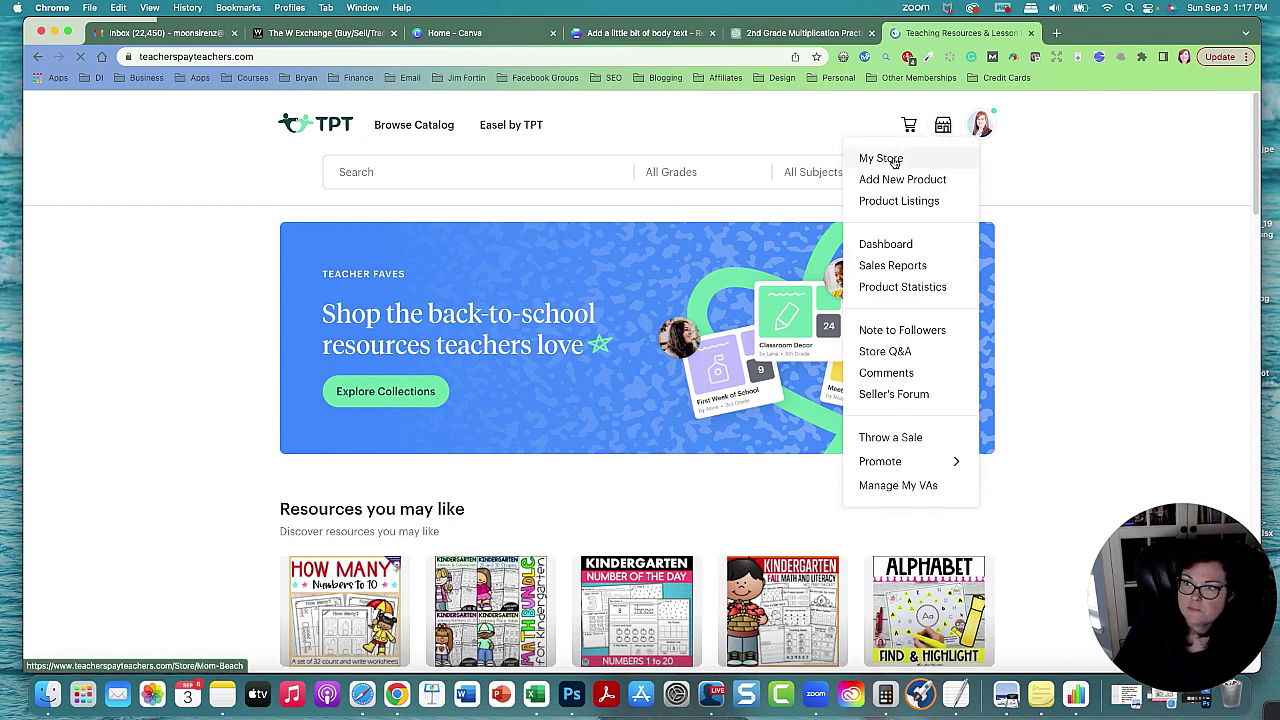
click(886, 165)
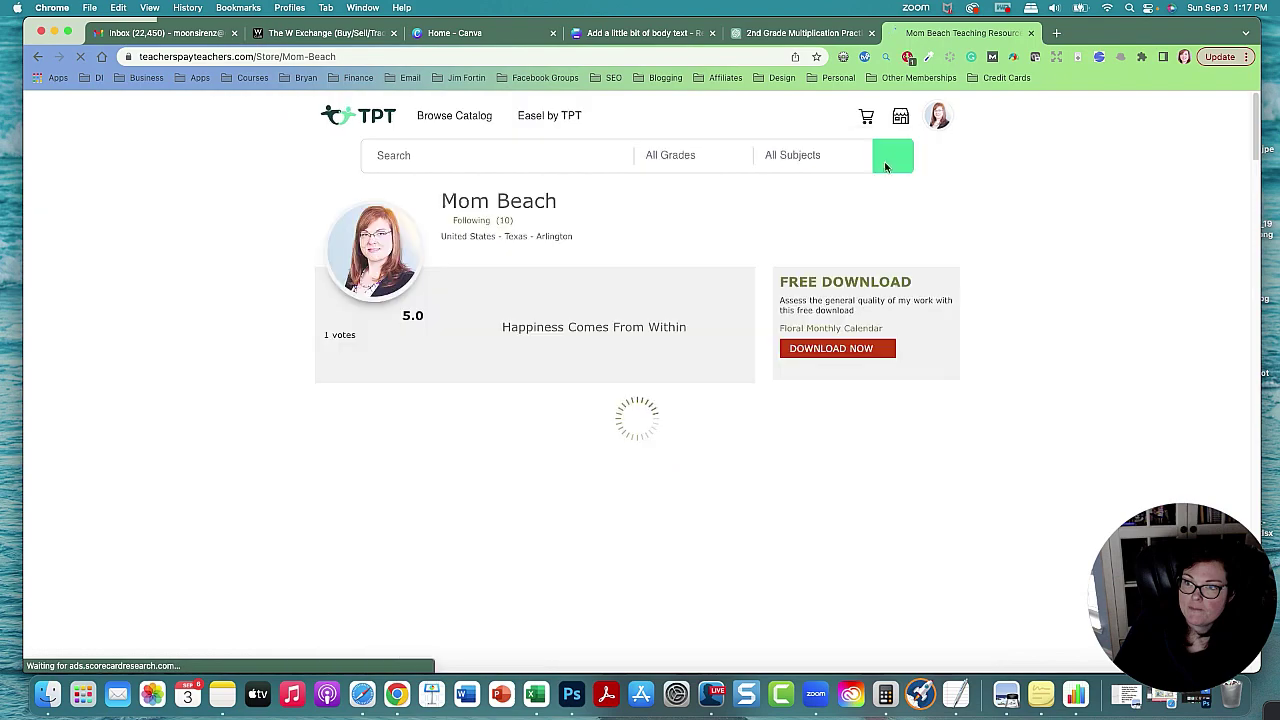
- Scroll through the store's worksheet listings, then return to the Canva design
scroll(1066, 298, down, 3)
scroll(1070, 304, down, 2)
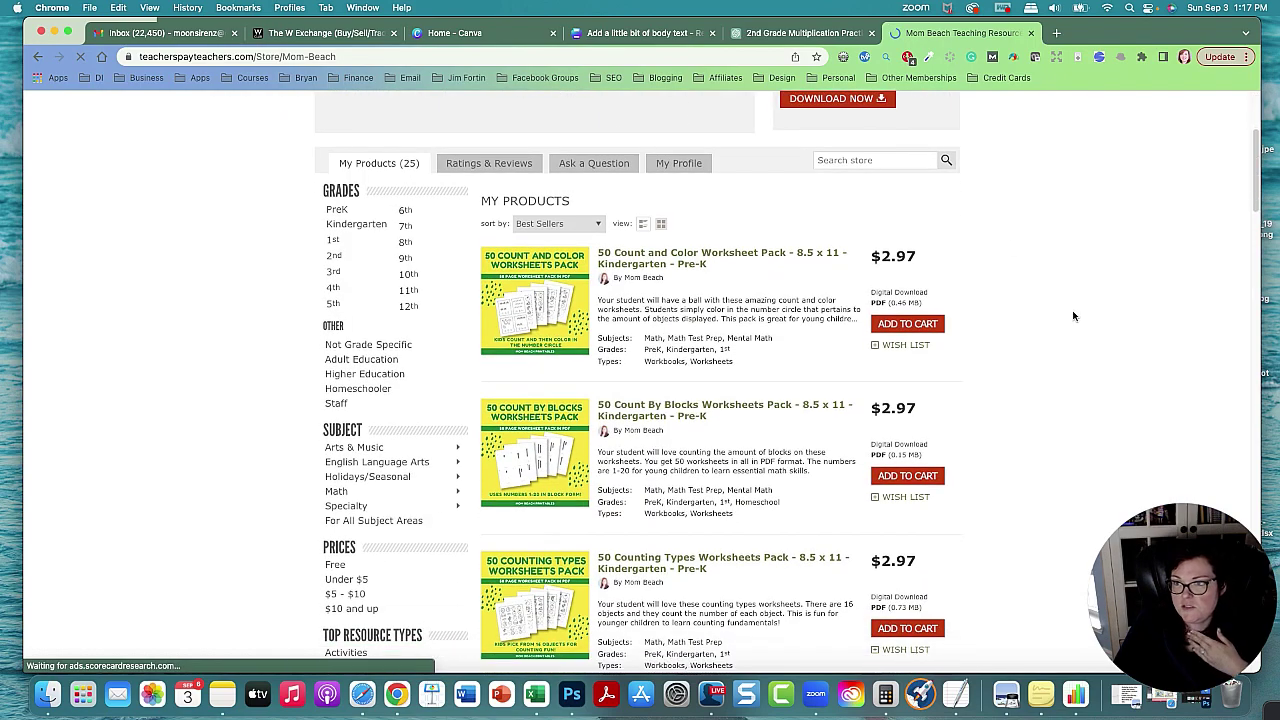
scroll(1072, 316, down, 4)
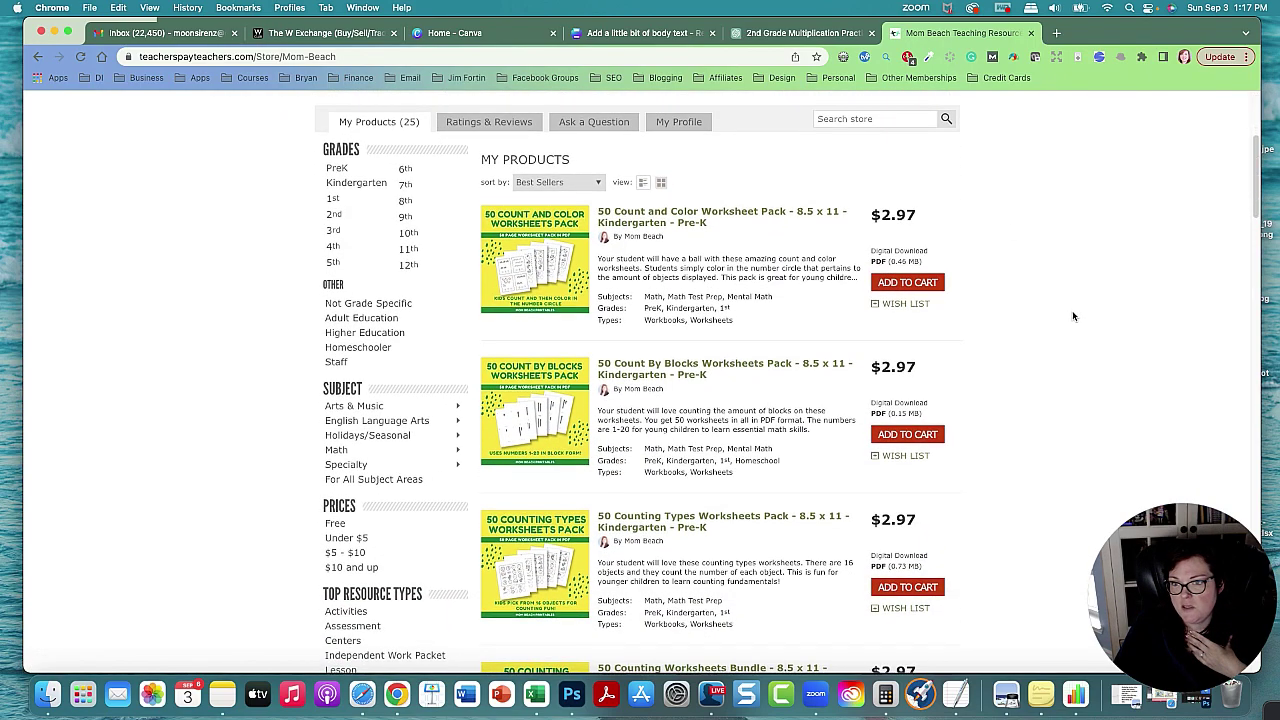
scroll(1073, 316, down, 10)
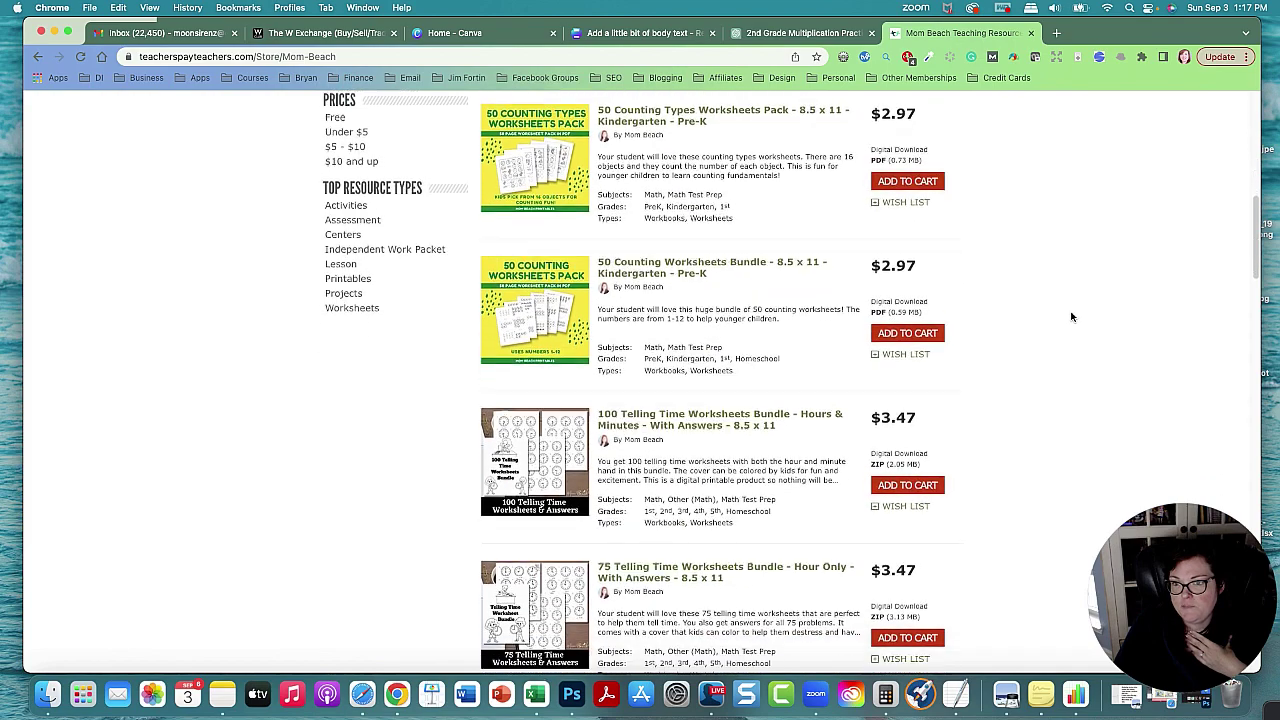
scroll(1071, 317, down, 10)
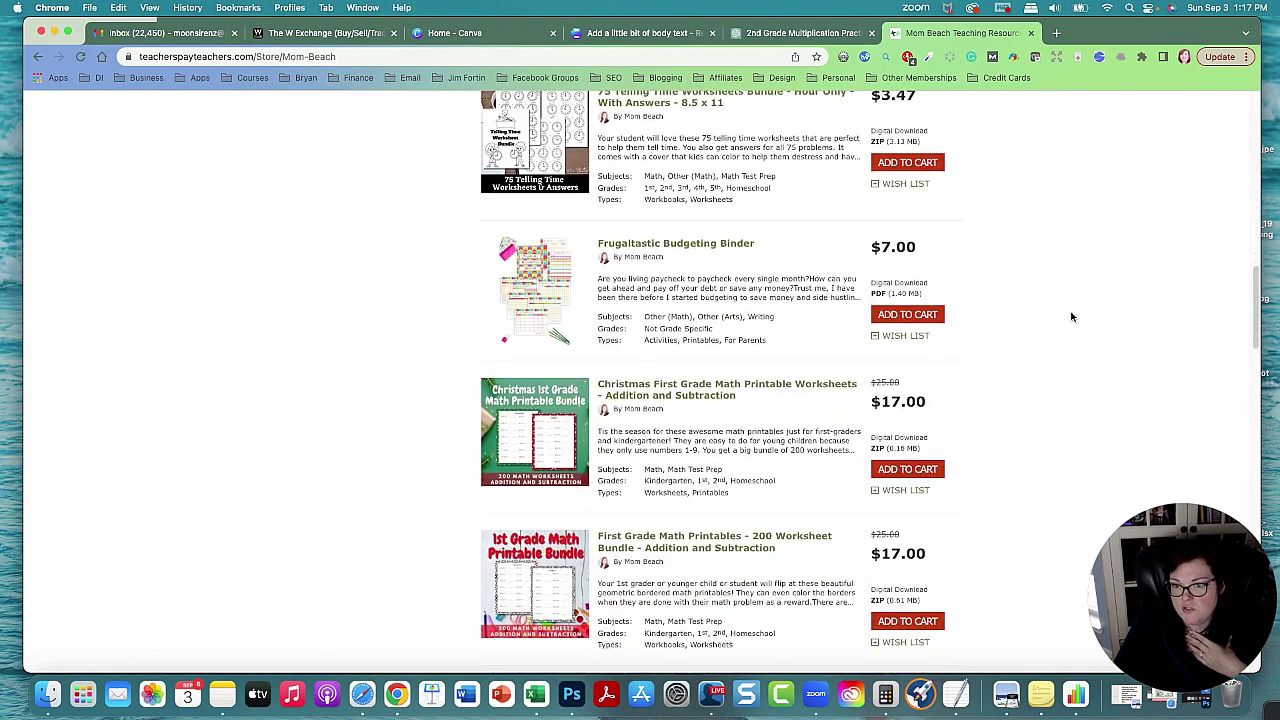
scroll(1071, 317, down, 3)
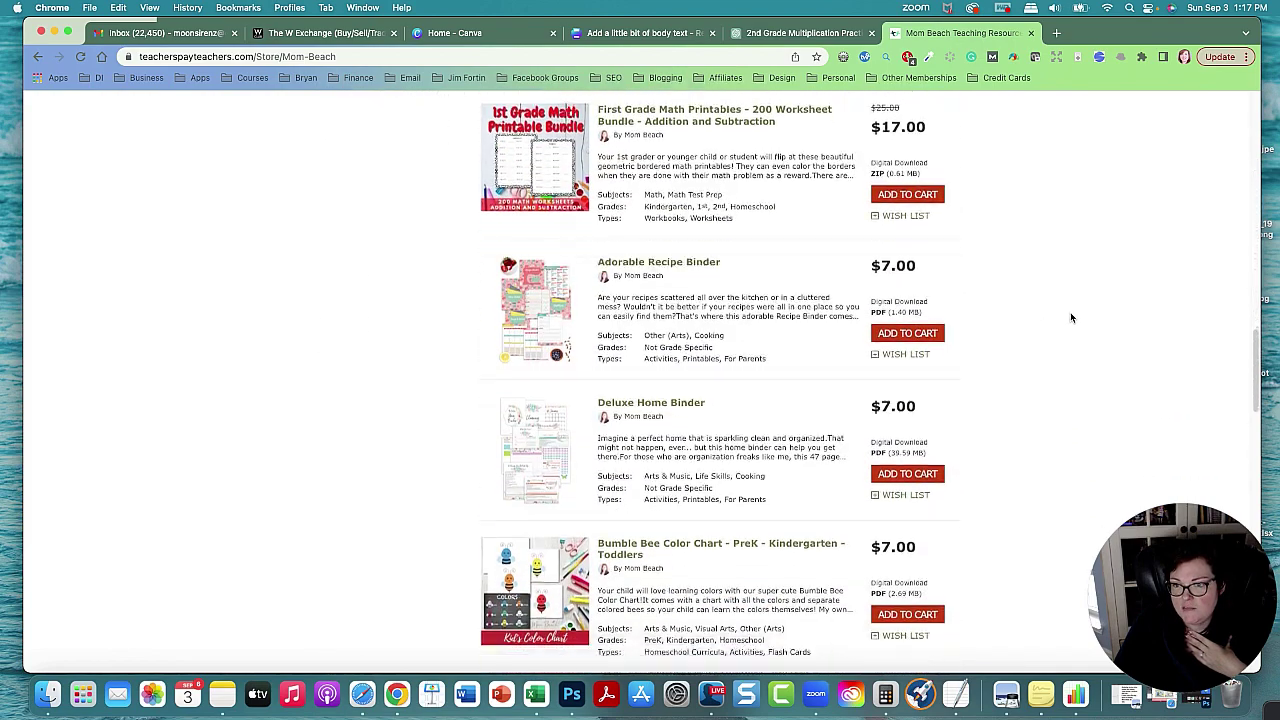
scroll(1071, 318, down, 4)
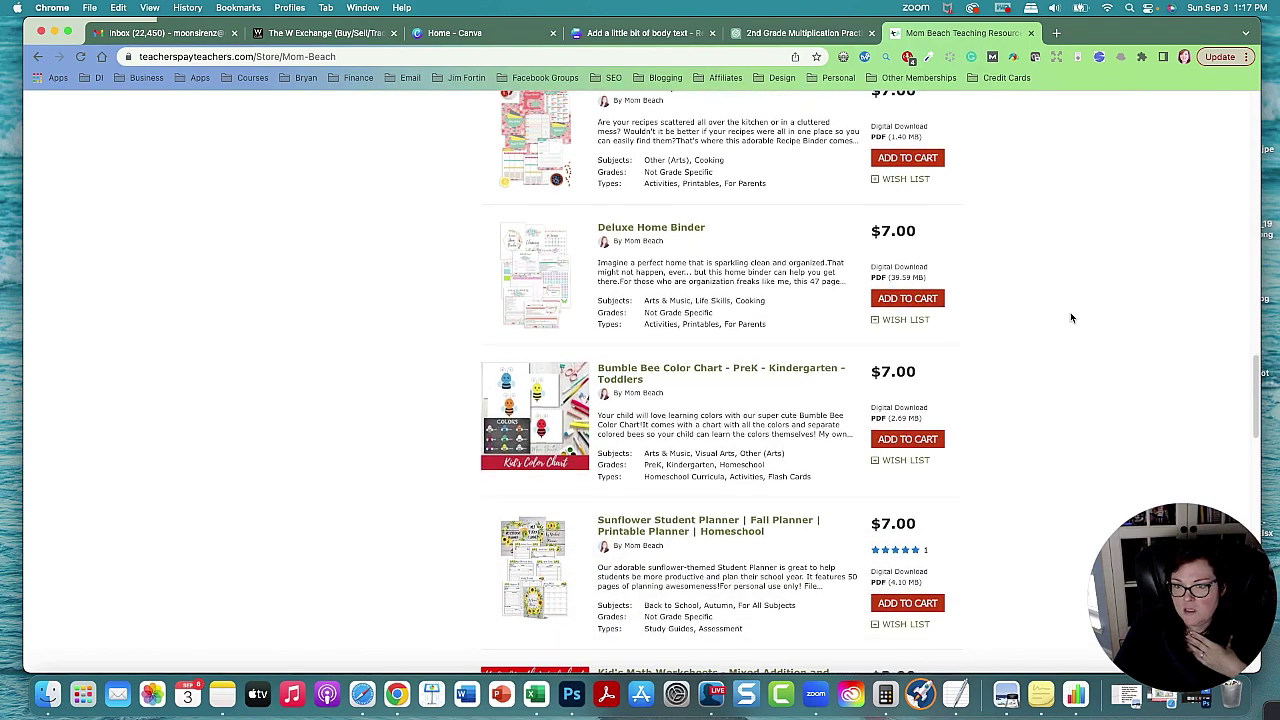
scroll(1070, 318, down, 7)
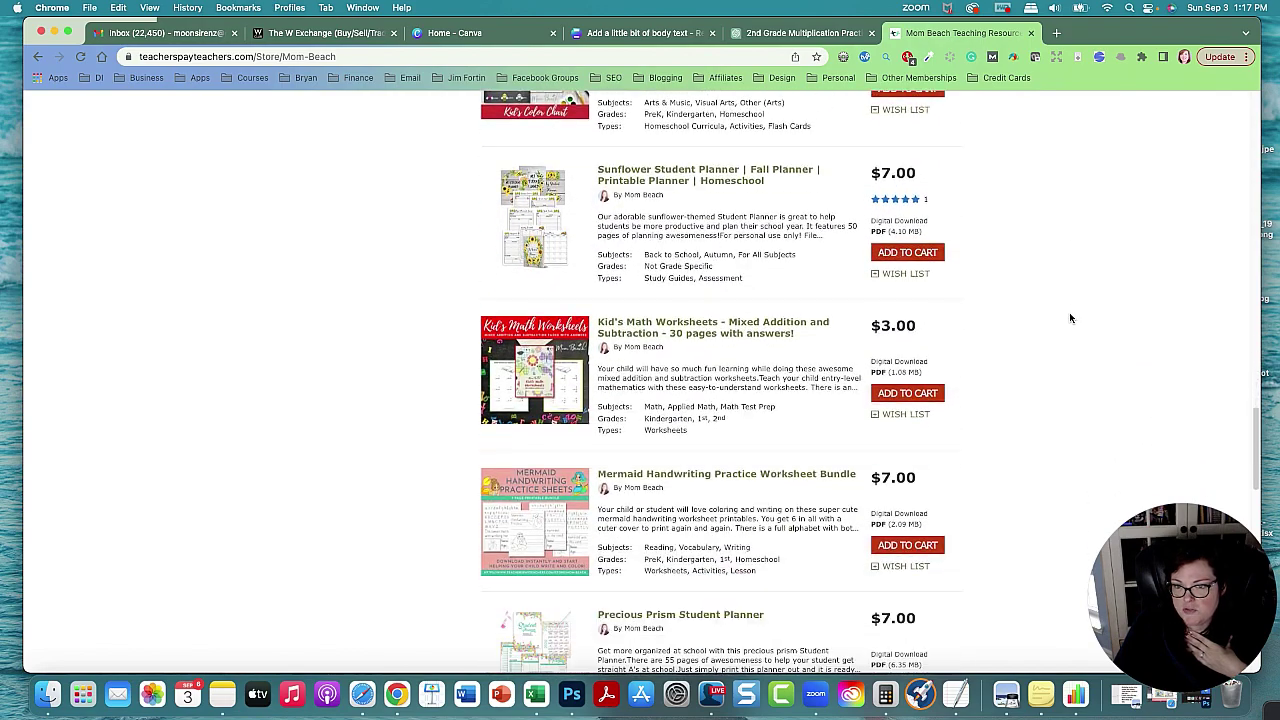
scroll(1070, 318, down, 10)
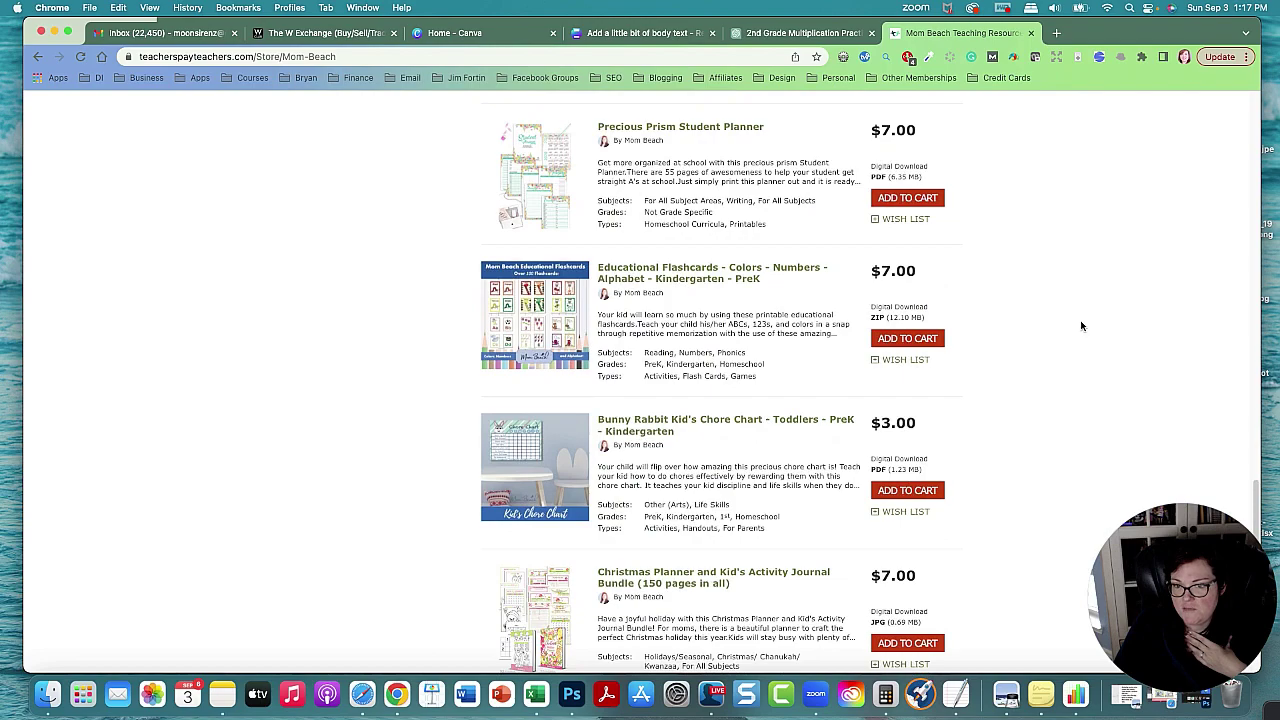
scroll(1082, 327, up, 20)
scroll(1082, 327, up, 8)
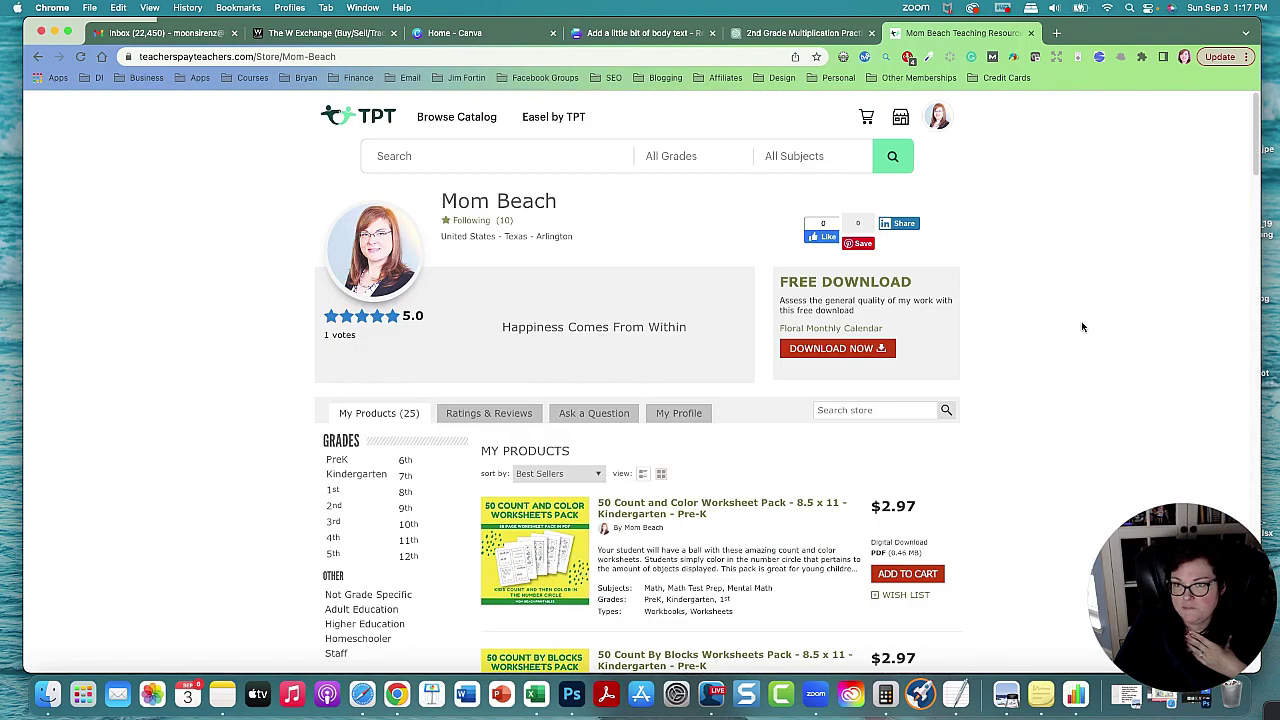
click(640, 33)
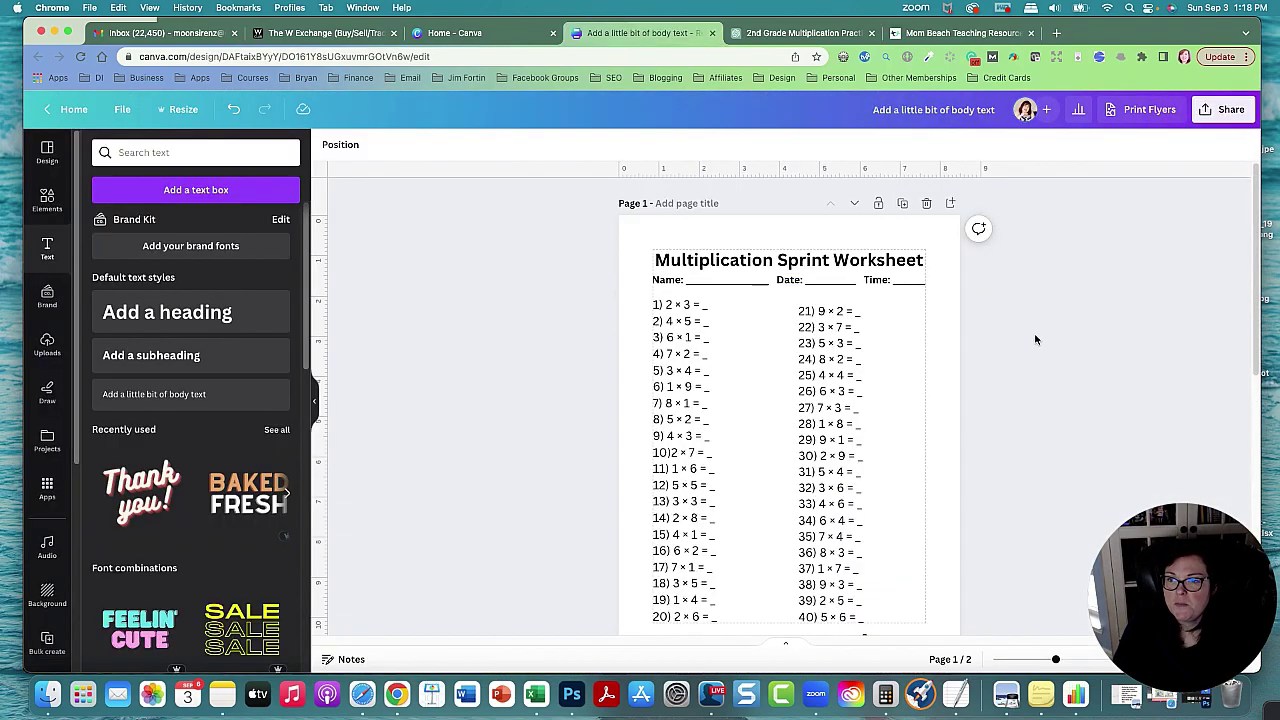
- Scroll down page 1 to view the worksheet's title, Name/Date/Time line and 40 problems
scroll(1048, 340, down, 2)
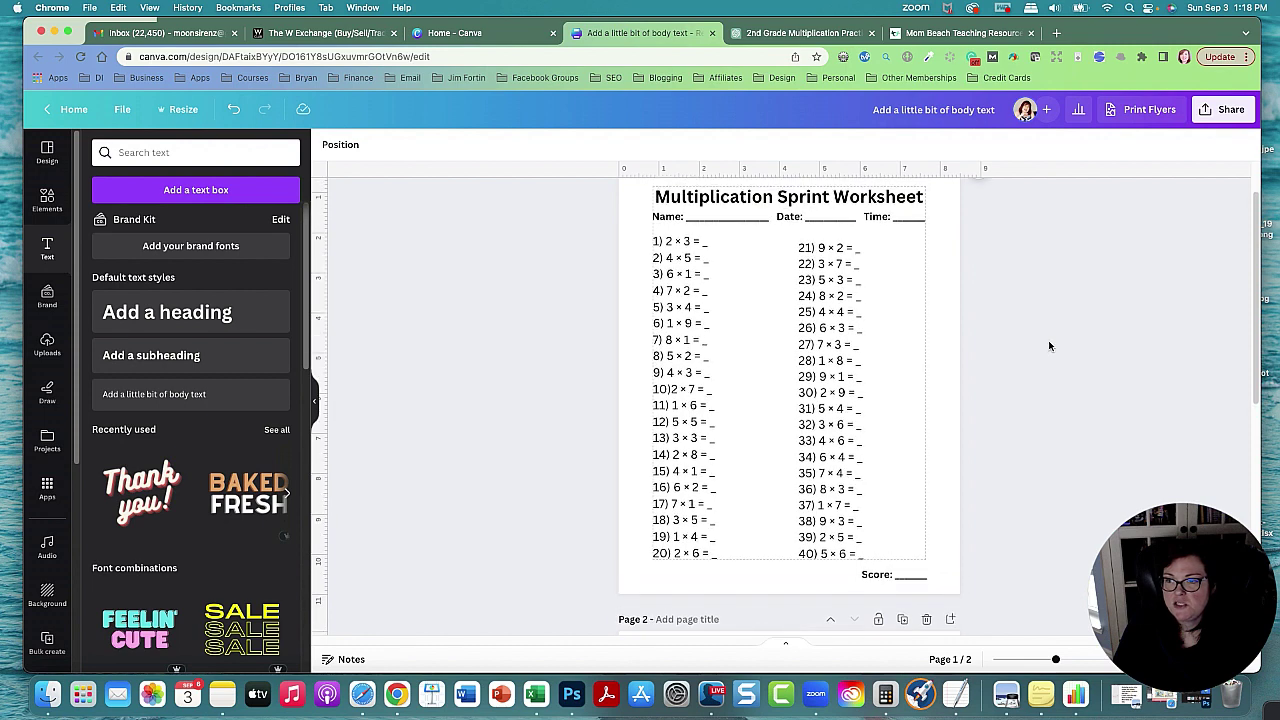